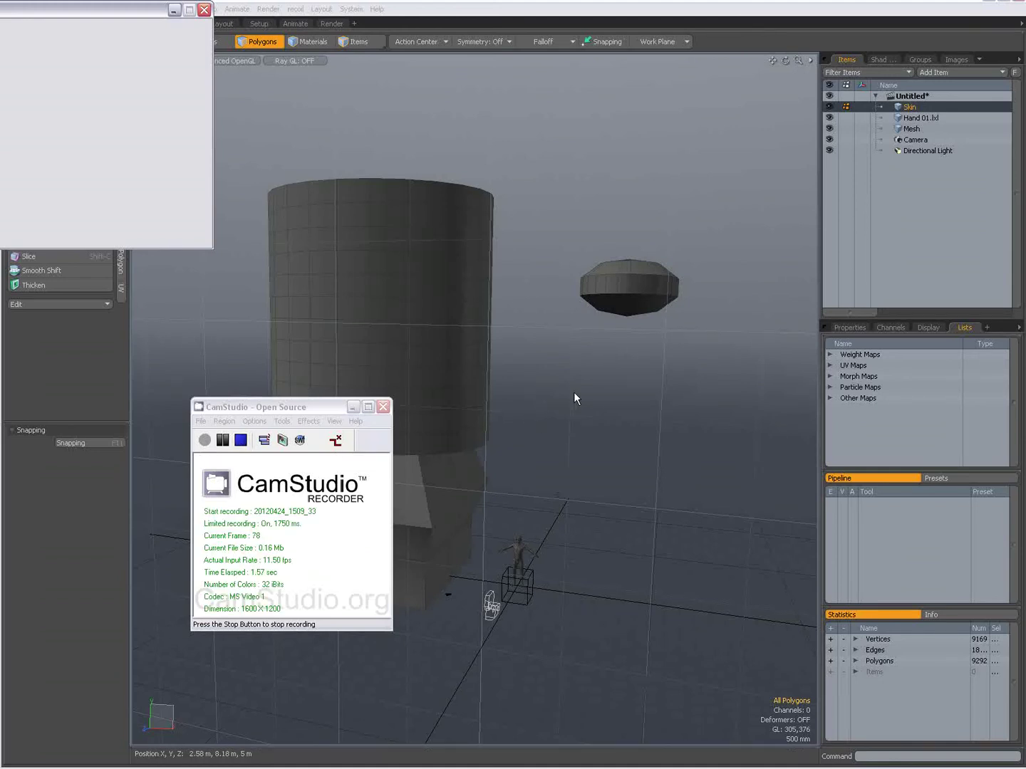
Examine the cylinder, the base block and the floating disc from several angles and distances
alt+drag(574, 320, 568, 368)
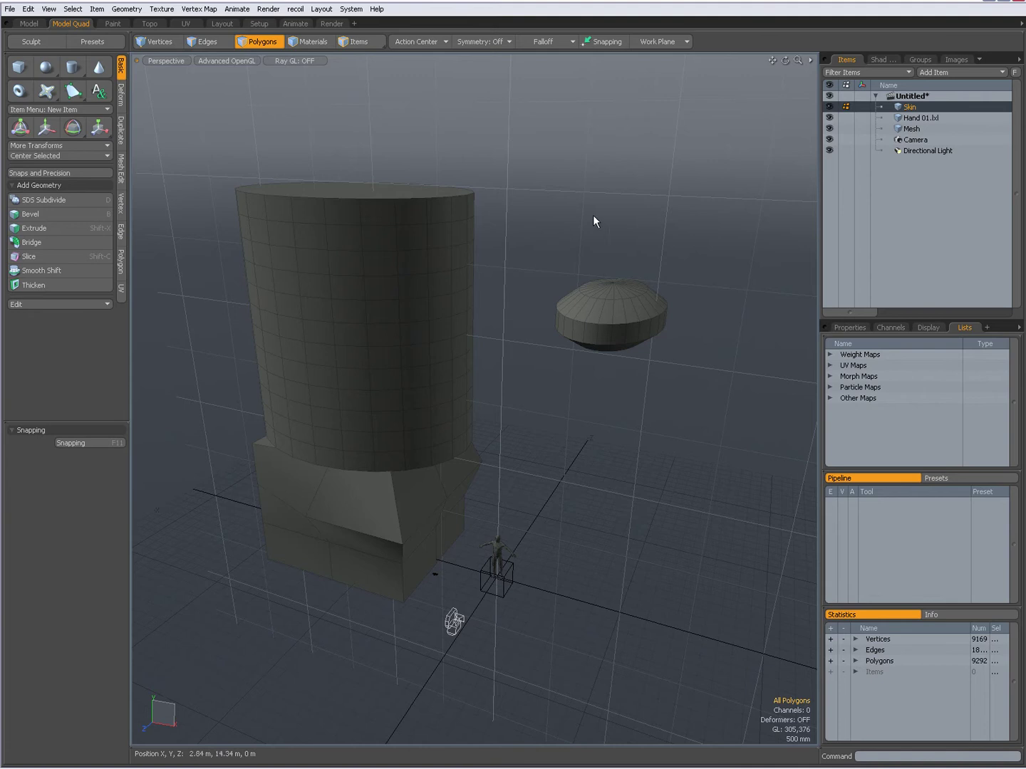
alt+drag(485, 424, 608, 345)
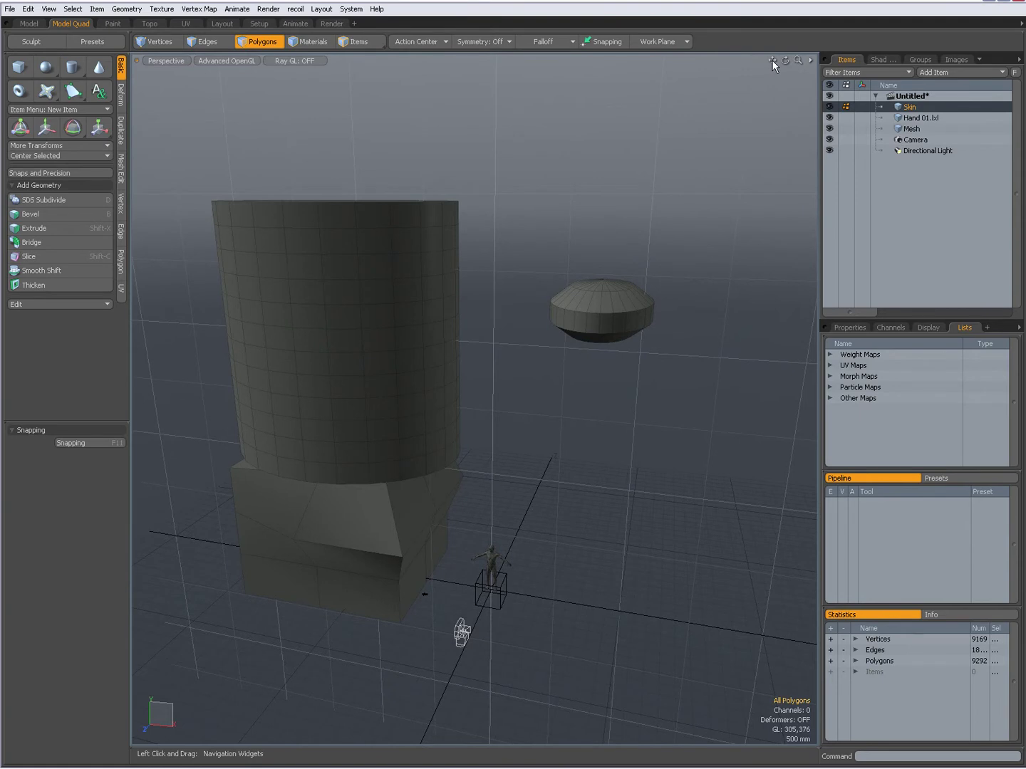
drag(772, 61, 797, 59)
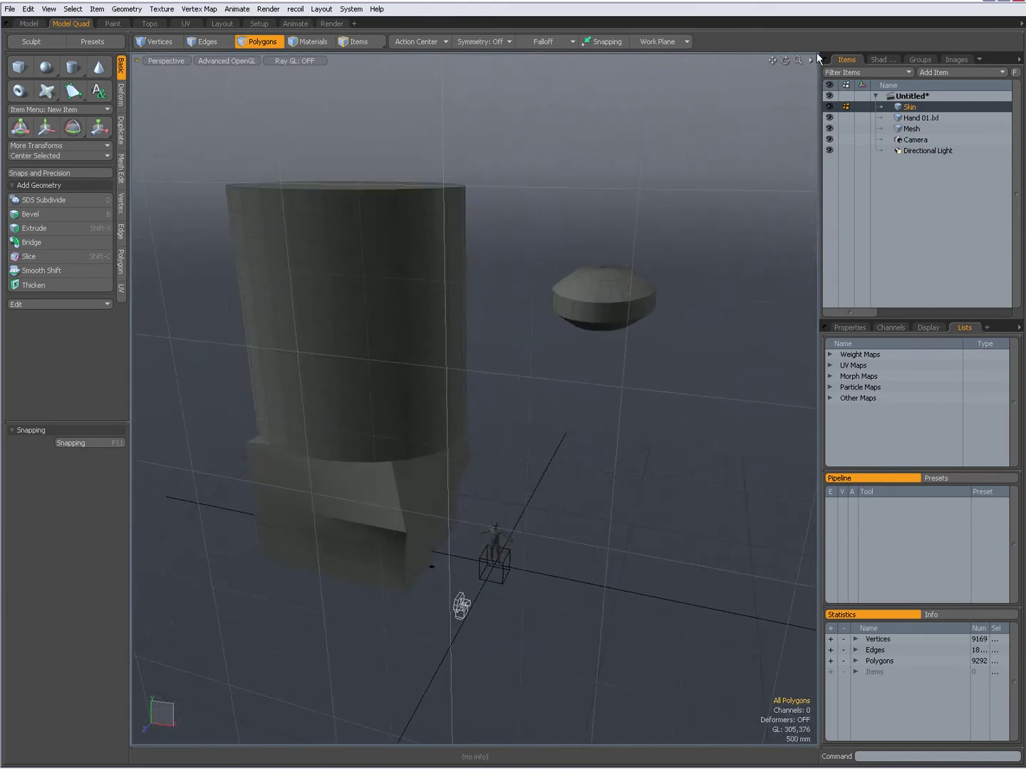
alt+shift+drag(668, 128, 573, 229)
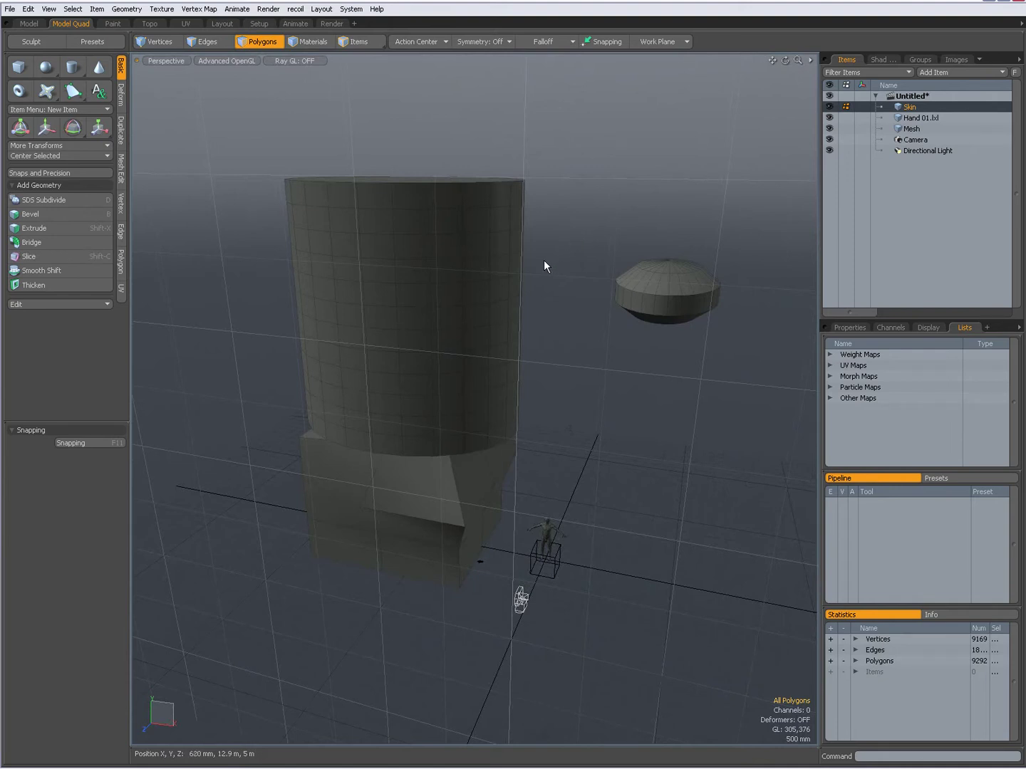
key(alt)
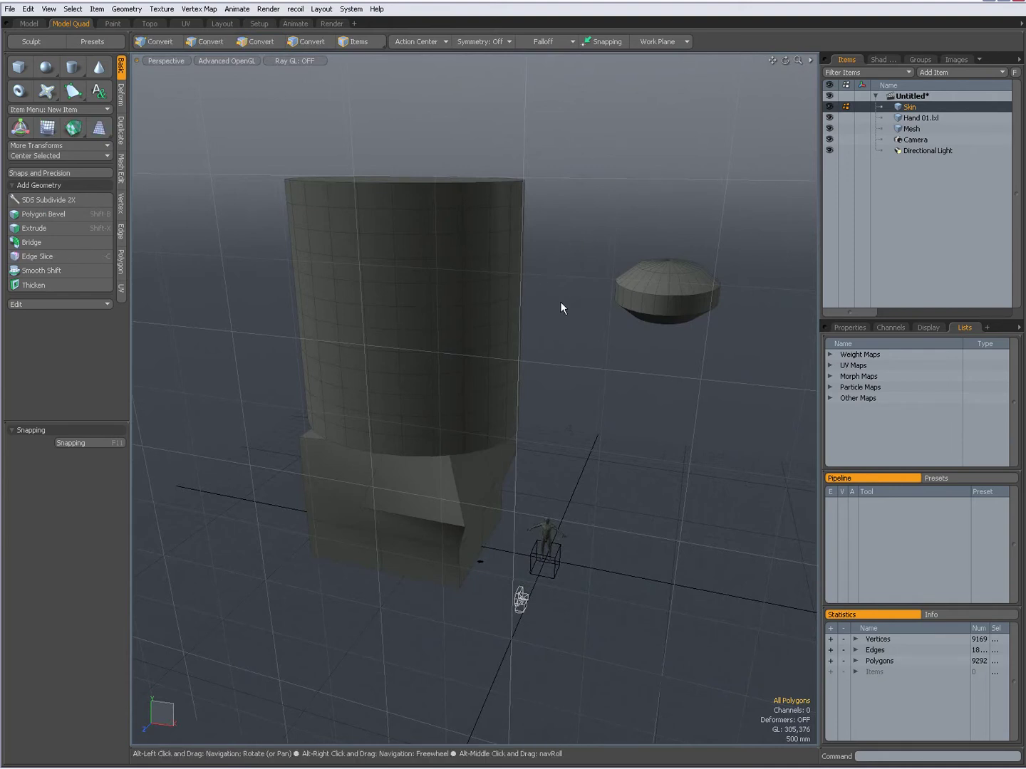
alt+drag(560, 304, 580, 322)
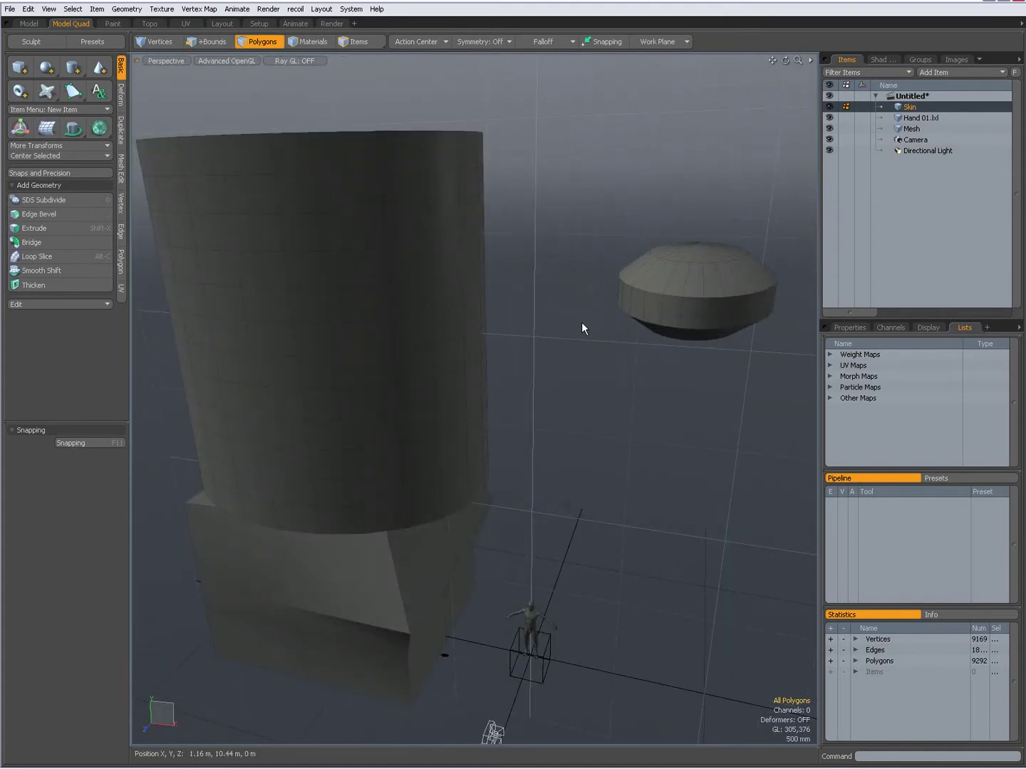
alt+shift+drag(580, 324, 609, 292)
ctrl+alt+drag(613, 348, 548, 356)
alt+drag(547, 370, 484, 396)
alt+drag(484, 396, 511, 429)
alt+drag(516, 431, 536, 391)
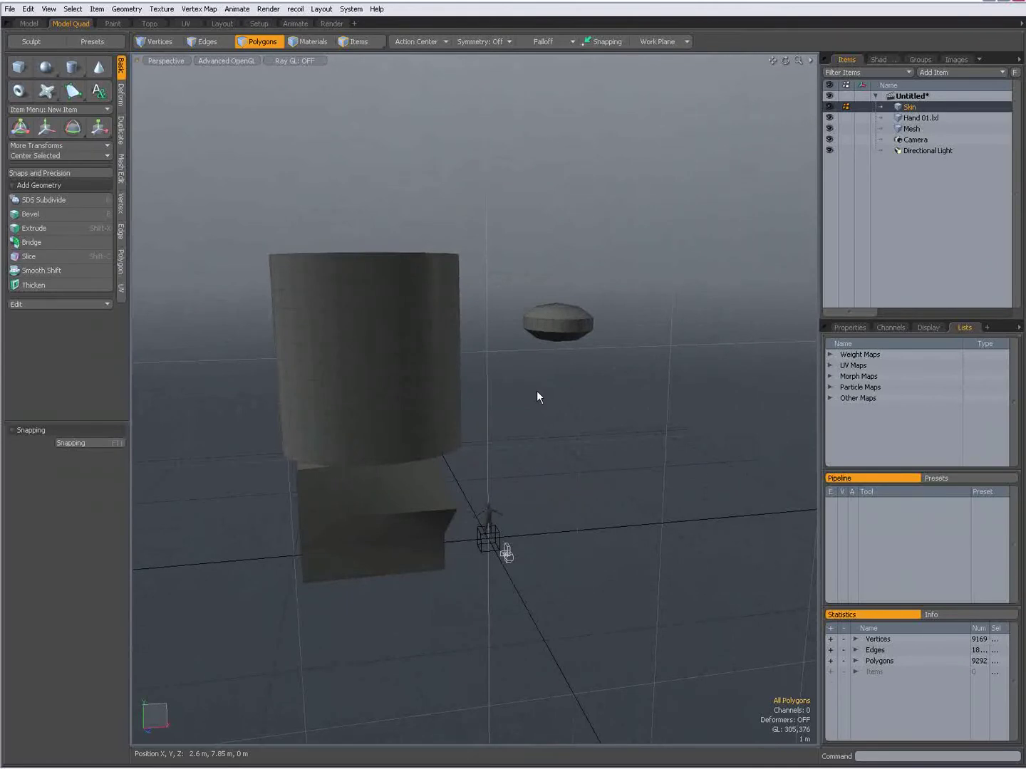
scroll(537, 391, up, 3)
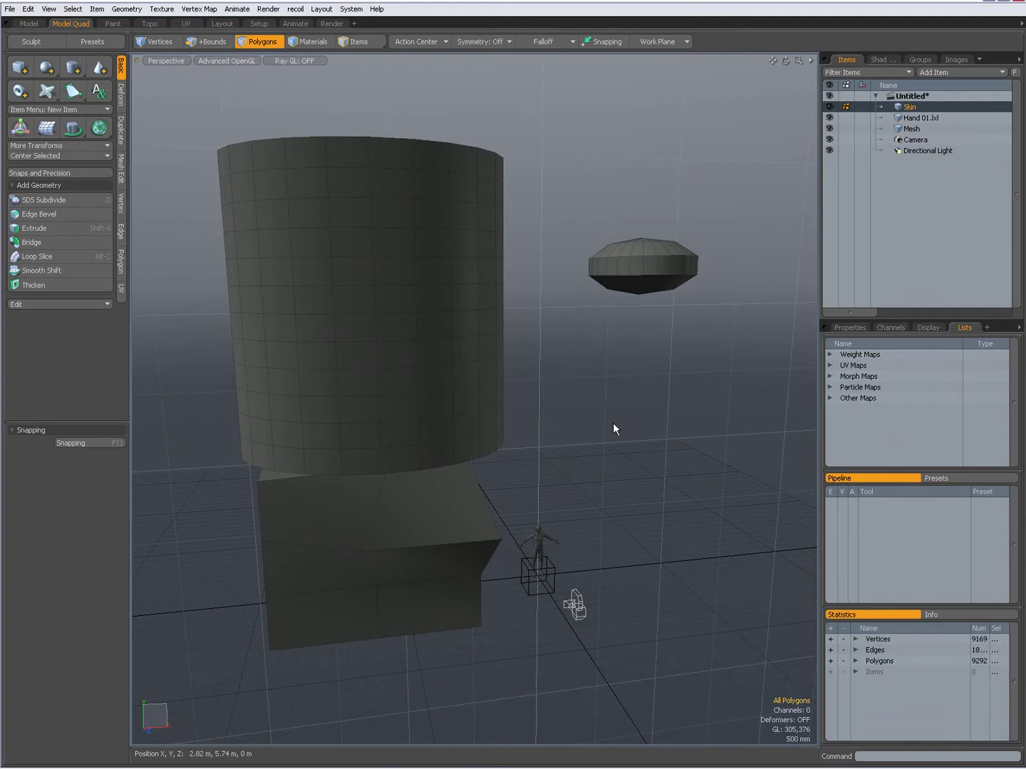
shift+scroll(612, 426, up, 1)
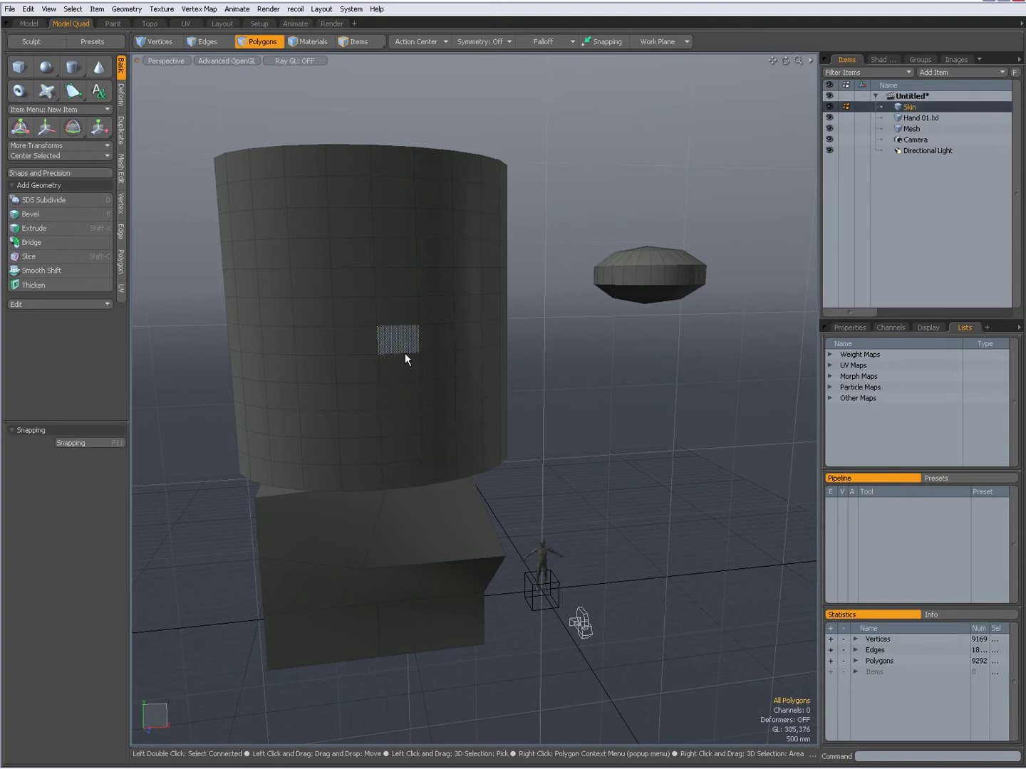
Select all connected polygons of the floating disc, fit the view to them and clear the selection
double_click(656, 273)
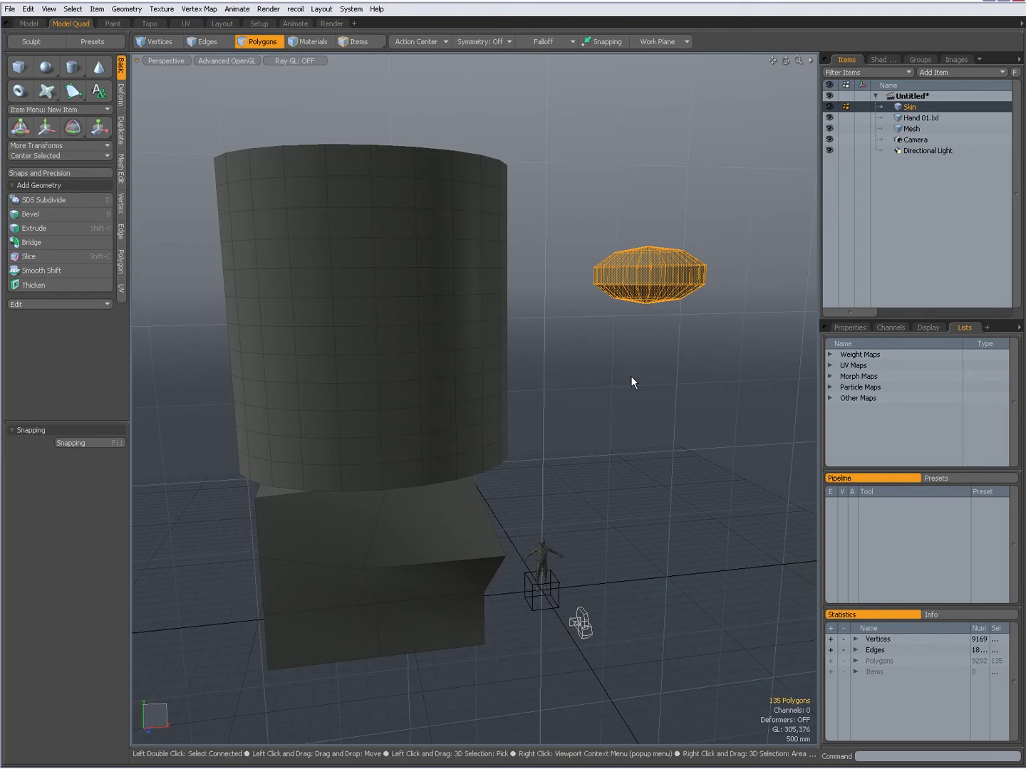
key(shift+a)
click(683, 356)
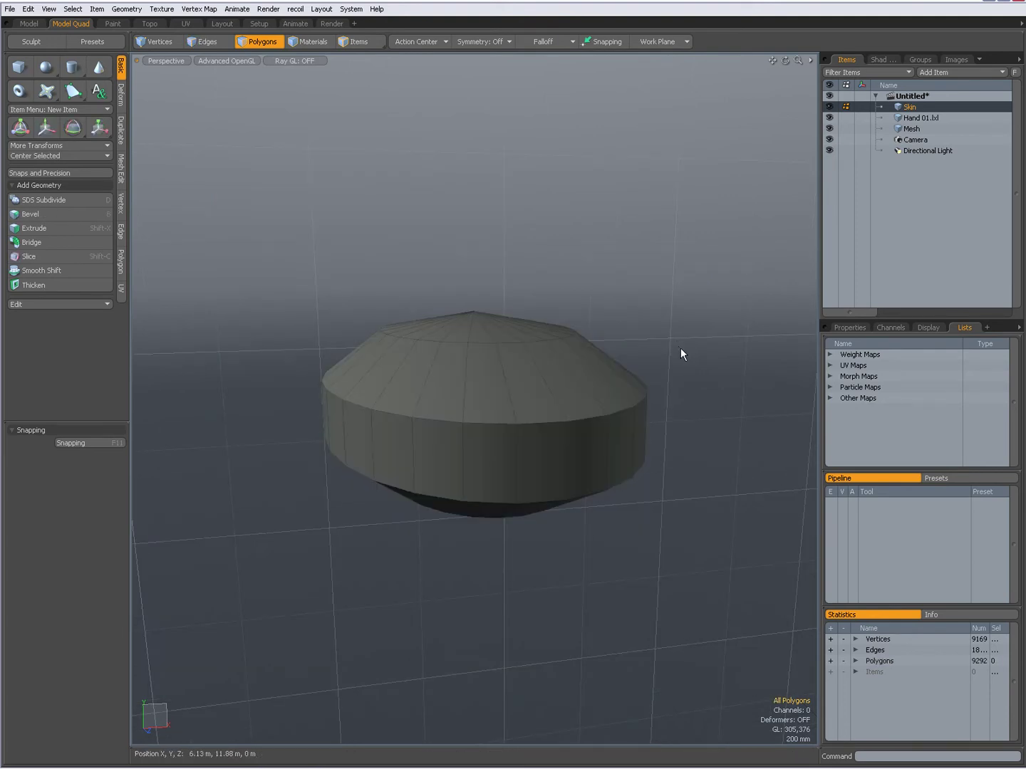
alt+drag(686, 357, 635, 352)
alt+drag(582, 294, 632, 352)
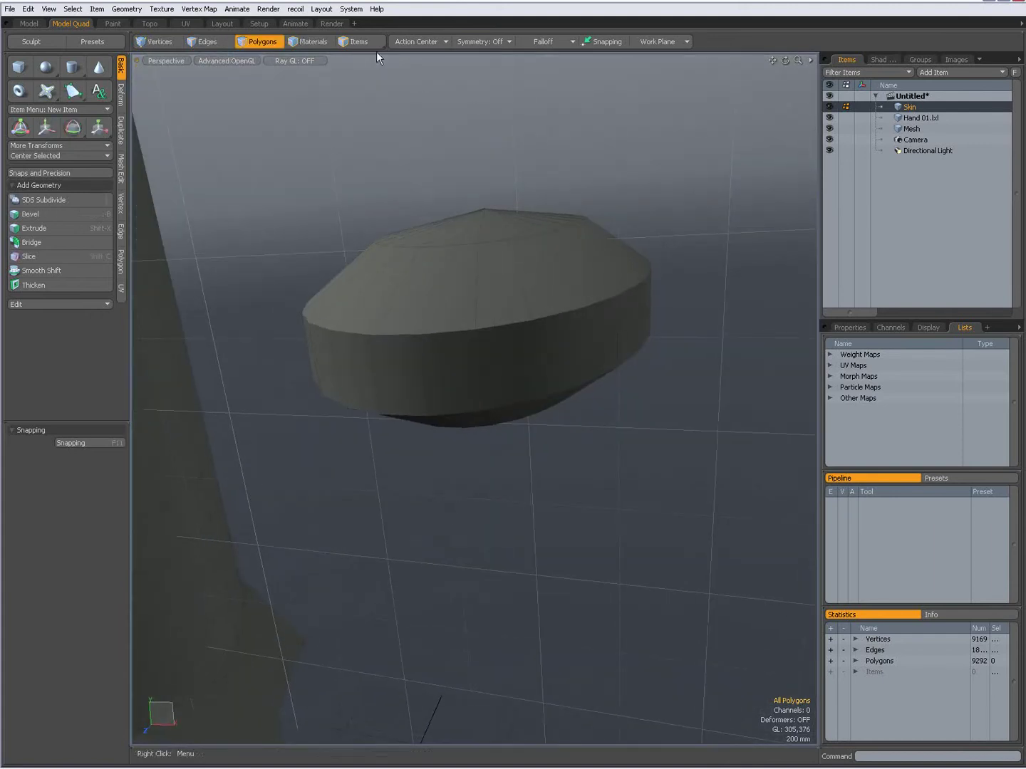
Open the preferences and look through the Data, Defaults and Units pages
click(350, 9)
click(360, 20)
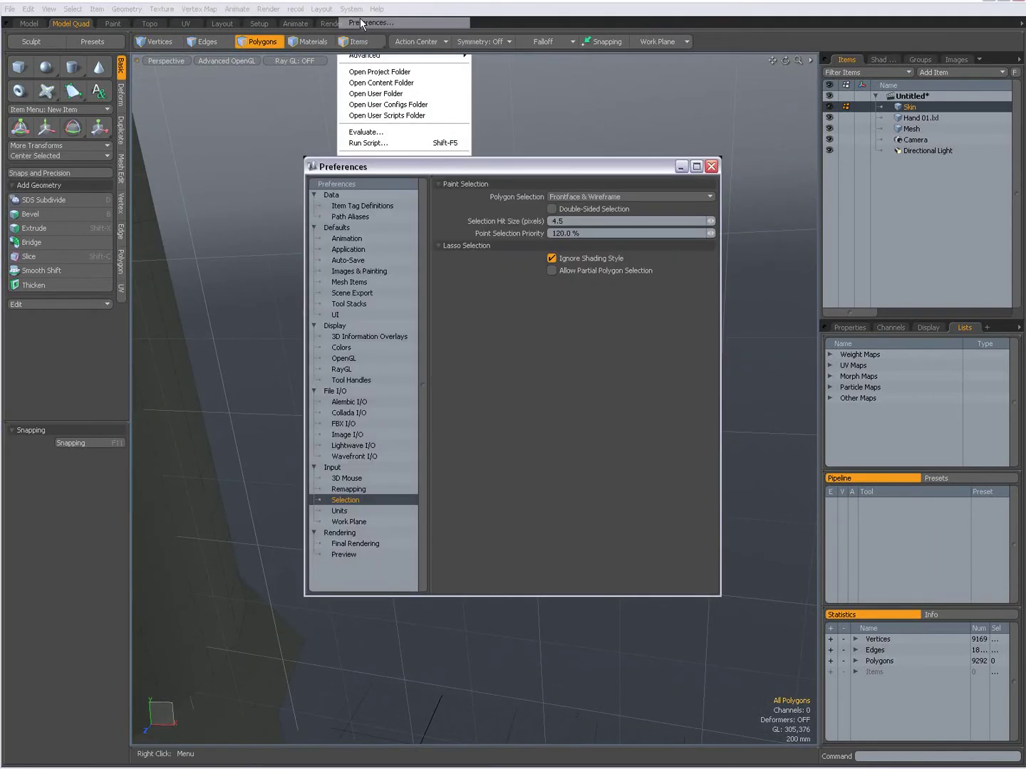
click(348, 206)
click(349, 217)
click(345, 237)
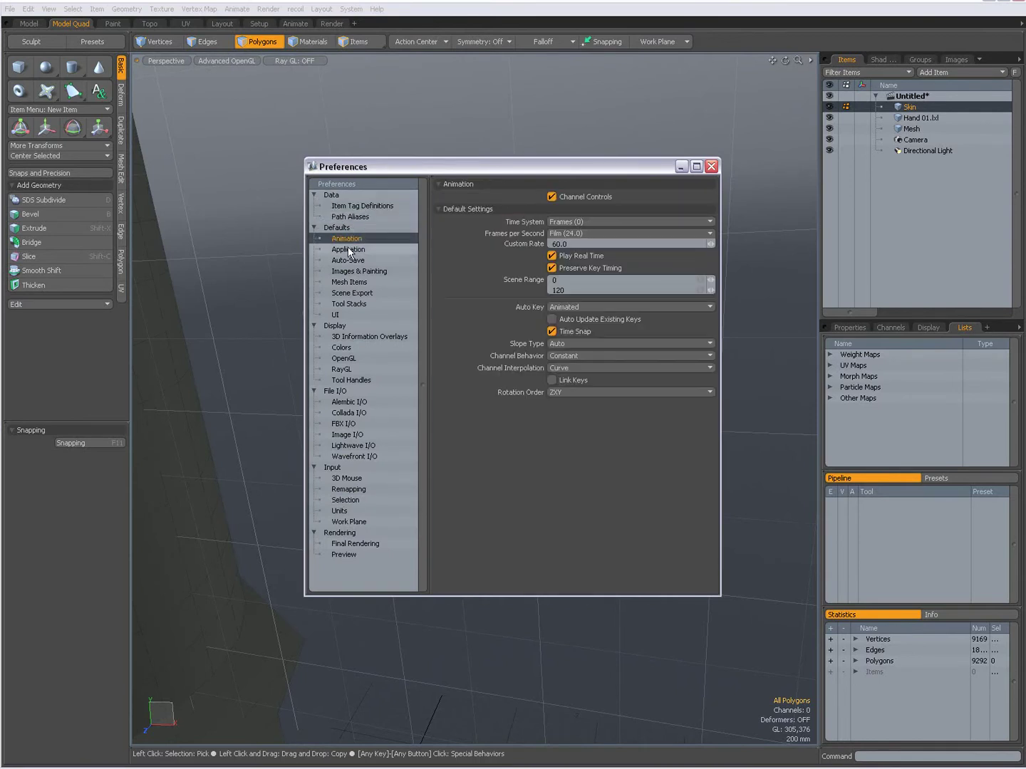
click(349, 249)
click(349, 260)
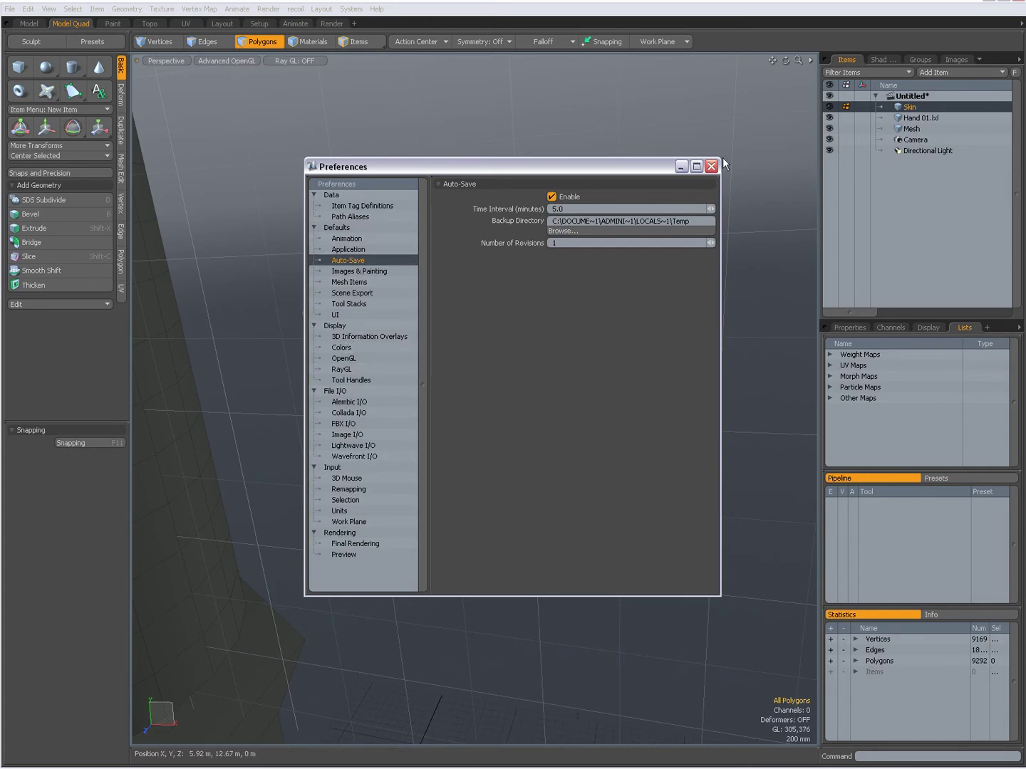
click(338, 510)
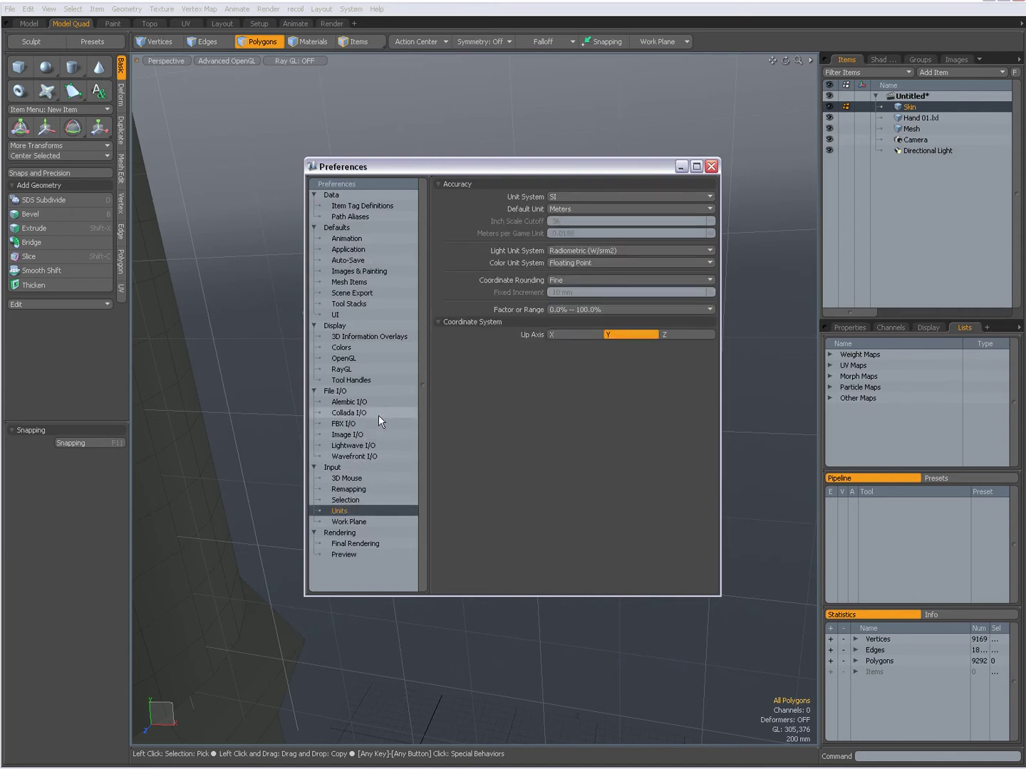
key(alt+Tab)
key(Tab)
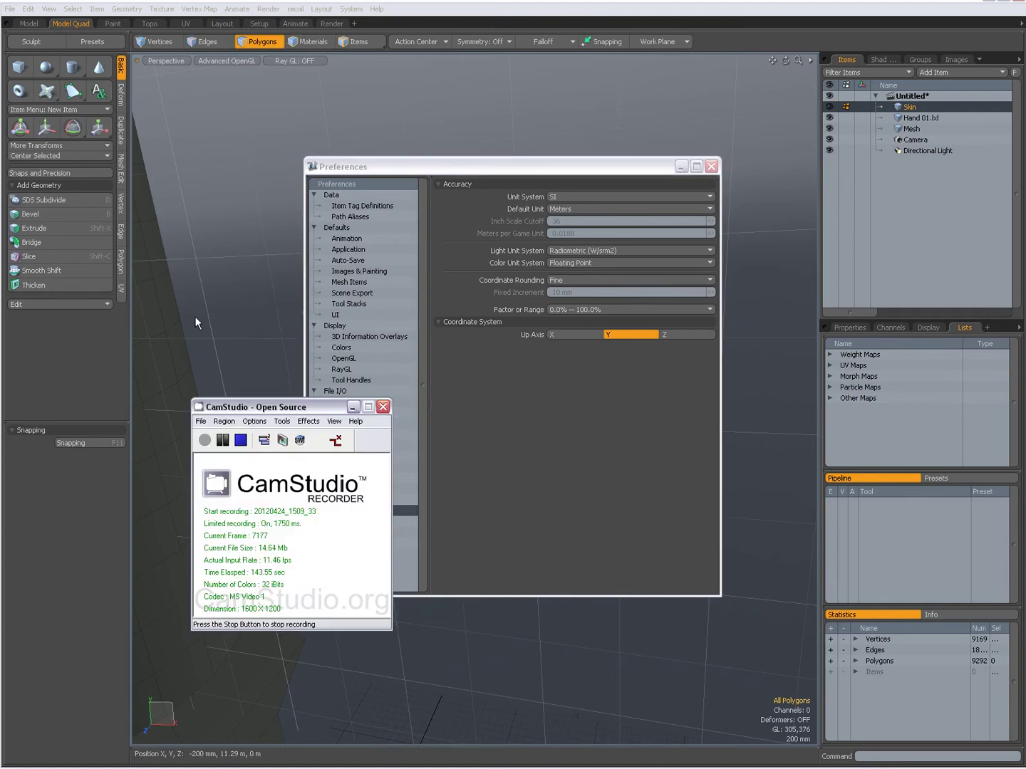
click(222, 441)
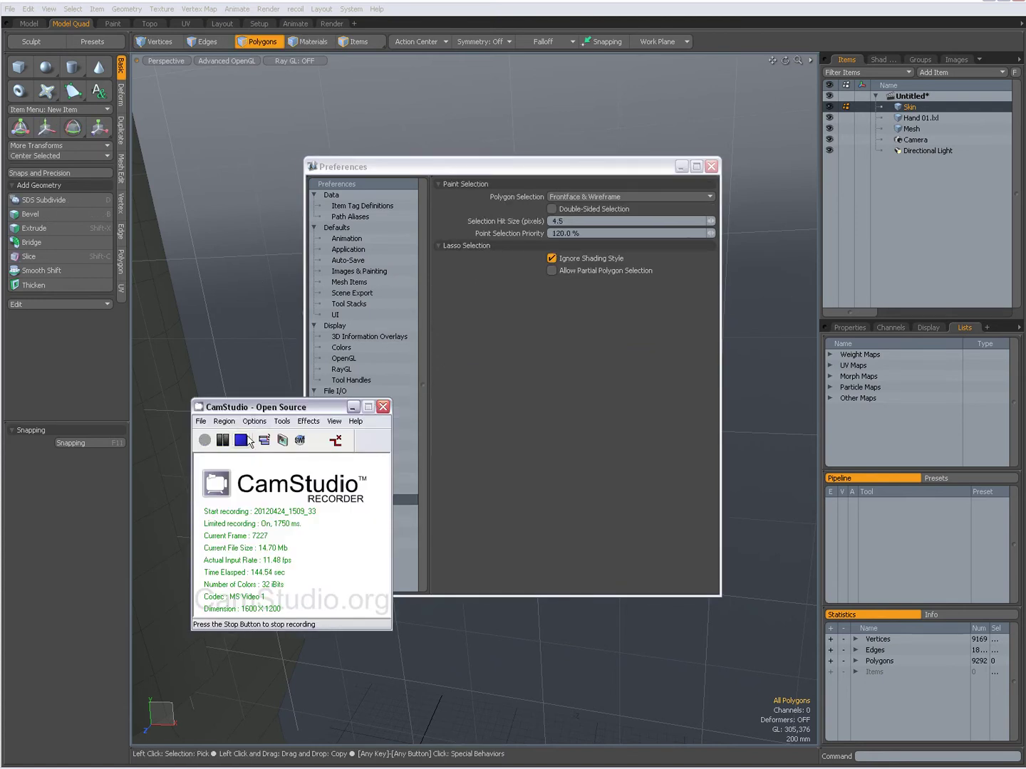
click(510, 370)
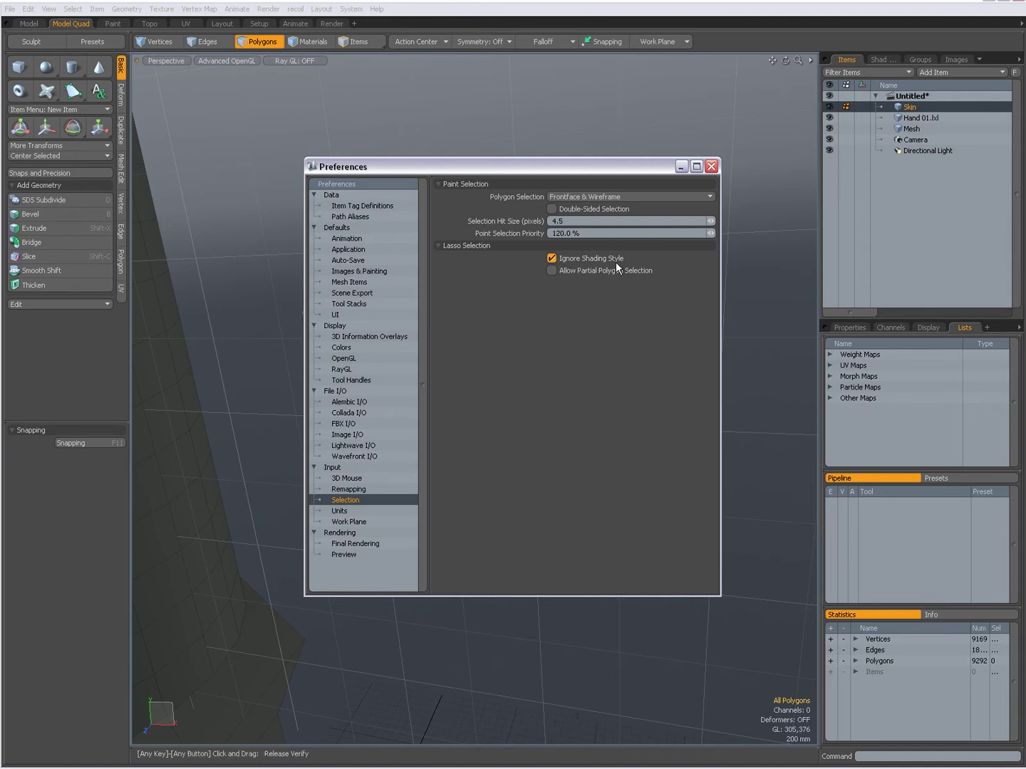
Close the preferences and compare the Wireframe, Solid, Vertex Map and Shaded viewport styles, ending on Advanced OpenGL
click(681, 166)
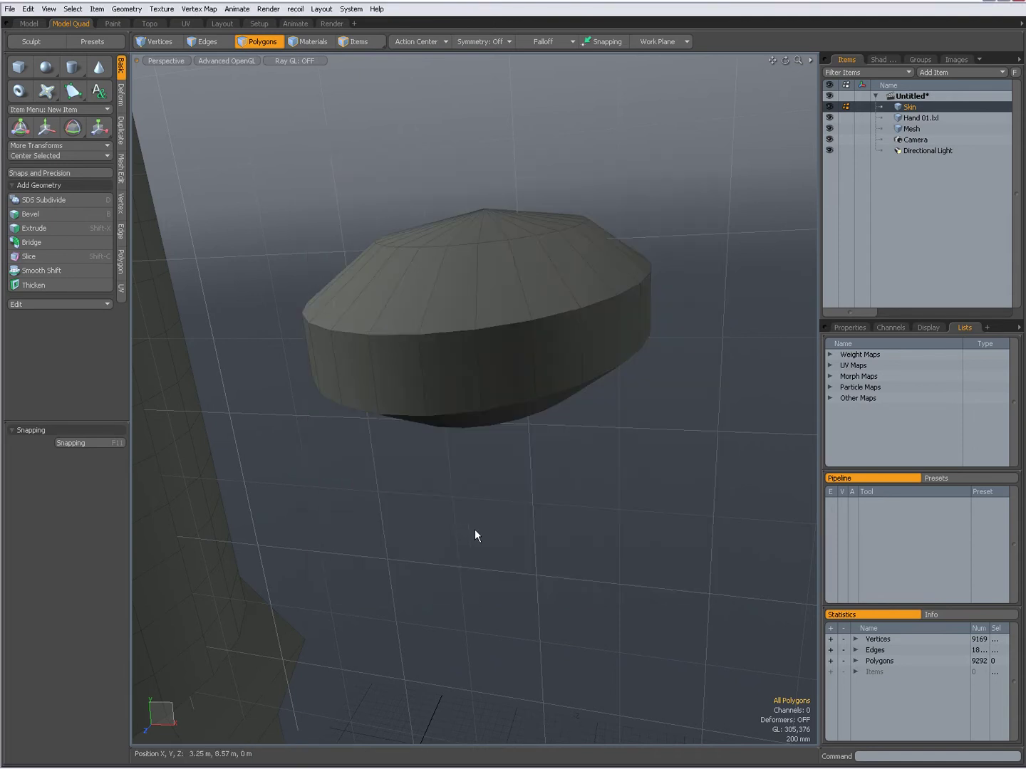
alt+drag(475, 531, 567, 344)
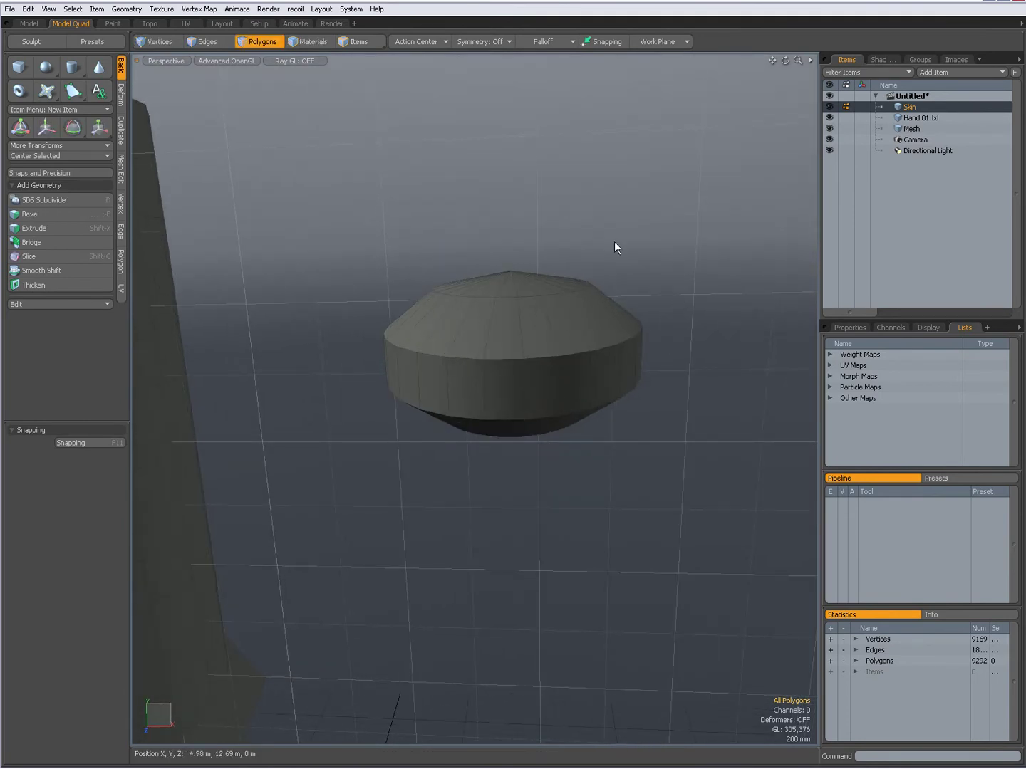
click(221, 60)
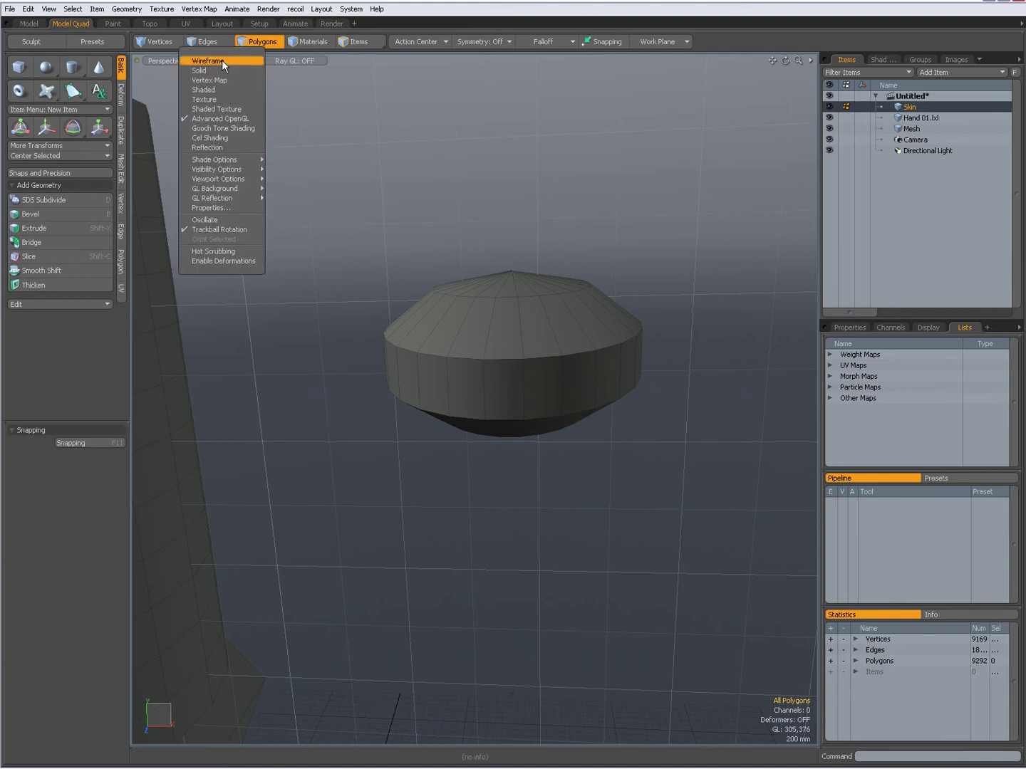
click(216, 60)
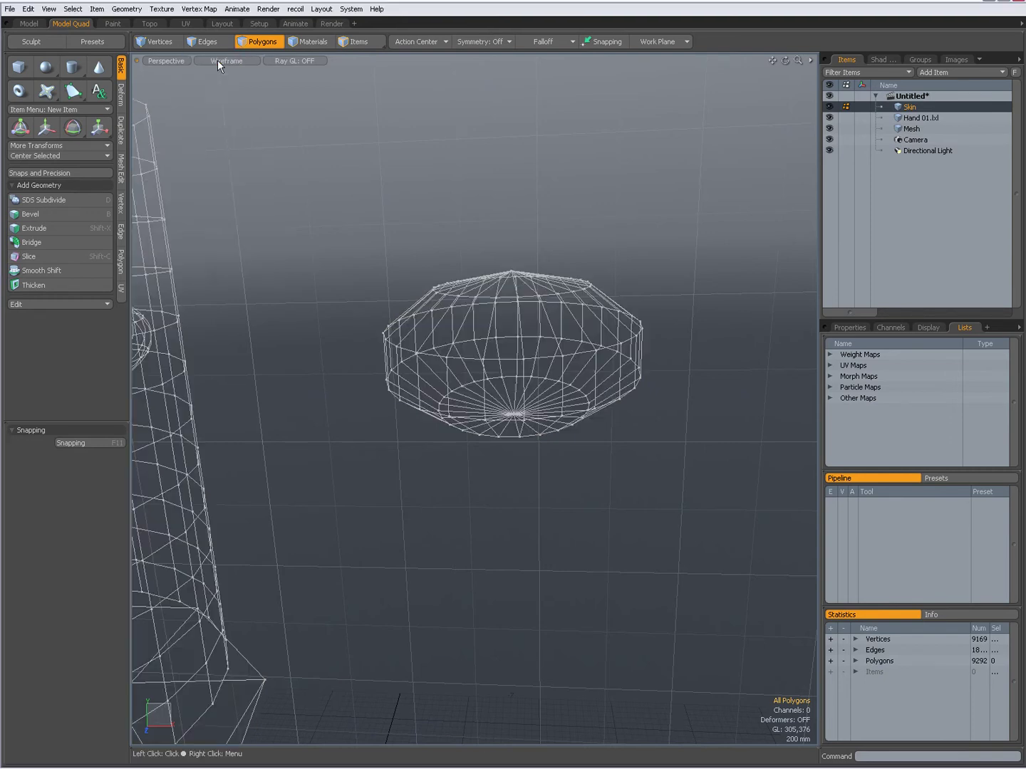
click(217, 61)
click(217, 70)
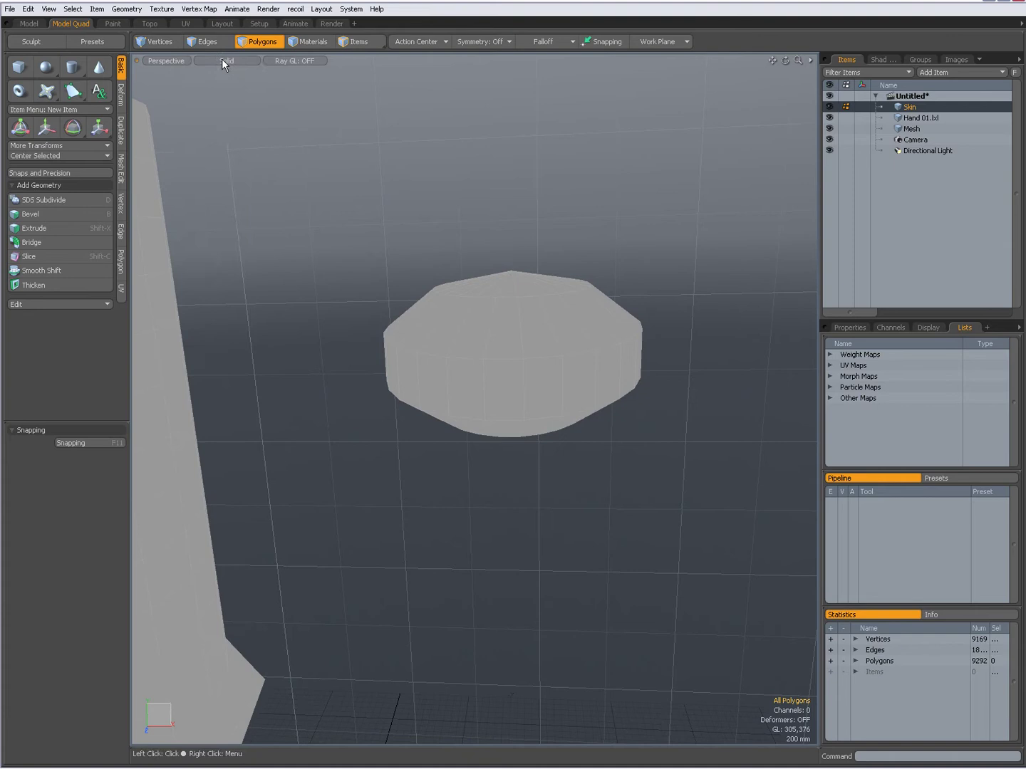
click(221, 60)
click(222, 81)
click(221, 61)
click(220, 92)
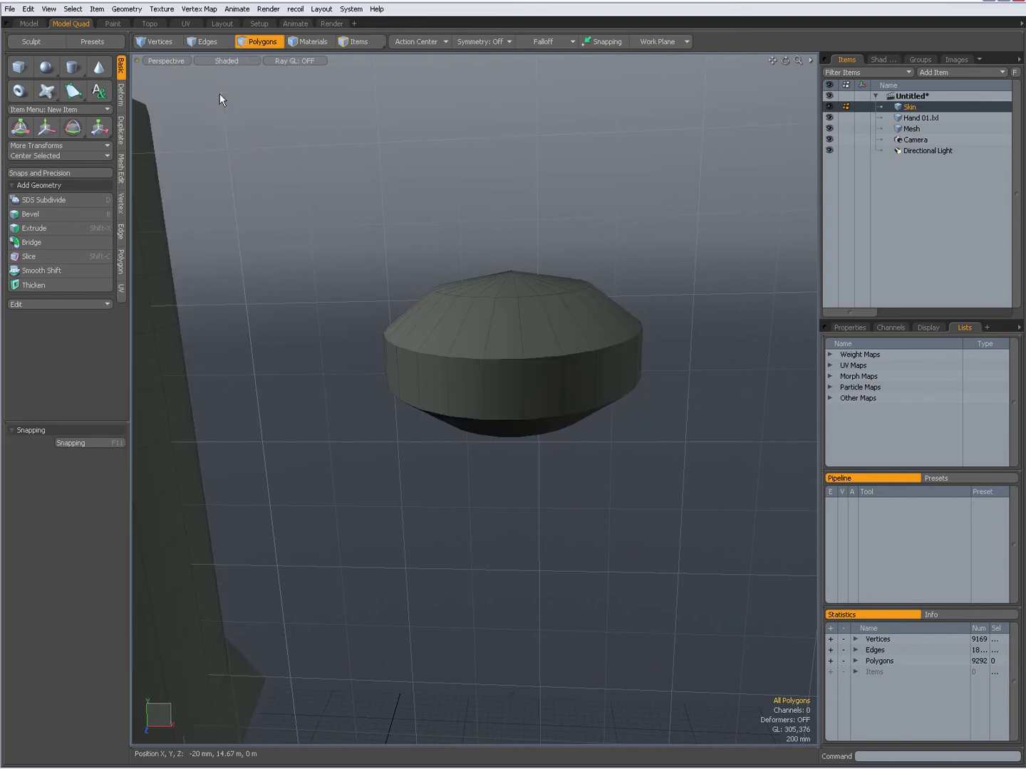
click(220, 62)
click(227, 121)
click(220, 62)
mouse_move(222, 182)
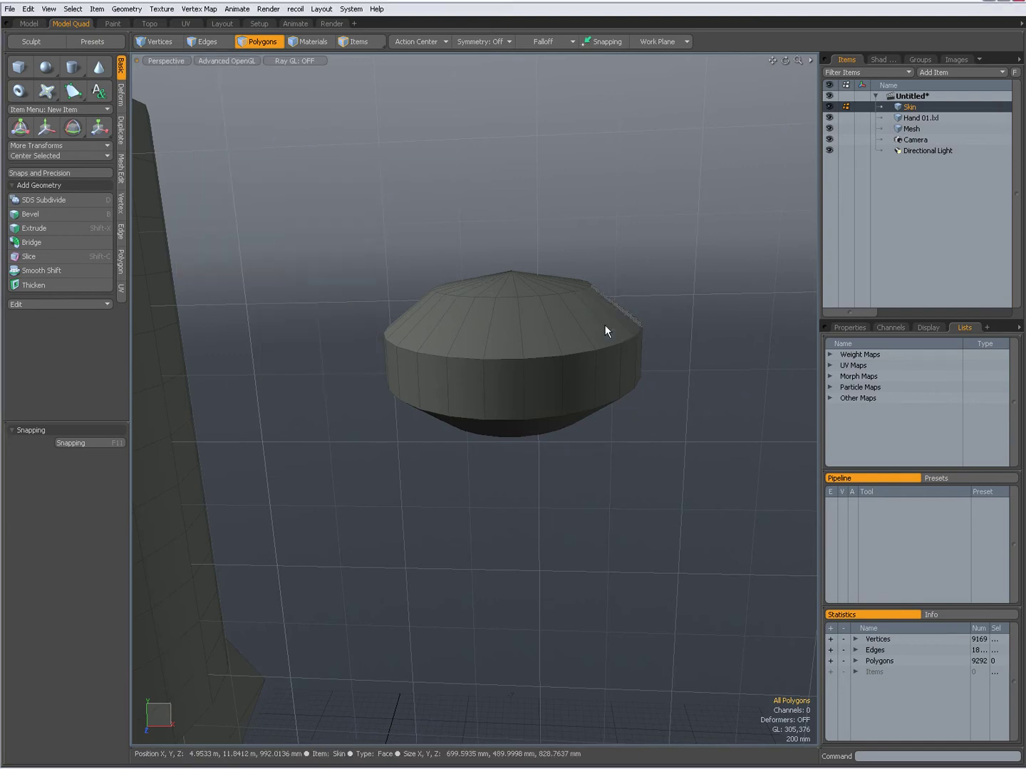
Lasso-select the polygons on the right half of the disc in Advanced OpenGL shading, inspect them and clear the selection
alt+drag(582, 375, 639, 292)
right_drag(715, 232, 547, 459)
alt+drag(677, 408, 657, 432)
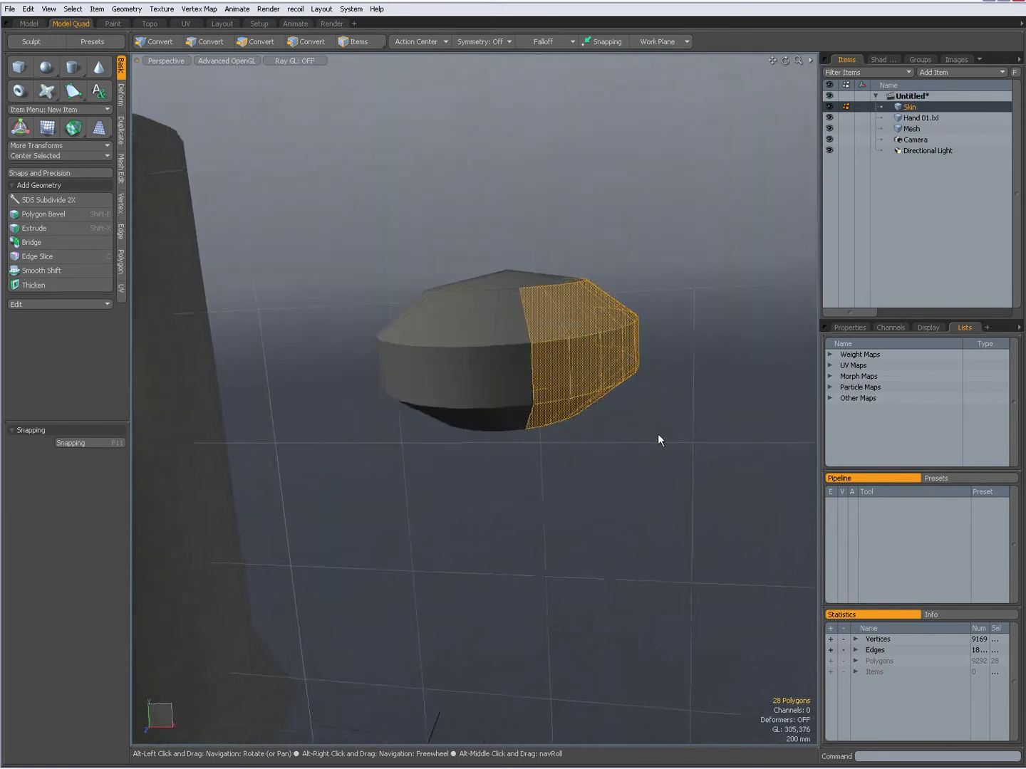
click(709, 376)
alt+drag(624, 320, 640, 313)
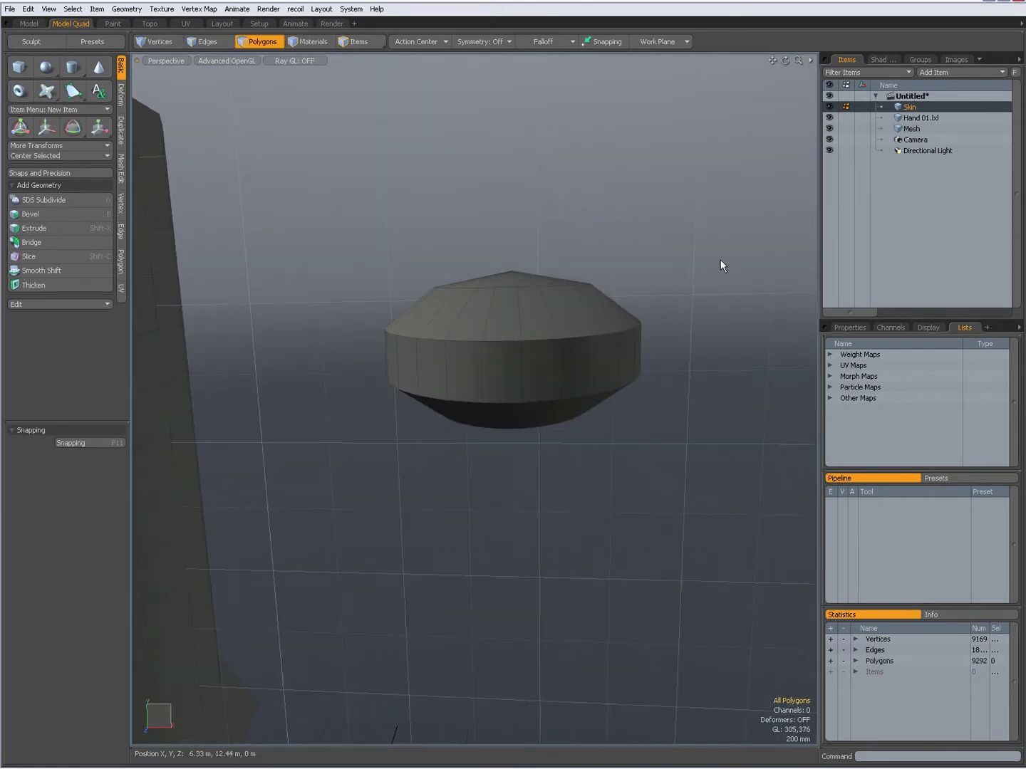
Lasso the disc's right-hand polygons again, inspect the selection in Wireframe style and deselect it
right_drag(721, 260, 537, 471)
alt+drag(664, 417, 687, 454)
click(228, 60)
click(228, 61)
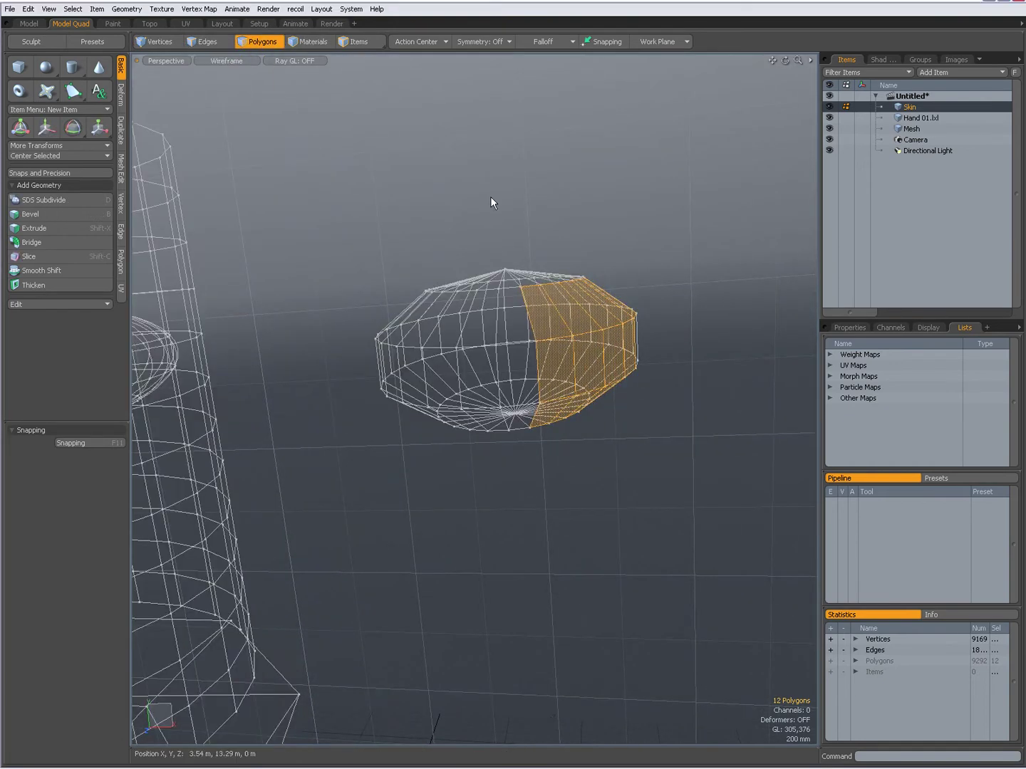
click(520, 233)
alt+drag(565, 324, 612, 381)
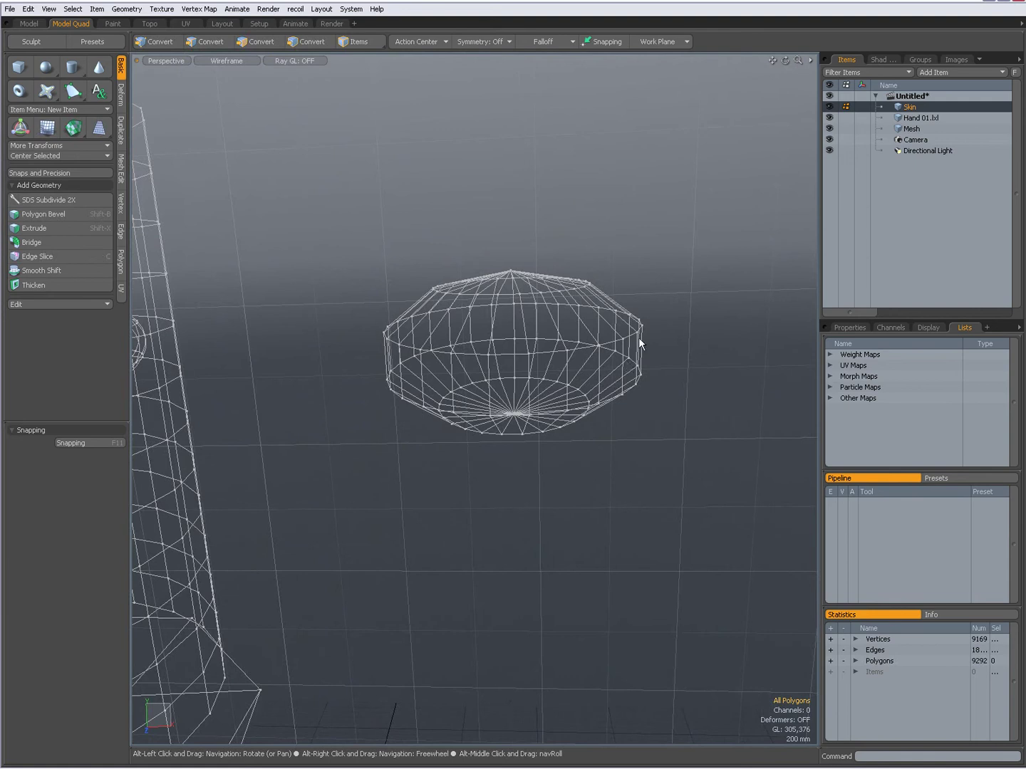
Check the Lasso Selection options on the Selection page of the preferences and close the window
alt+drag(550, 394, 648, 292)
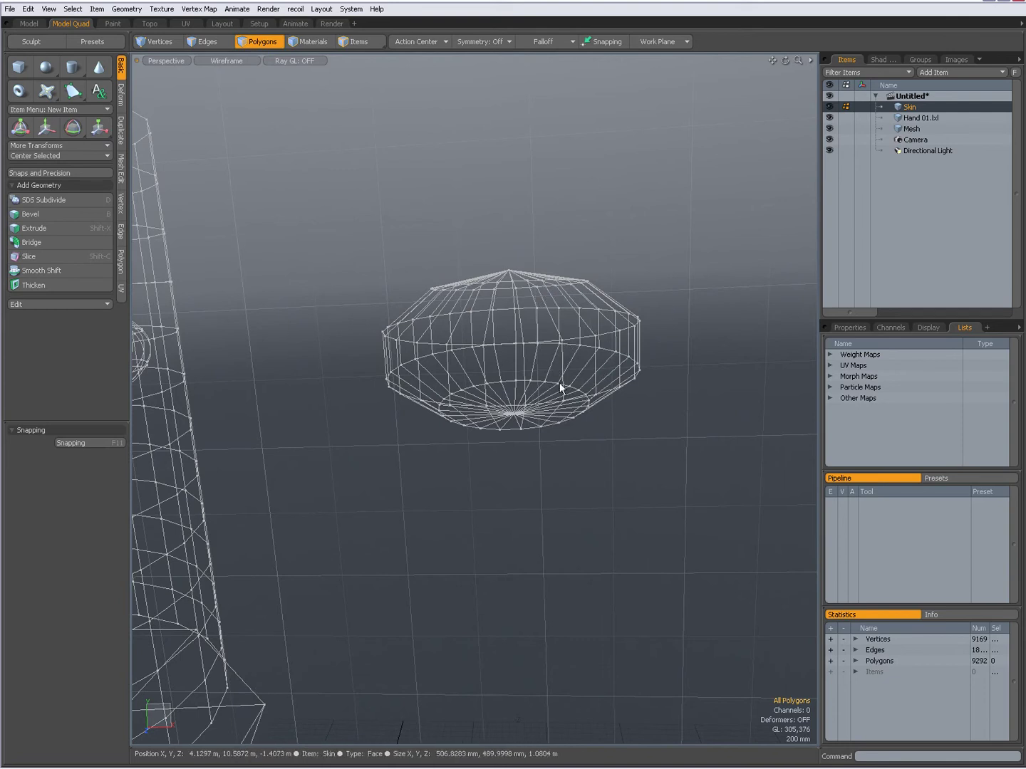
alt+drag(675, 388, 693, 317)
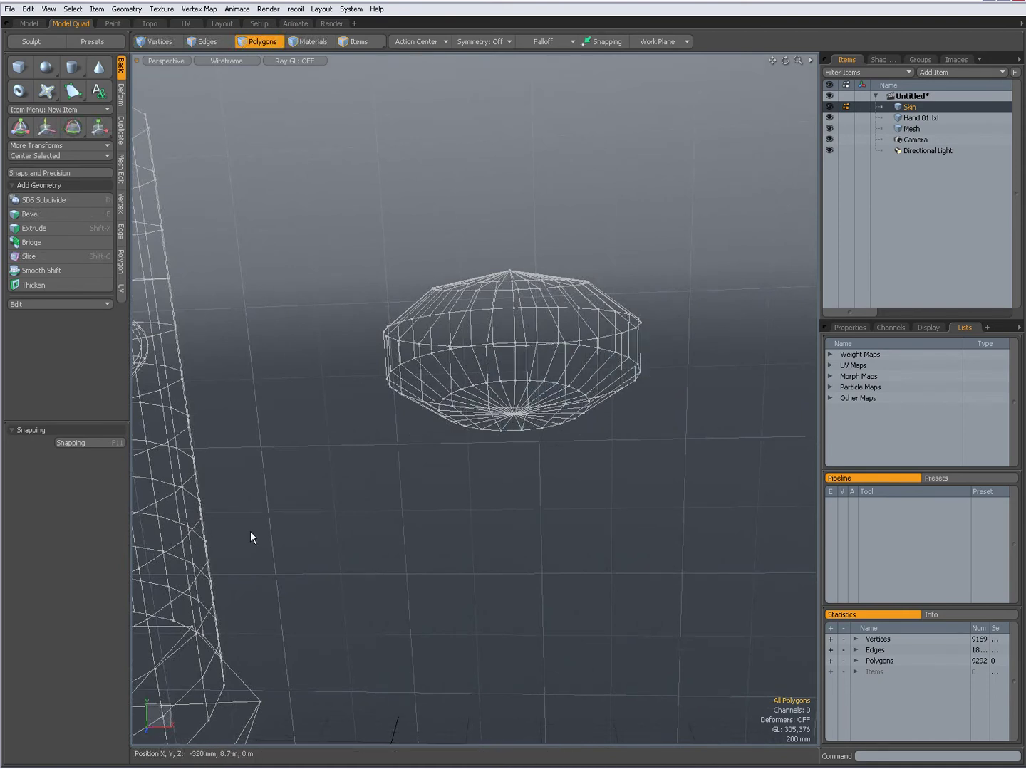
key(ctrl+comma)
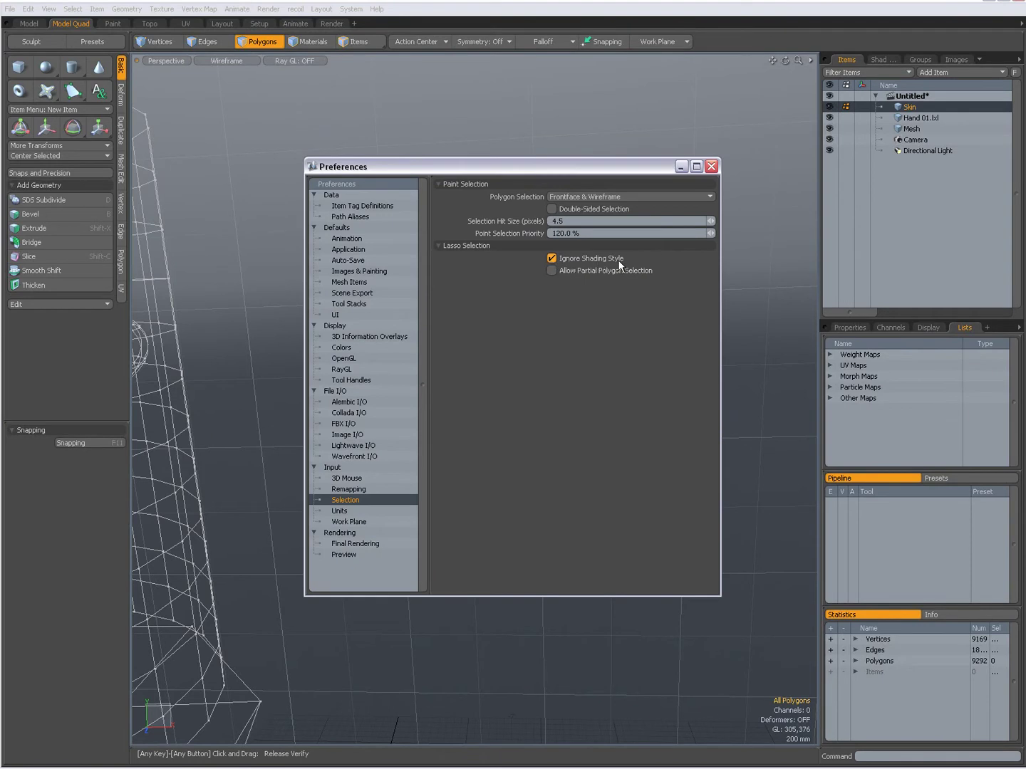
click(710, 169)
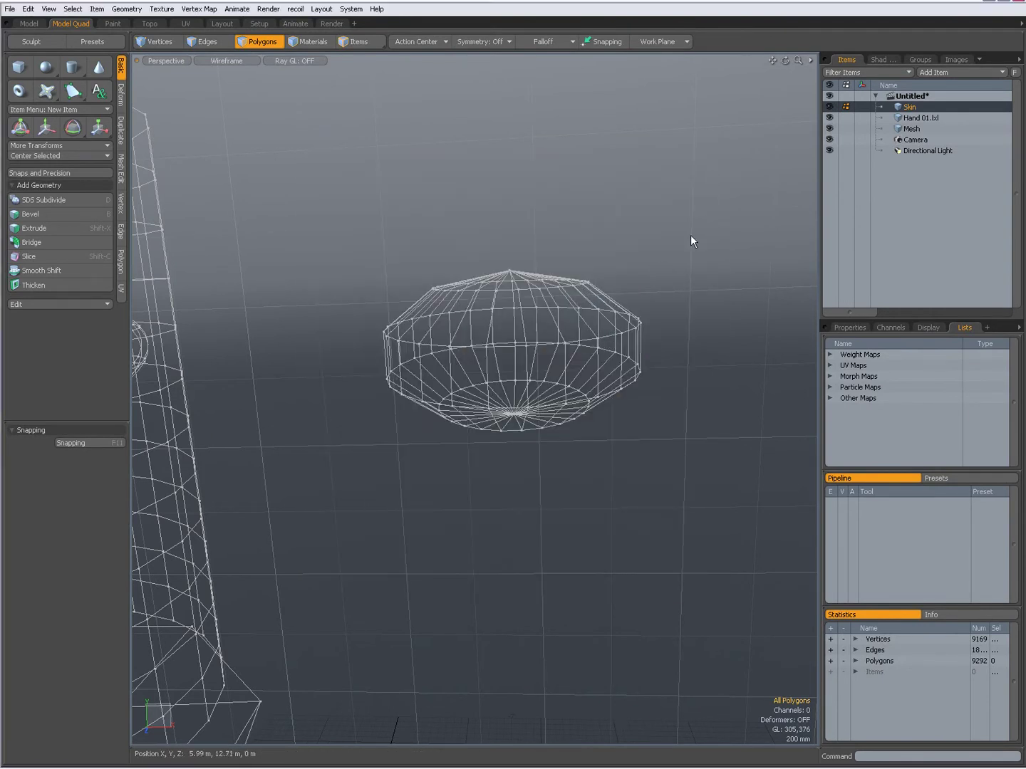
Lasso-select the polygons on the right half of the disc while the viewport is in Wireframe style
mouse_move(724, 220)
right_down()
mouse_move(656, 364)
mouse_move(486, 485)
mouse_move(498, 491)
right_up()
alt+drag(535, 506, 678, 339)
right_drag(709, 284, 492, 470)
alt+drag(674, 390, 666, 471)
Change the viewport style to Shaded and finally to Advanced OpenGL to inspect the lassoed polygons
click(225, 61)
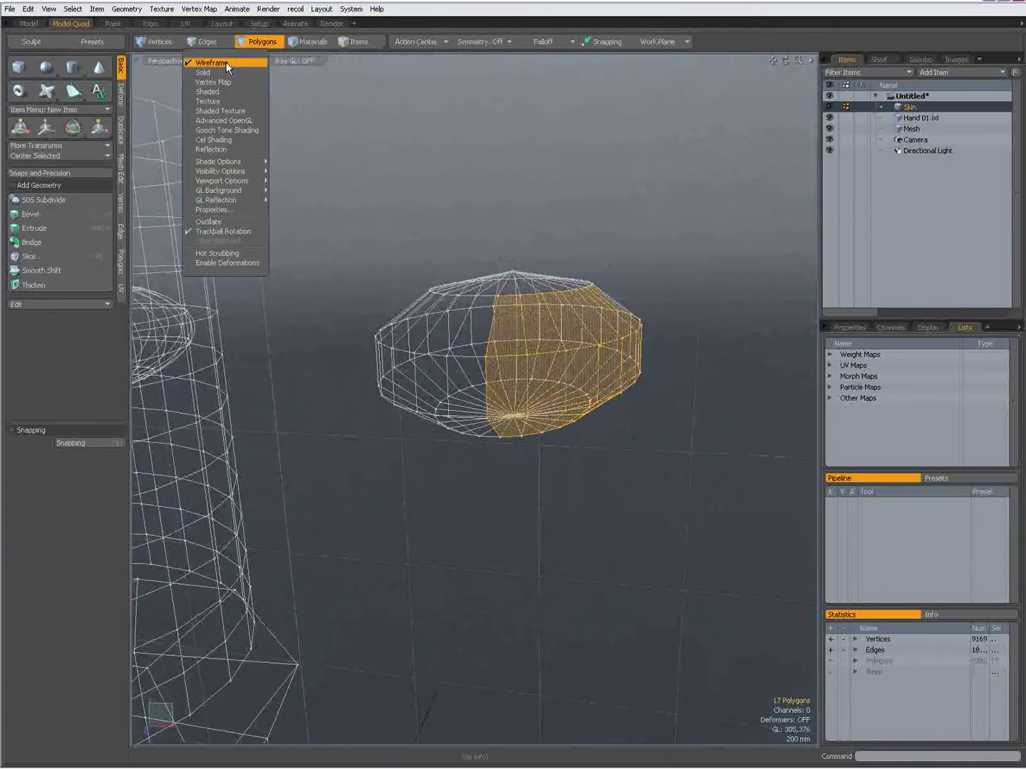
click(222, 93)
click(219, 62)
click(218, 118)
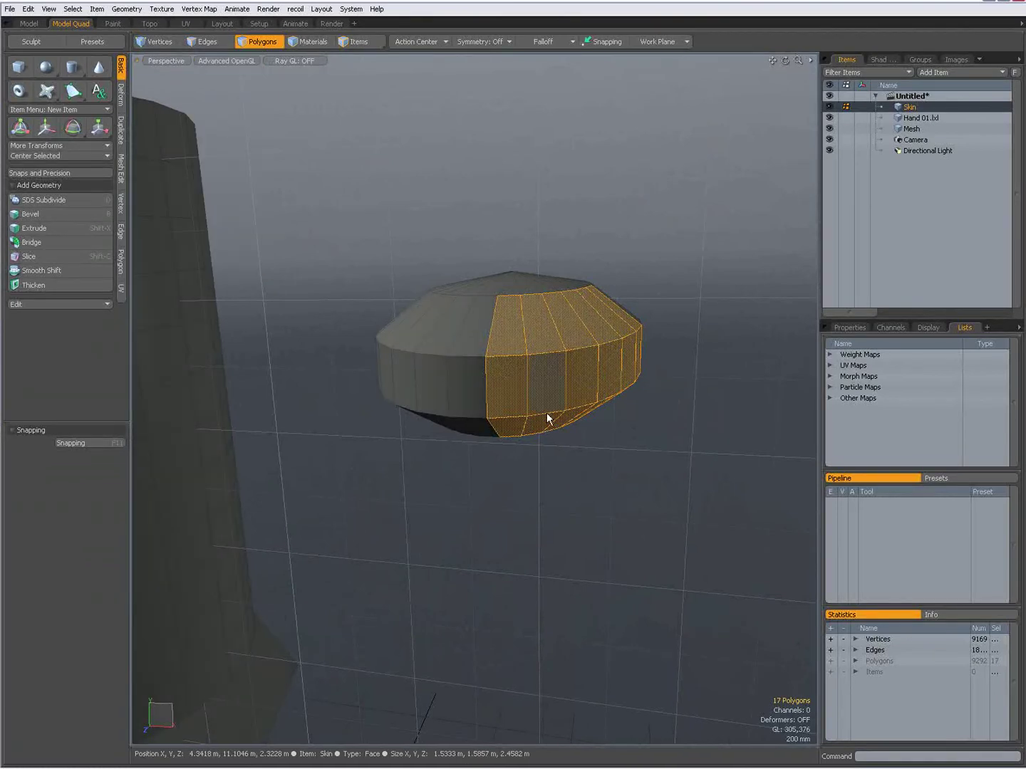
Deselect the lassoed polygons on the right half of the disc in the Advanced OpenGL viewport
click(220, 64)
alt+drag(452, 388, 496, 387)
alt+shift+drag(495, 387, 562, 429)
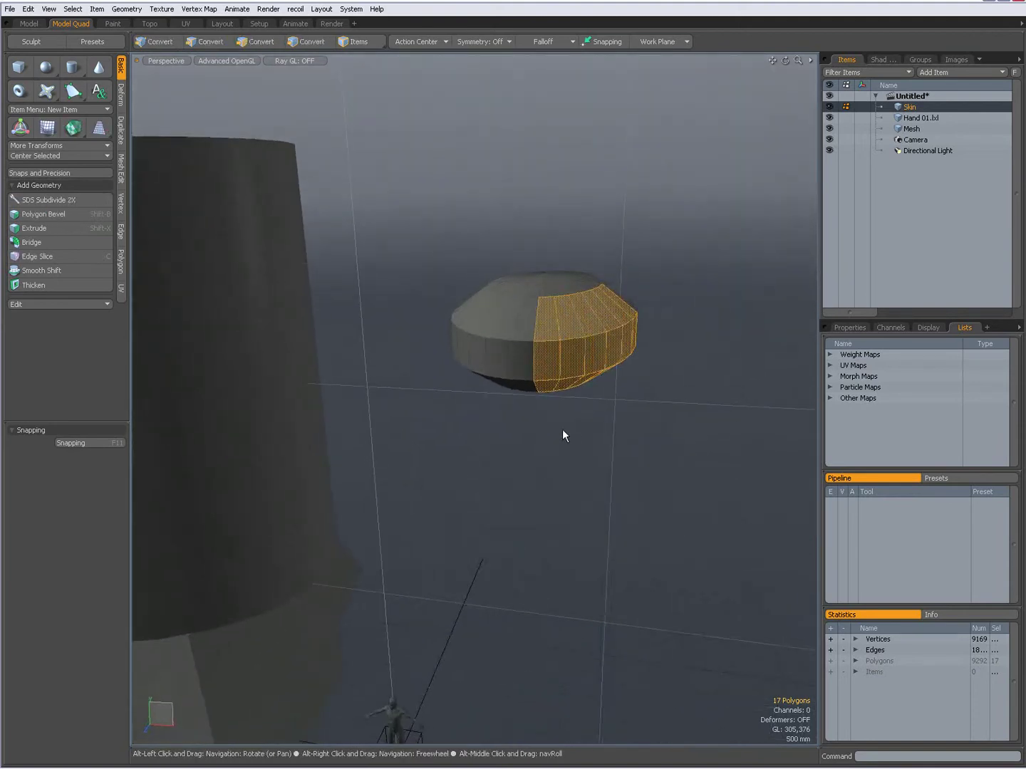
click(516, 460)
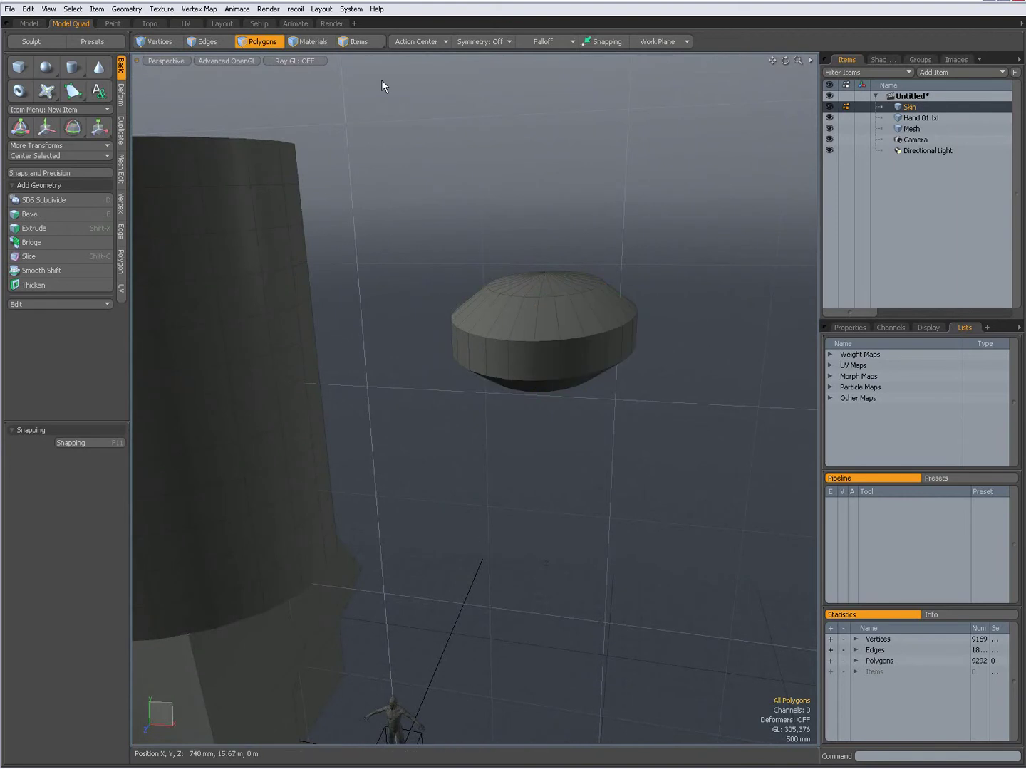
alt+drag(584, 407, 552, 359)
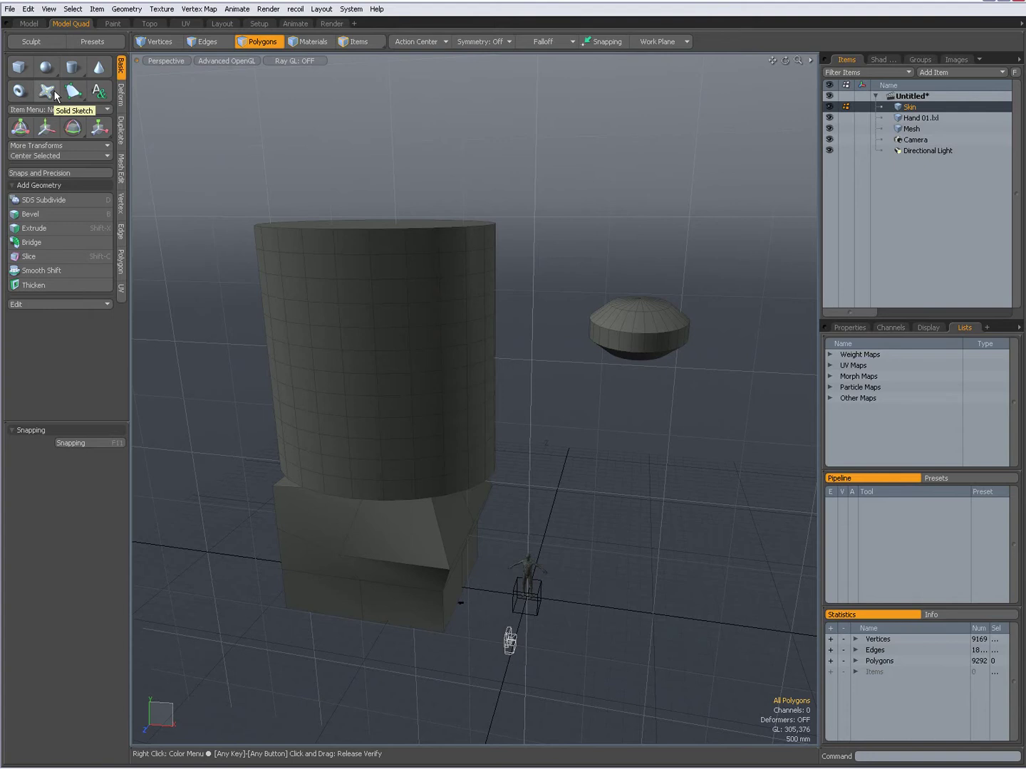
Add a unit cube at the origin to the Skin mesh
key(ctrl)
key(ctrl)
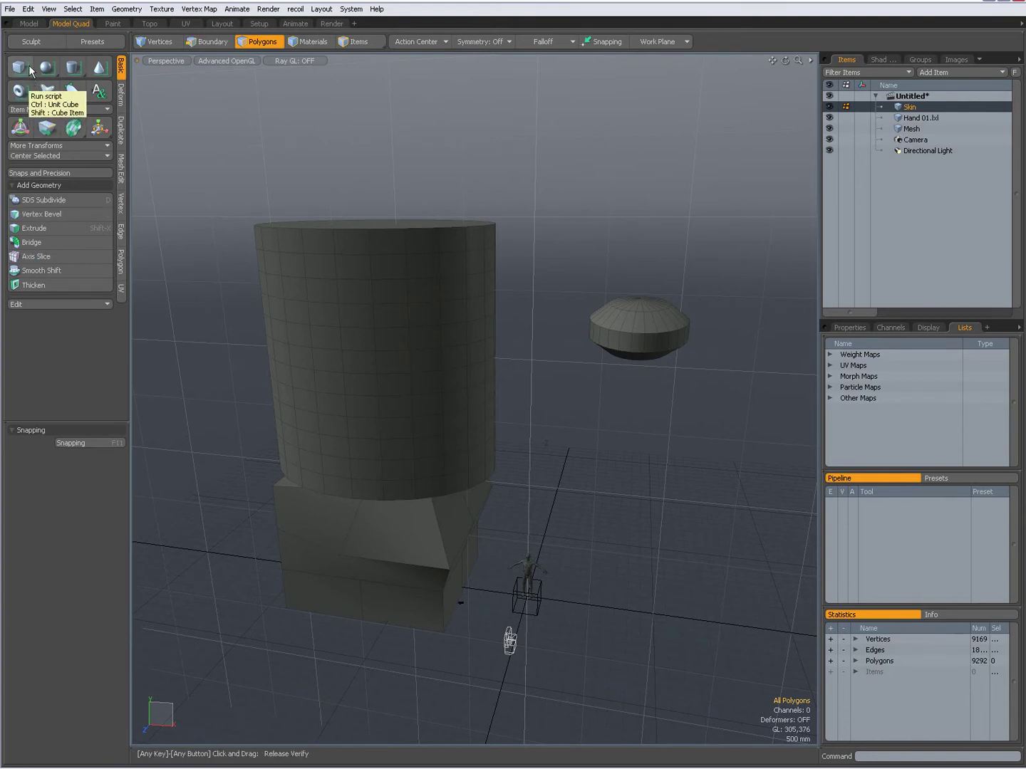
key(ctrl)
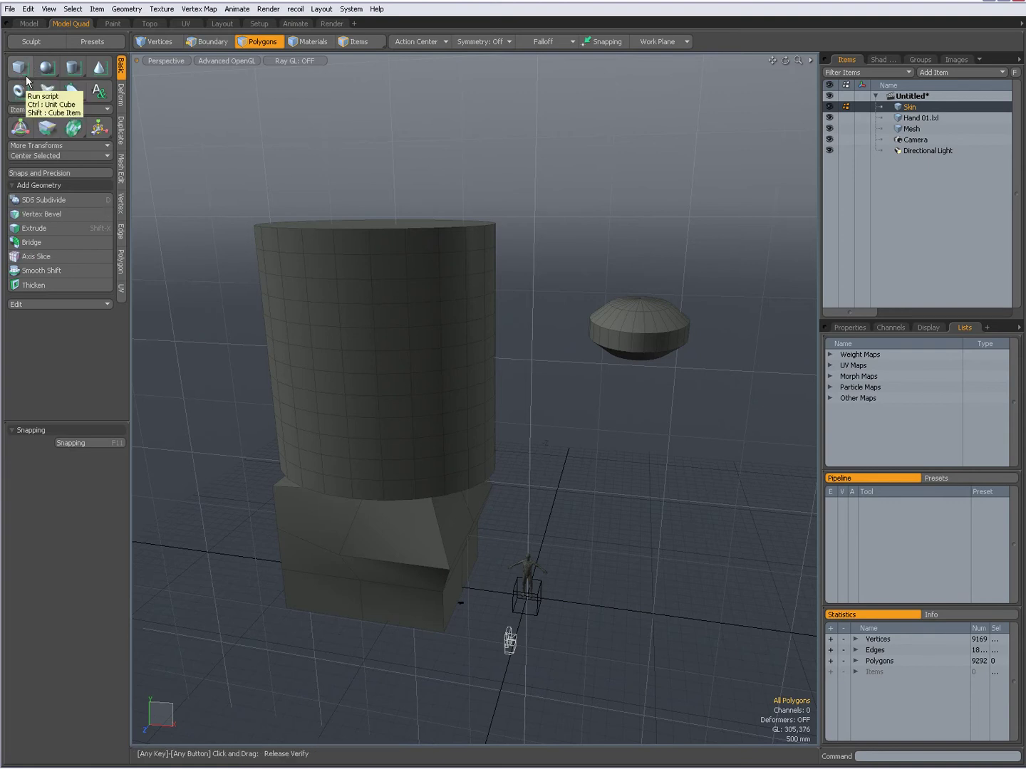
key(ctrl)
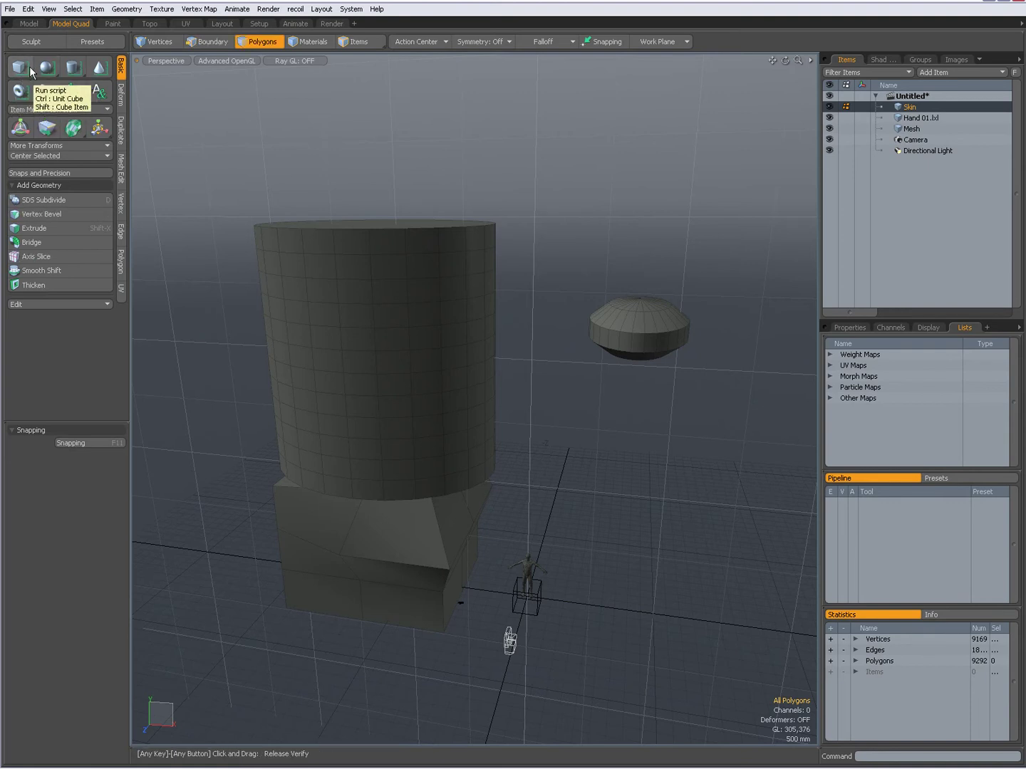
ctrl+click(20, 70)
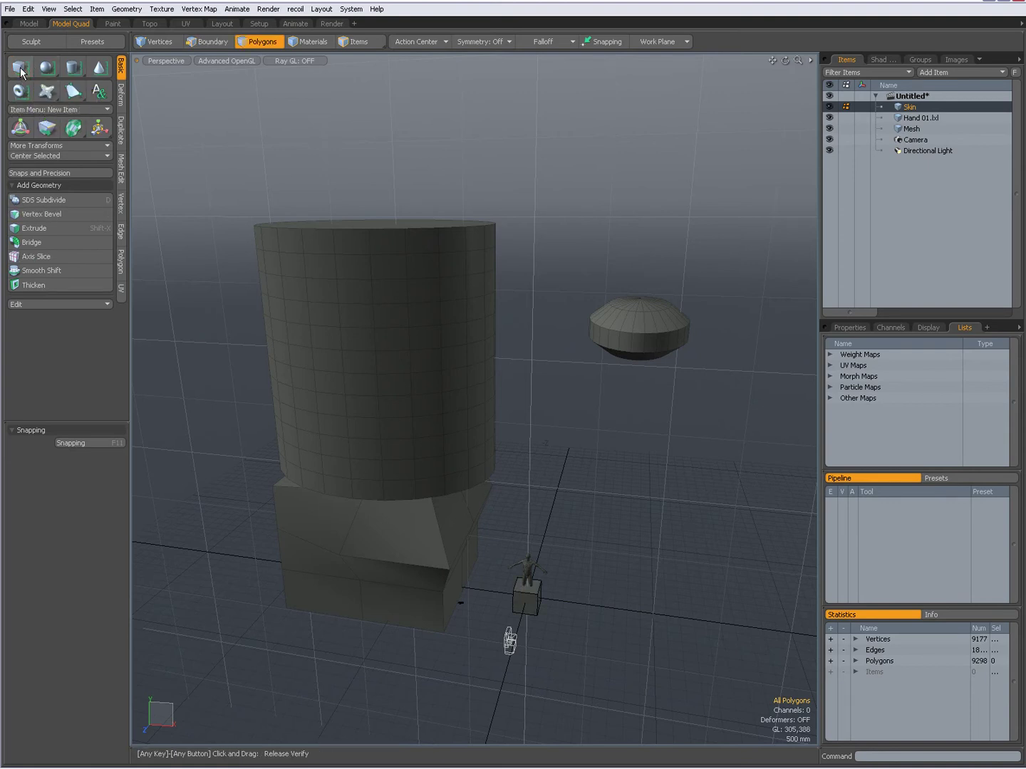
Select all connected polygons of the unit cube around the figure's legs and delete them
ctrl+alt+drag(533, 611, 754, 602)
double_click(466, 547)
key(shift+a)
click(743, 513)
ctrl+alt+drag(743, 513, 484, 425)
click(510, 407)
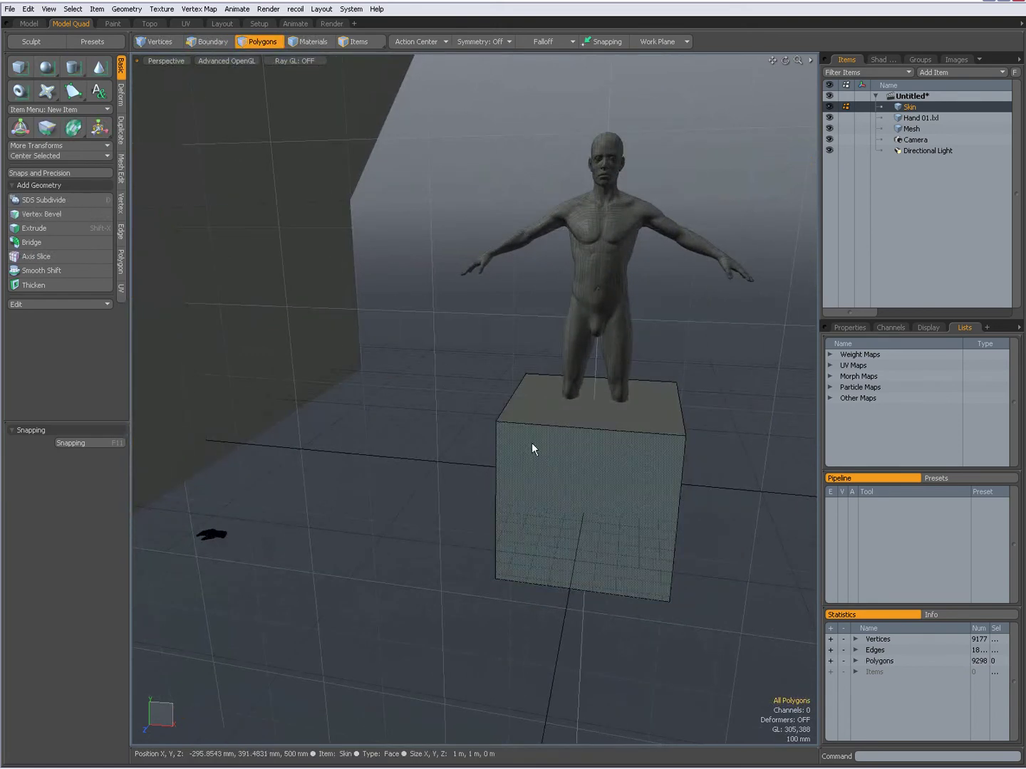
double_click(532, 443)
key(Delete)
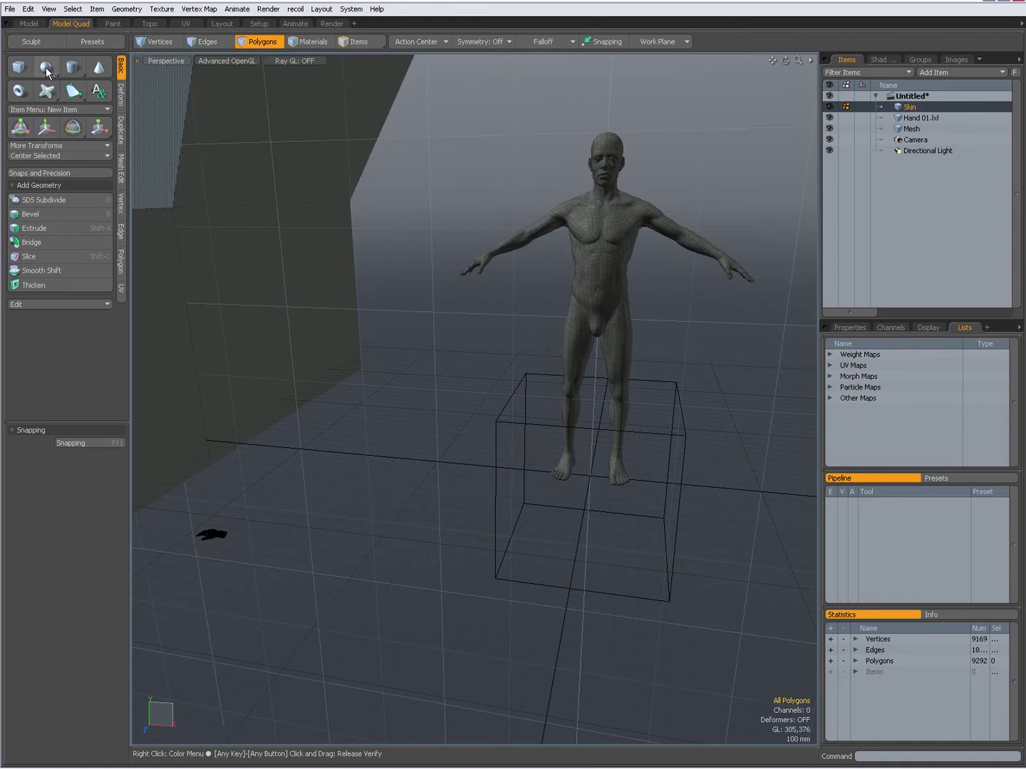
Add a unit sphere at the origin to the Skin mesh and undo it
key(ctrl)
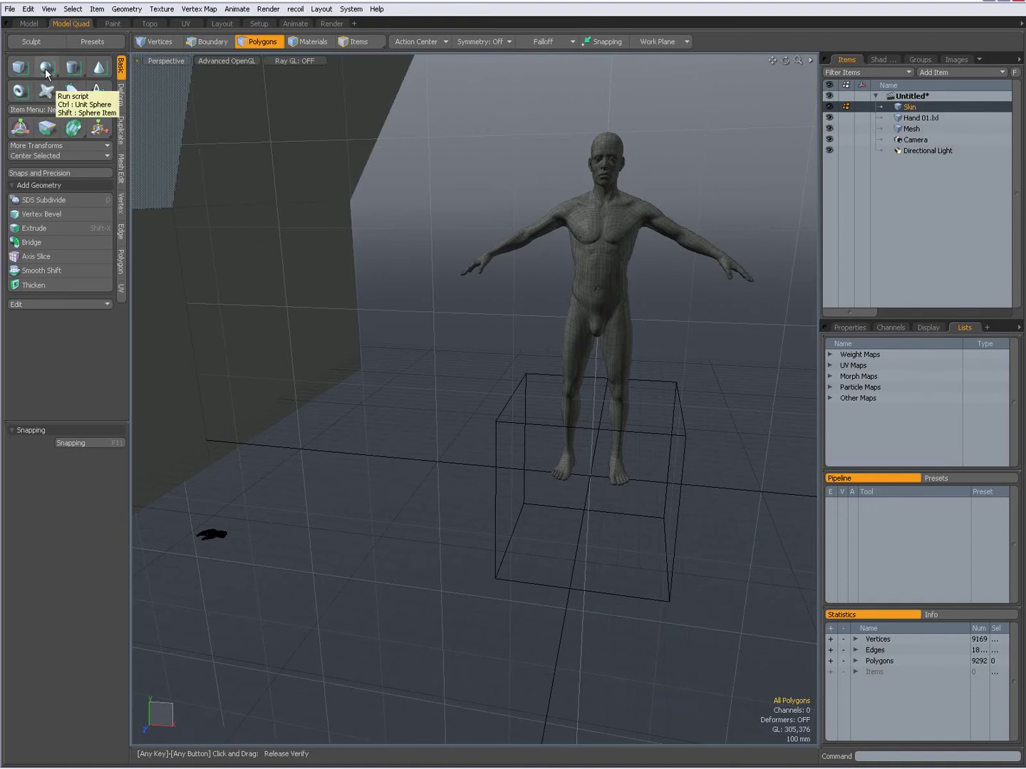
ctrl+click(46, 68)
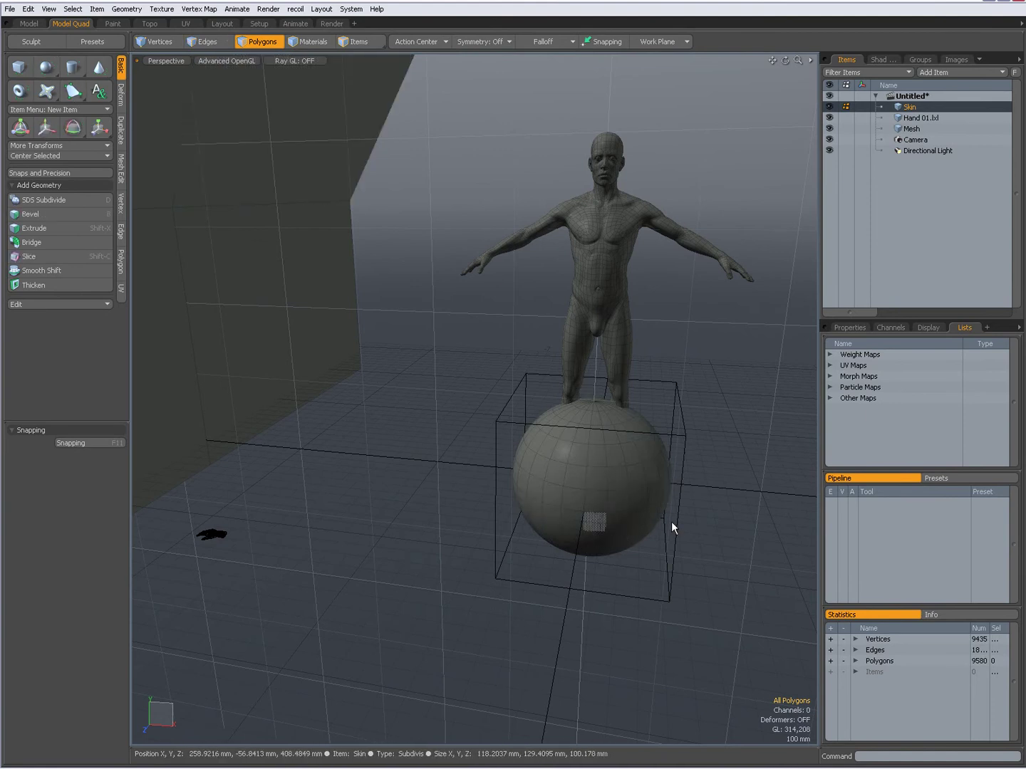
alt+drag(676, 527, 597, 534)
key(ctrl+z)
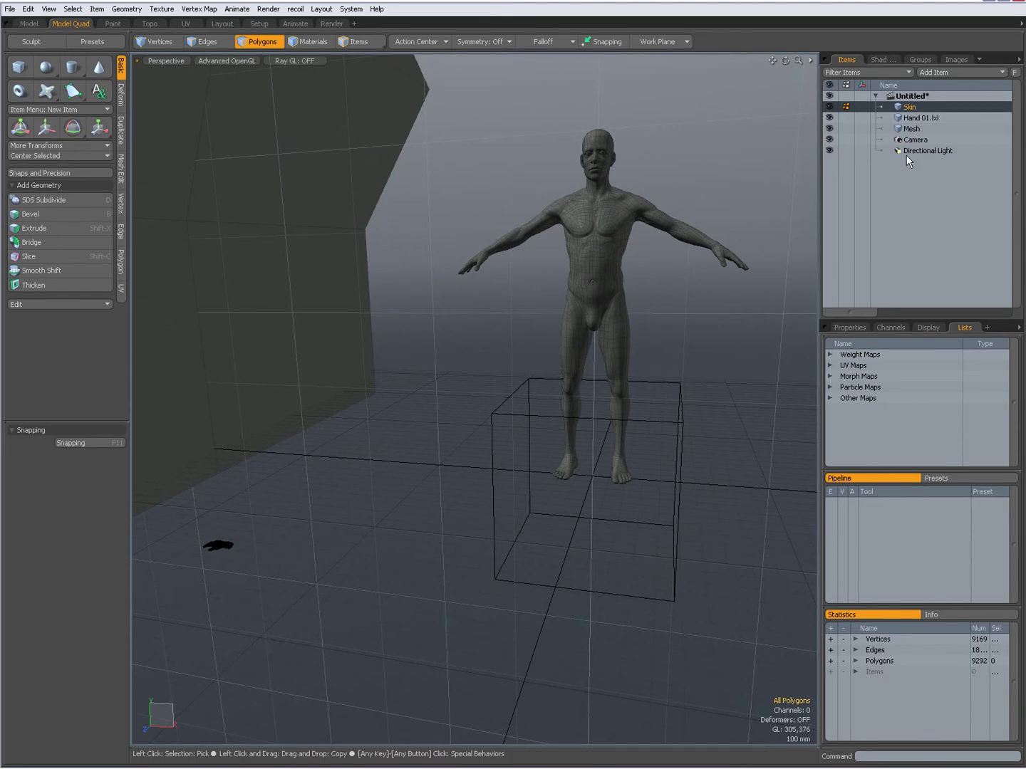
Look through the item types that can be added and create a new empty mesh item
click(945, 70)
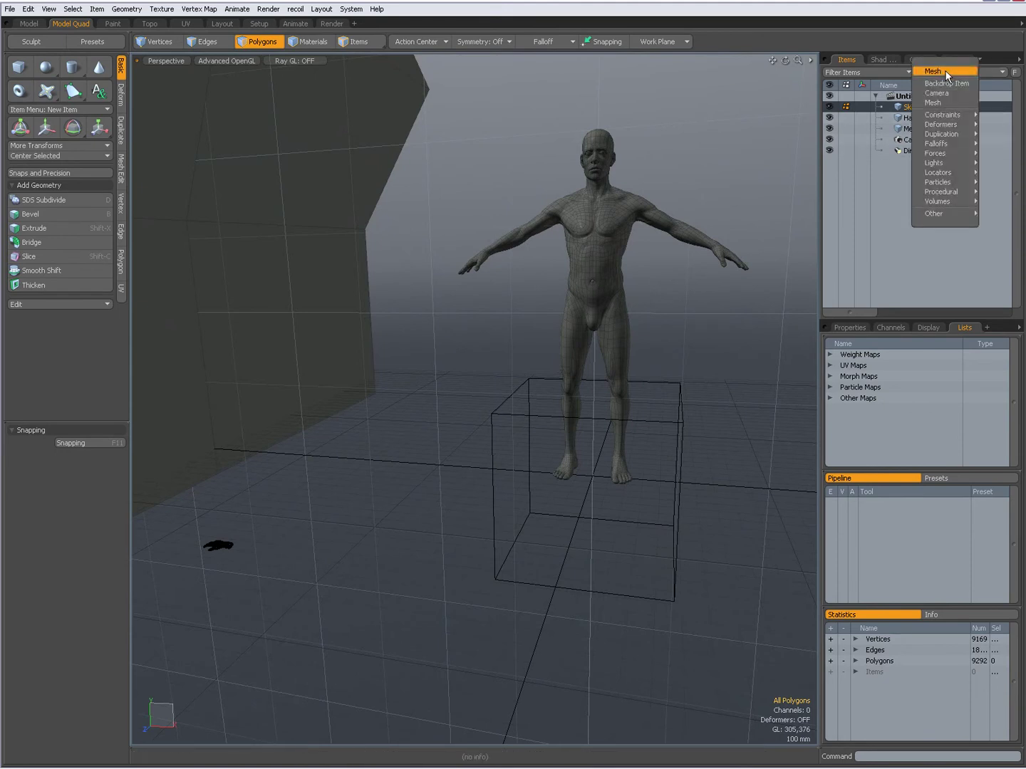
mouse_move(950, 133)
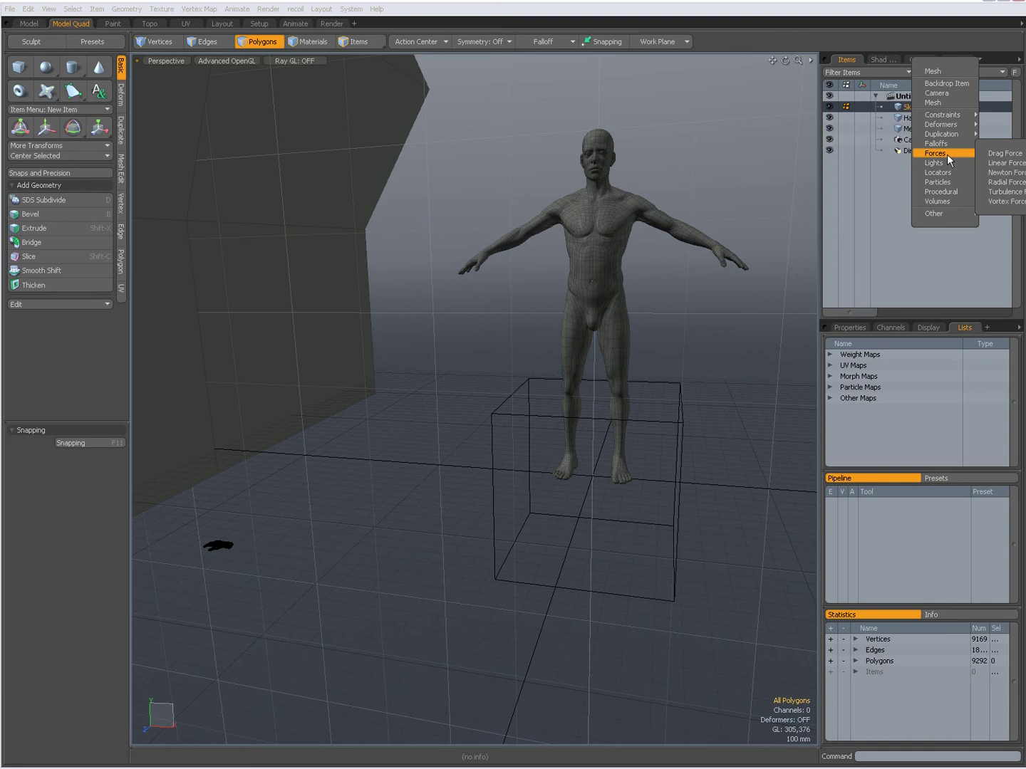
mouse_move(943, 192)
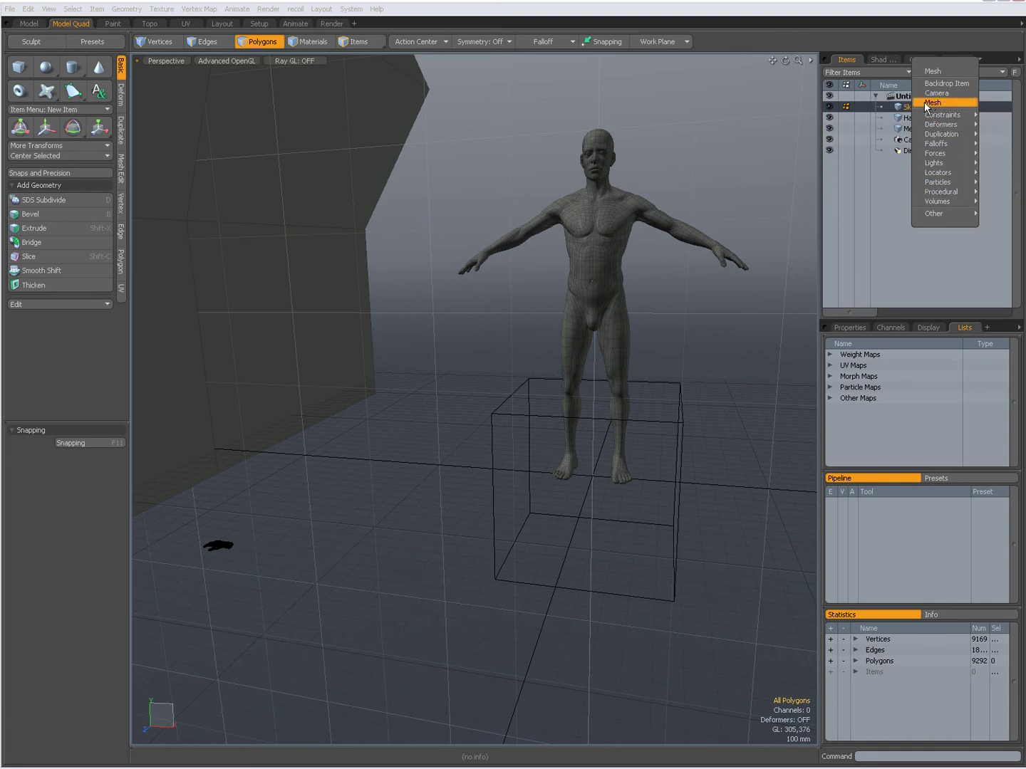
click(727, 189)
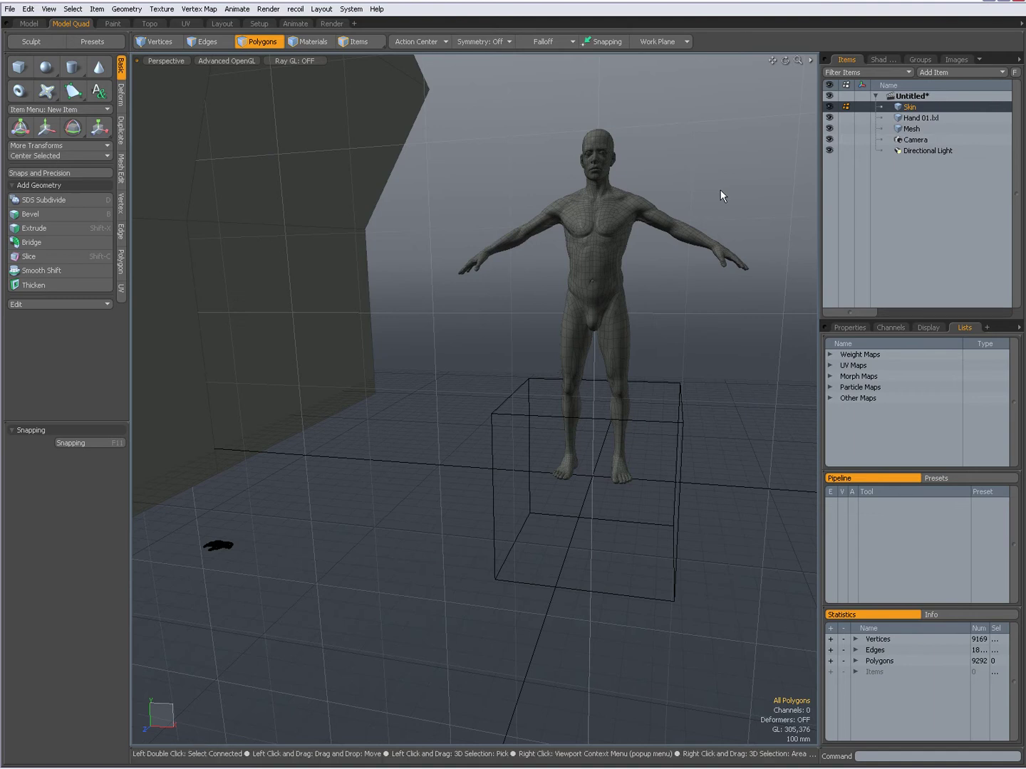
key(n)
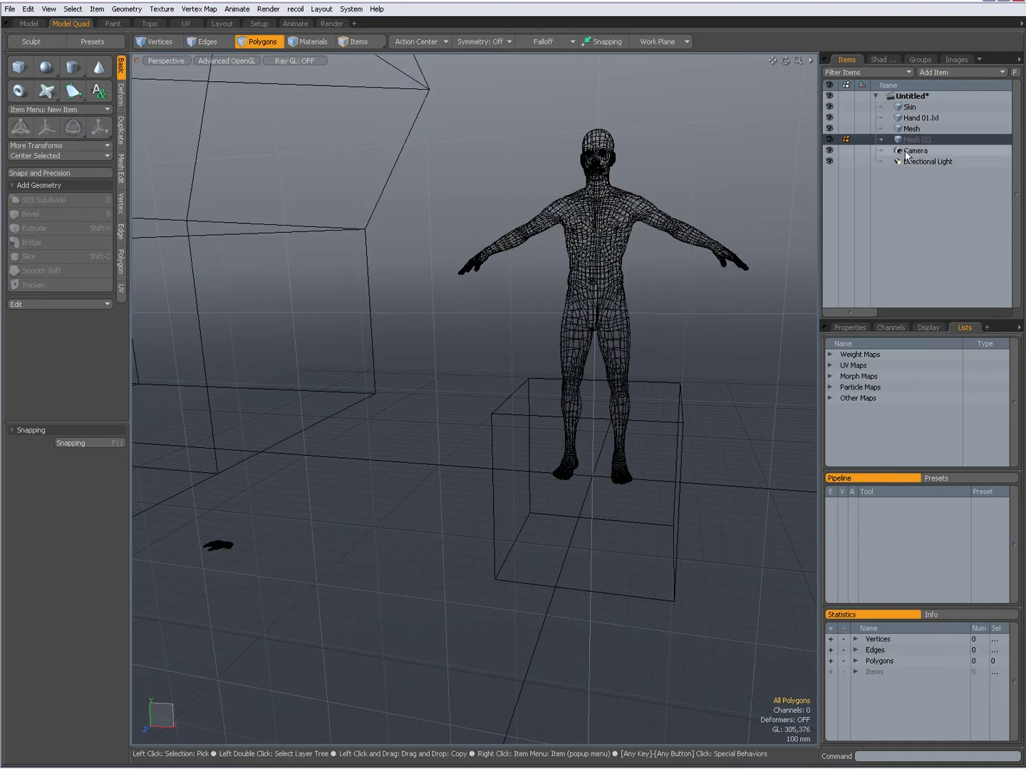
Compare the existing Mesh item with the new empty Mesh (2), leaving Mesh (2) active
click(912, 129)
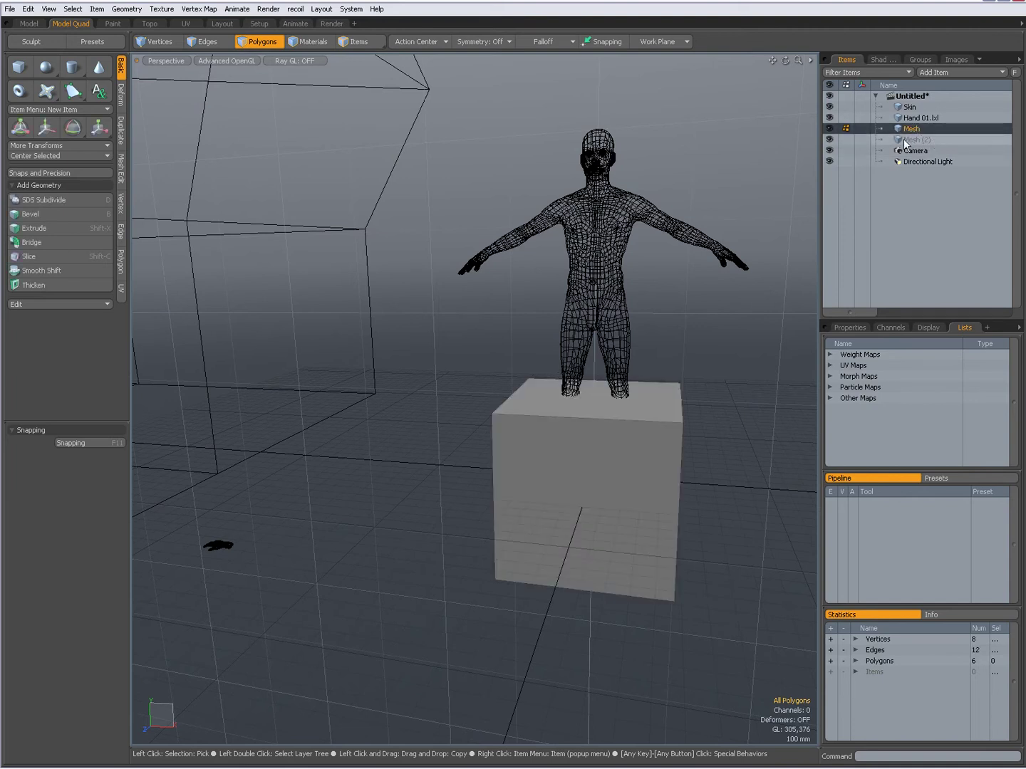
click(916, 140)
click(907, 129)
click(915, 140)
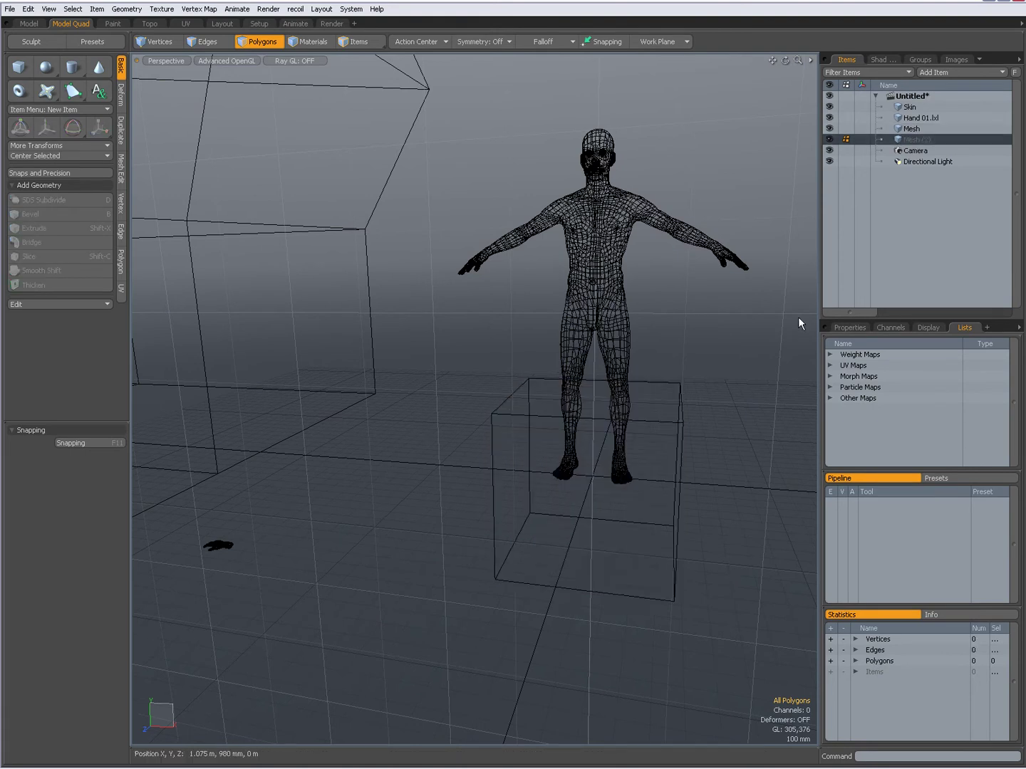
Try the perspective viewport's GL Background as None and restore it to Gradient
alt+drag(721, 417, 562, 399)
alt+drag(563, 399, 602, 456)
ctrl+alt+drag(693, 321, 592, 348)
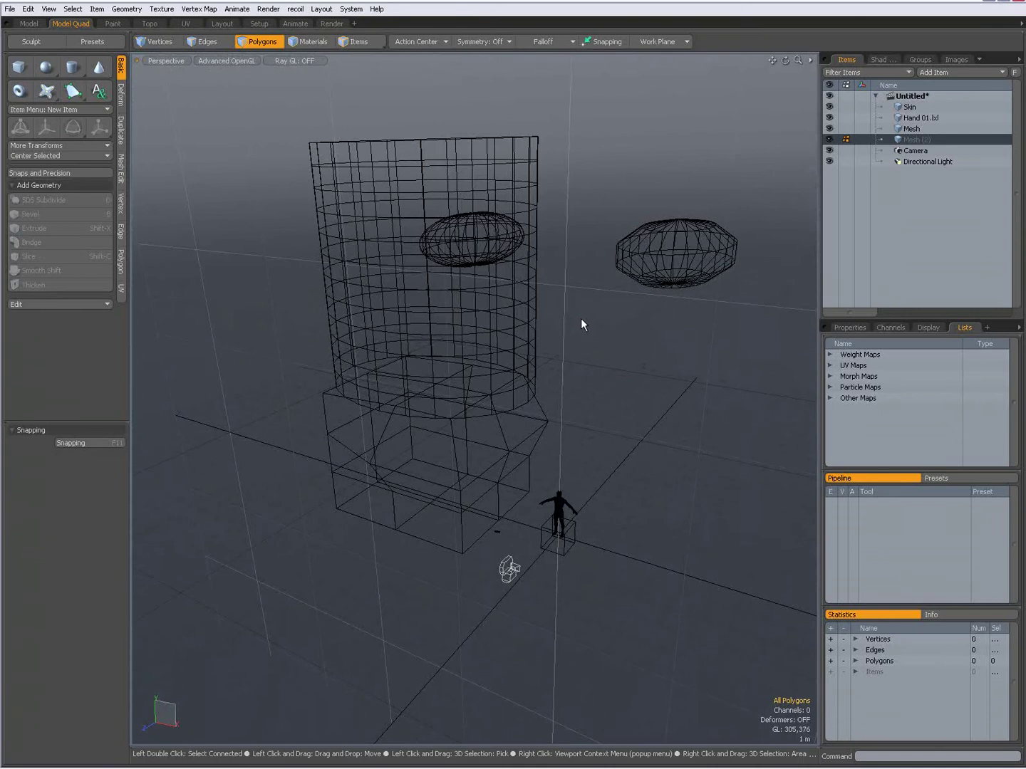
key(o)
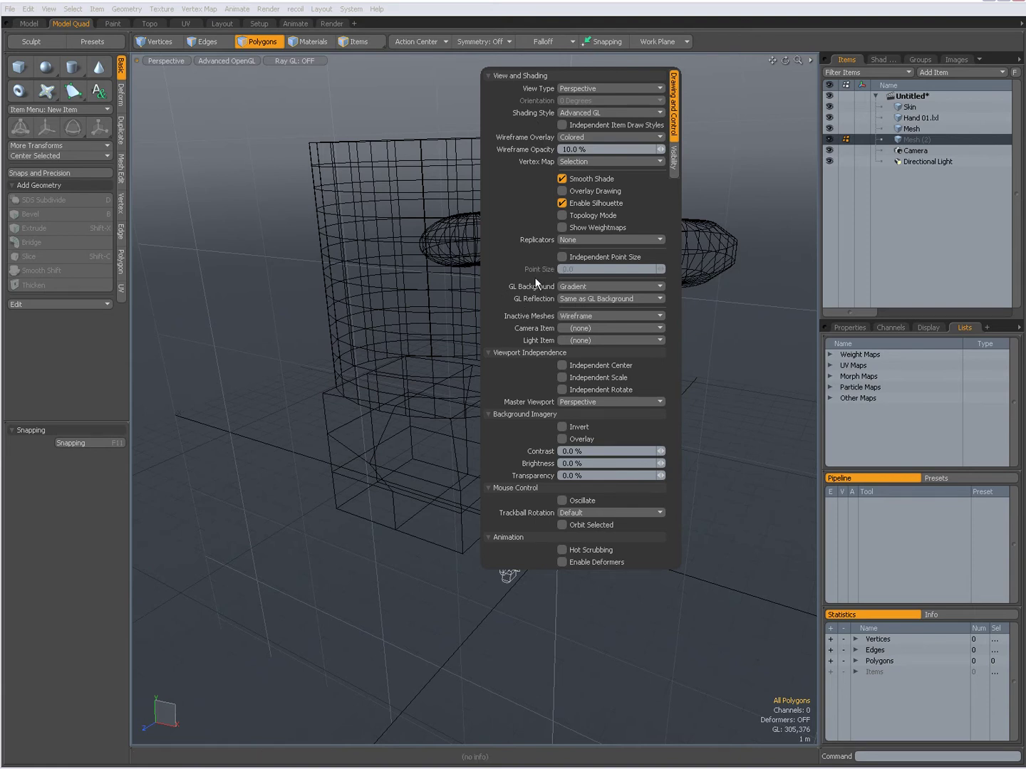
click(580, 286)
click(579, 275)
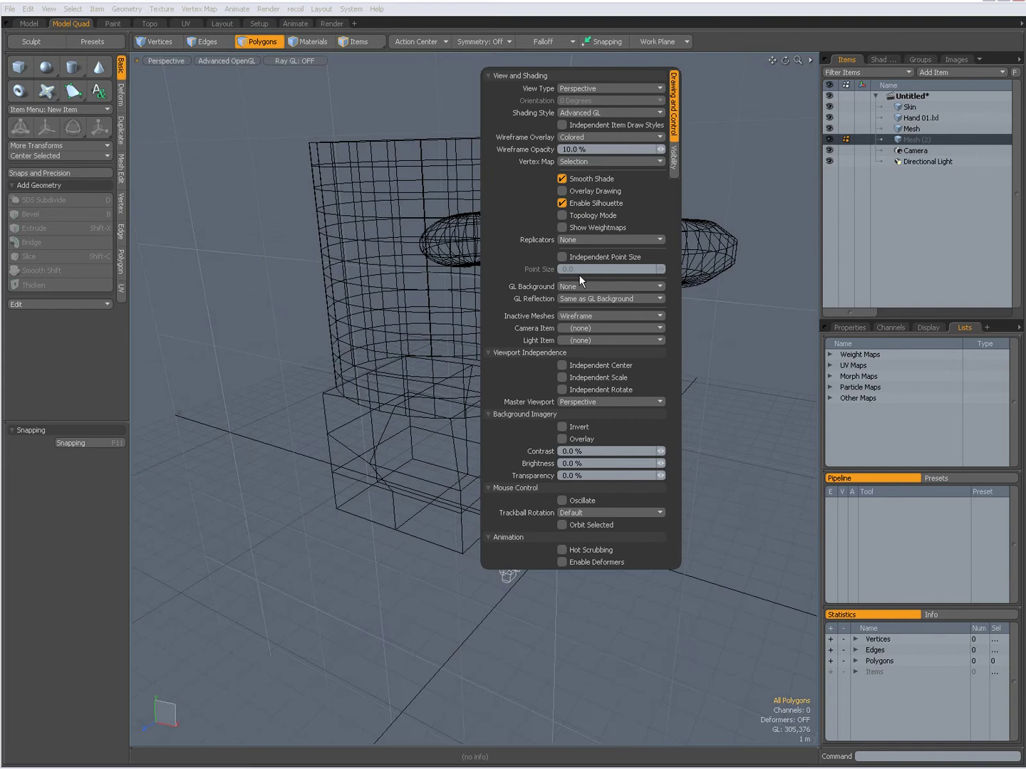
click(583, 285)
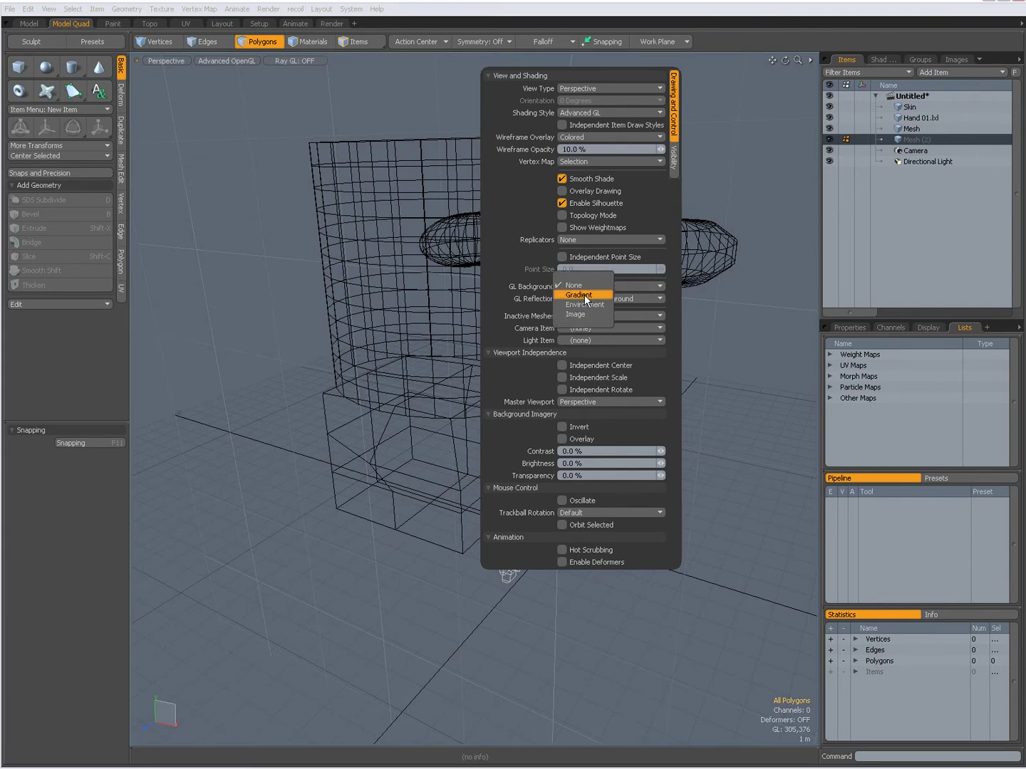
click(584, 295)
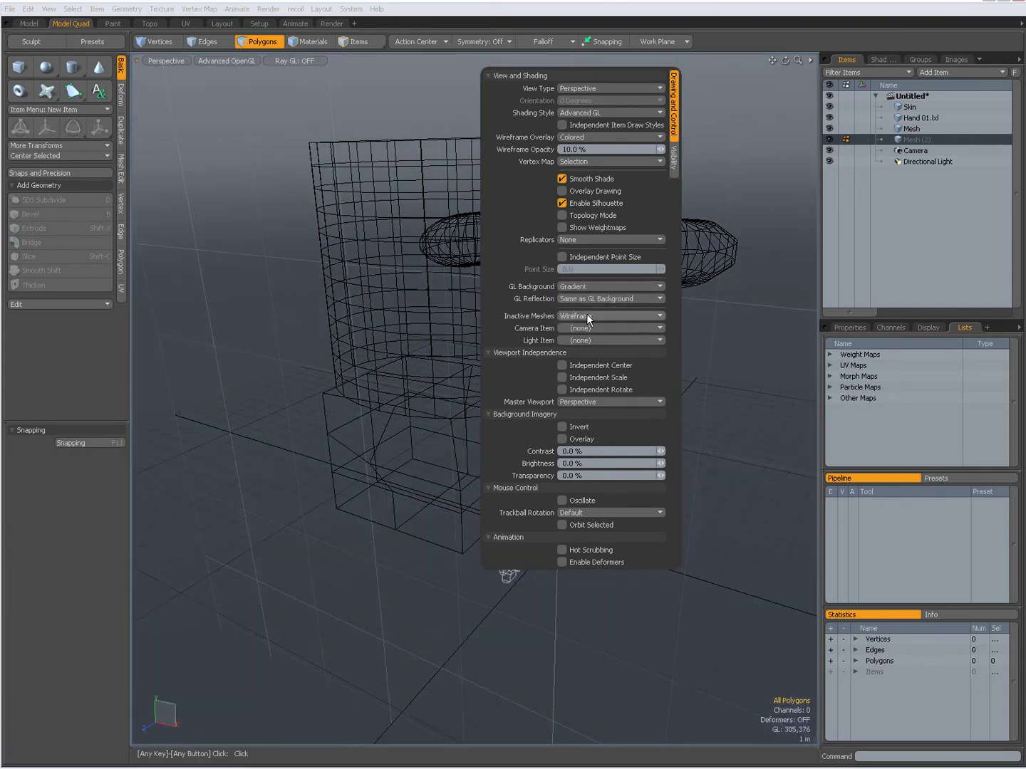
Try the Inactive Meshes display as Flat Shaded and Same as Active Item, and return it to Wireframe
click(586, 315)
click(587, 324)
click(592, 314)
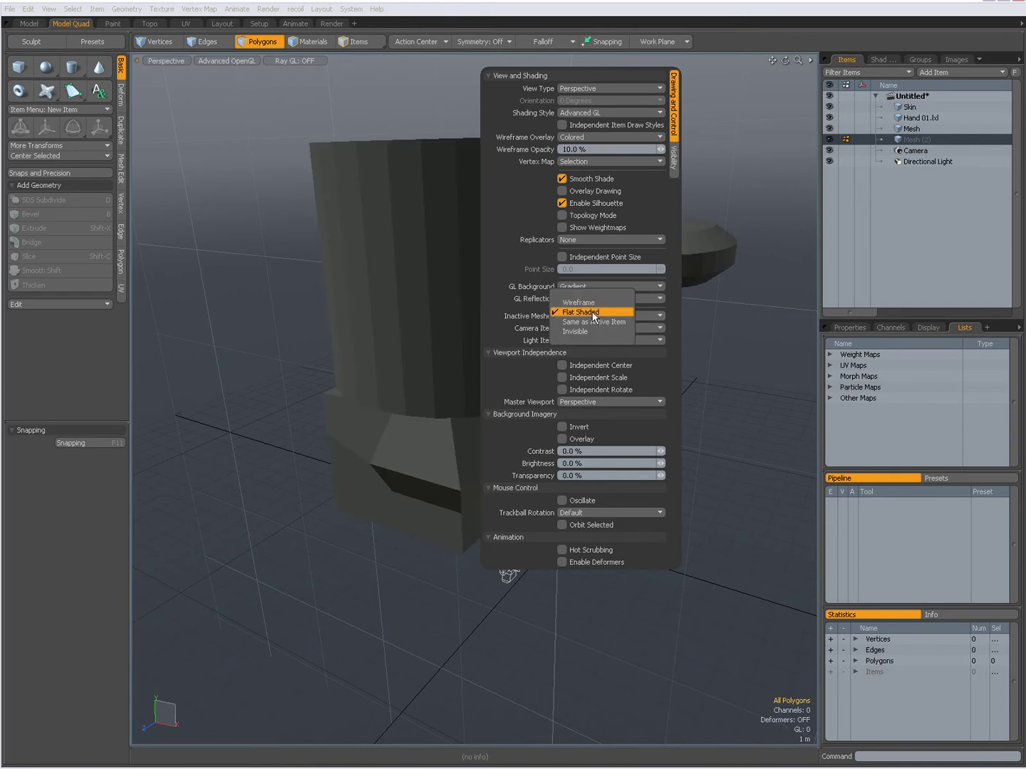
click(590, 323)
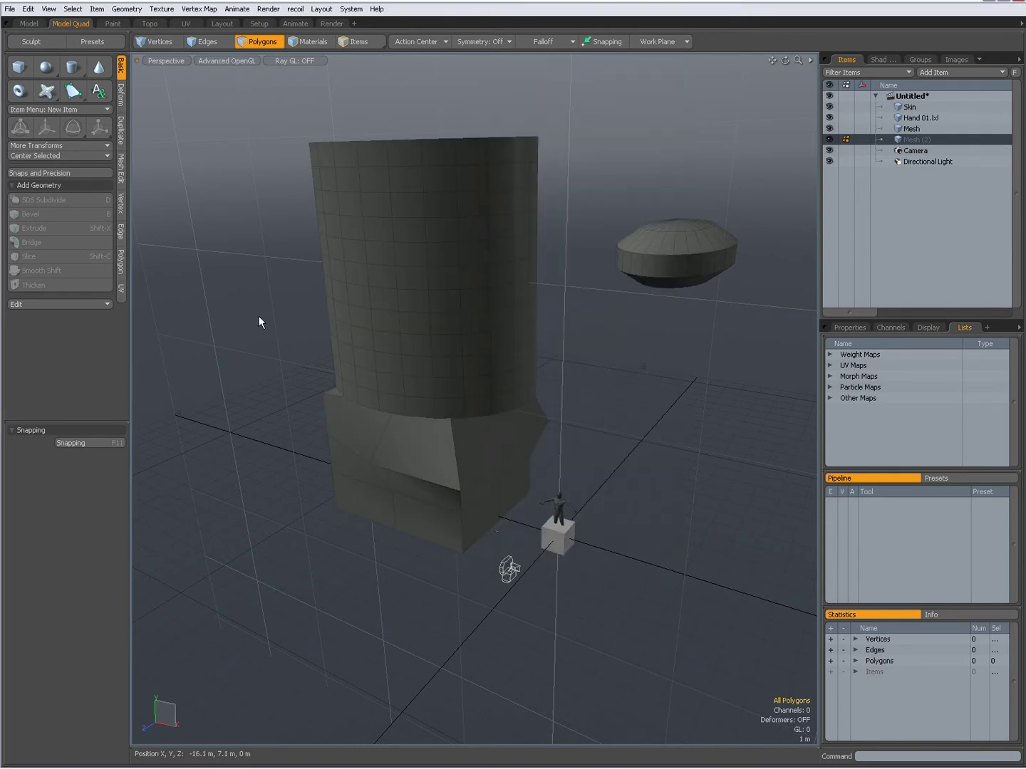
key(o)
click(606, 364)
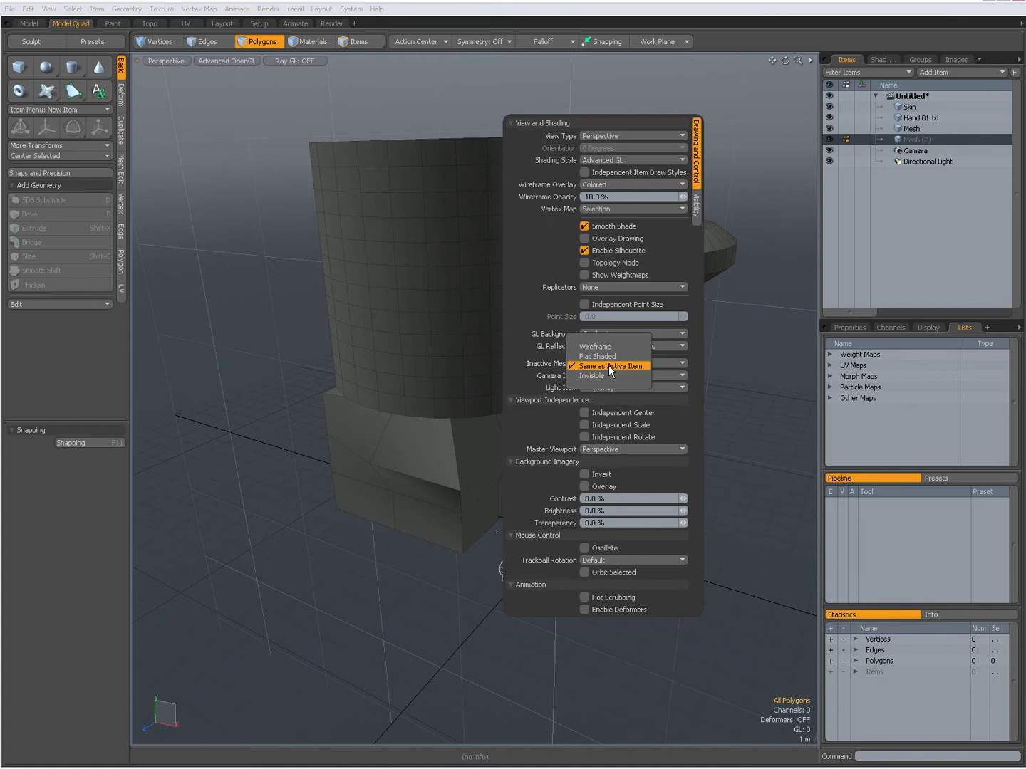
click(605, 347)
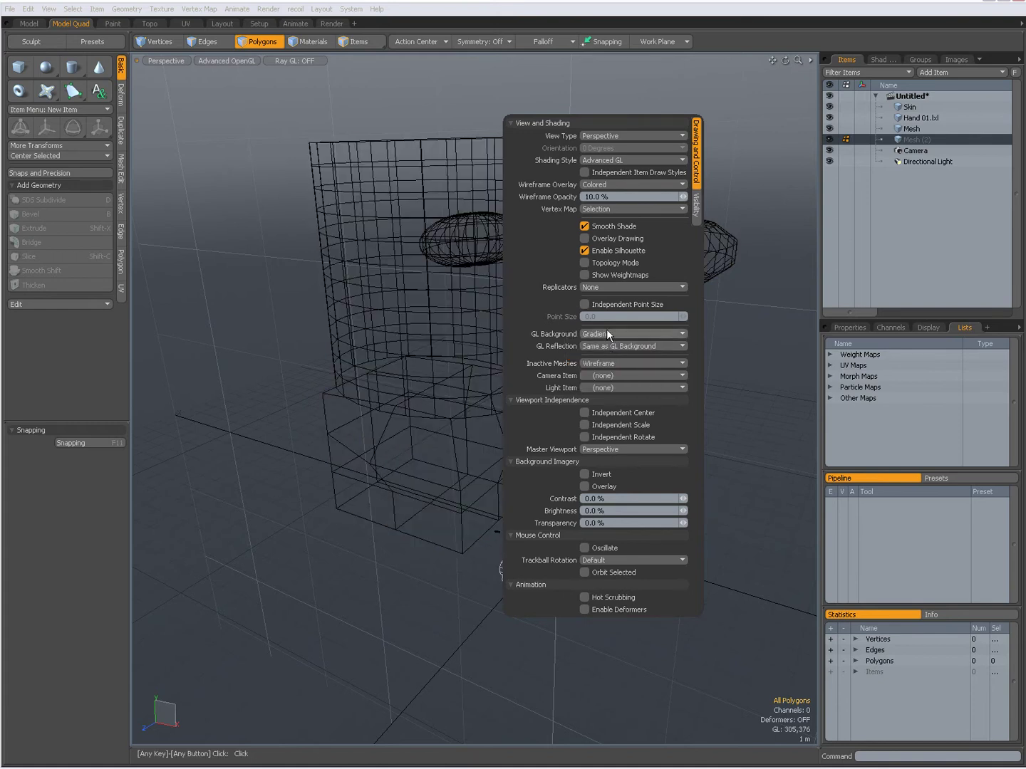
Review the viewport's item, general and selection visibility options and close the viewport settings
click(696, 214)
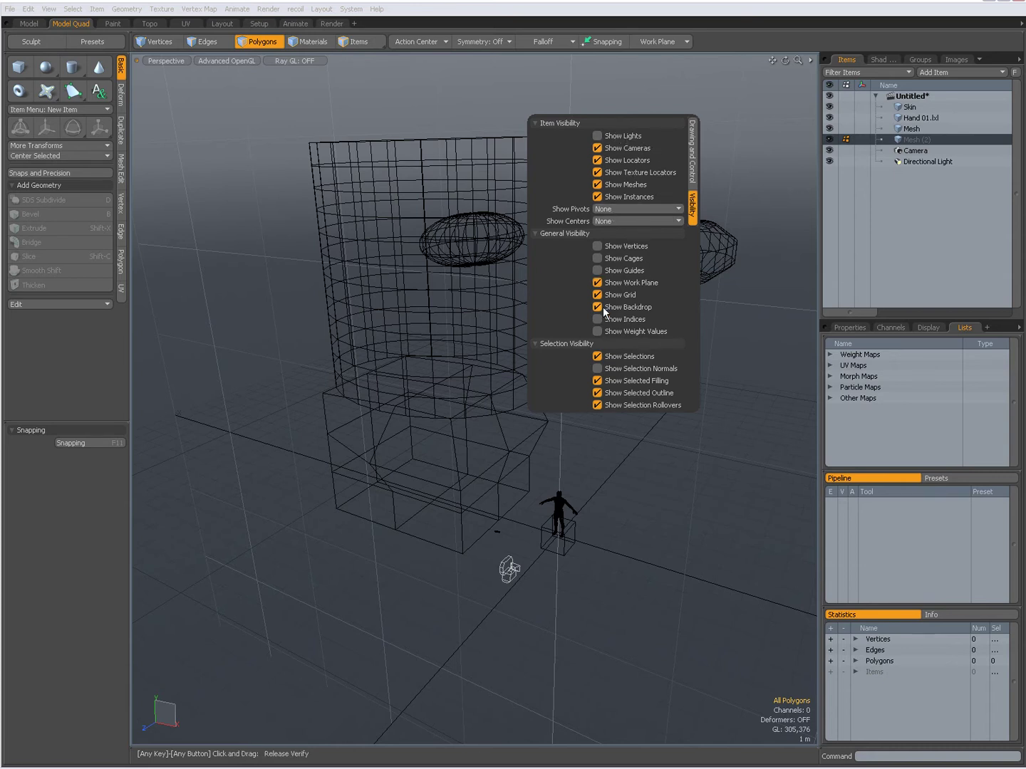
key(o)
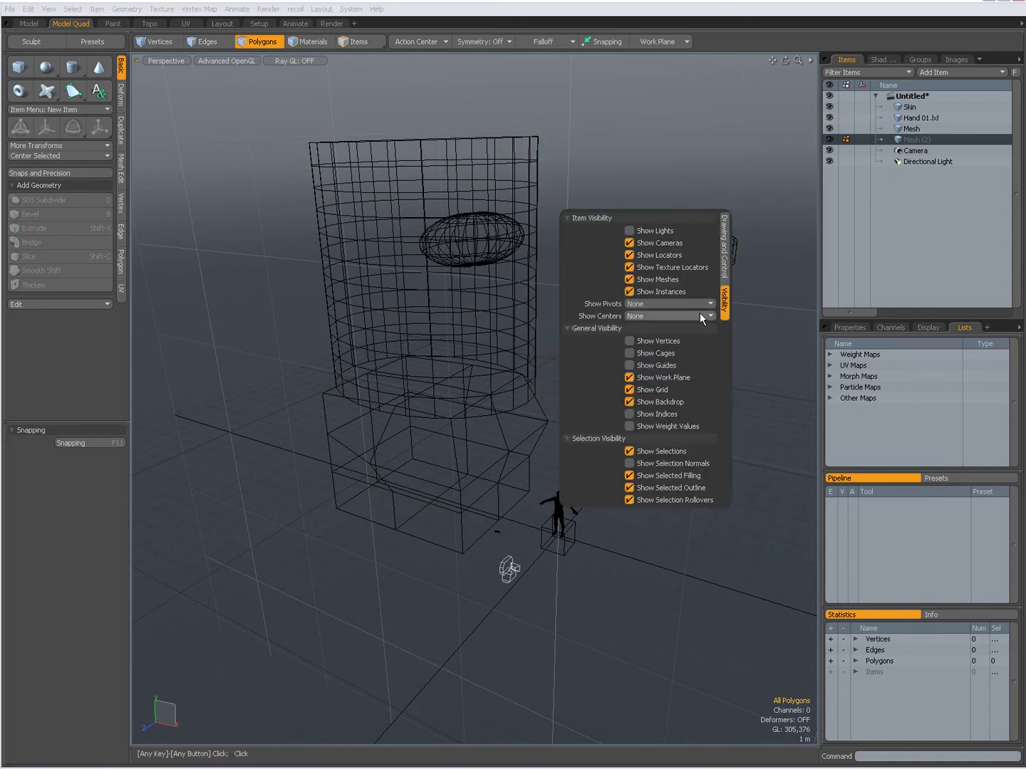
click(724, 242)
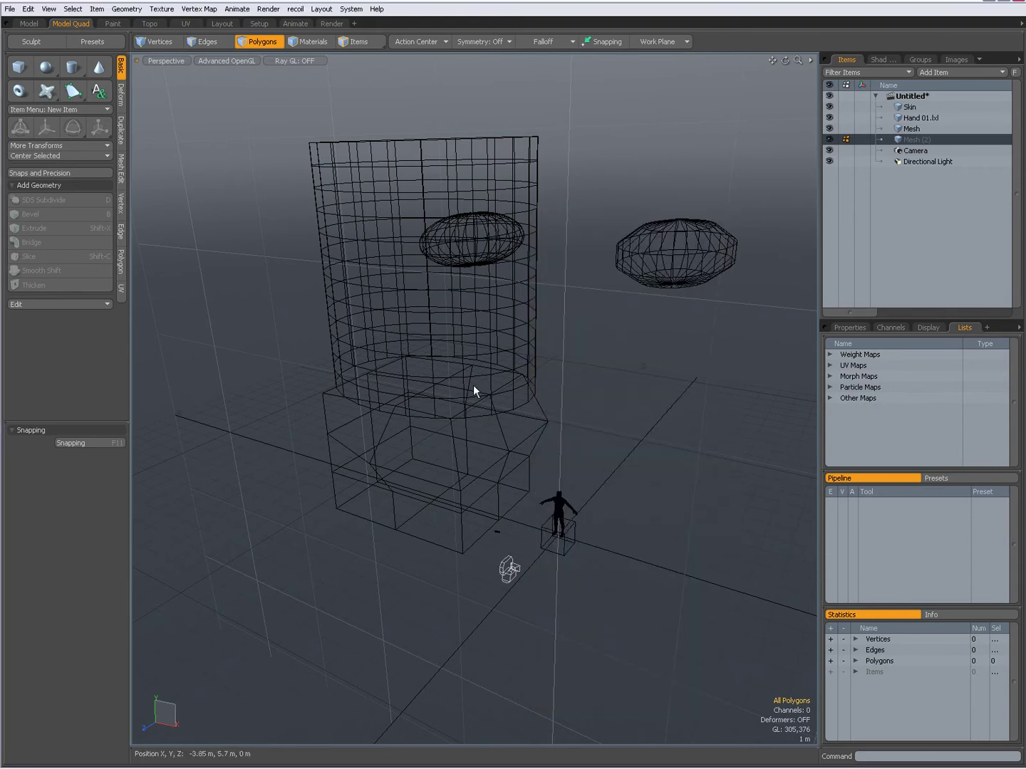
alt+drag(464, 392, 478, 425)
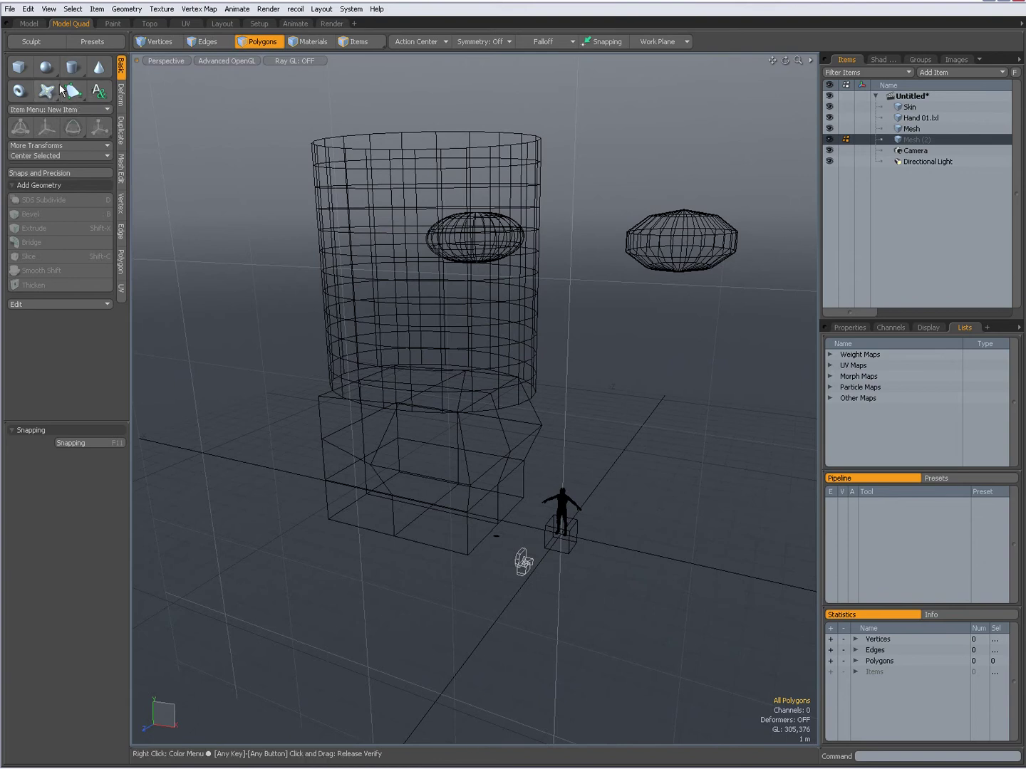
Check the modifier variants of the primitive tools, and activate and drop the Cube Primitive tool
key(ctrl)
key(ctrl)
key(shift)
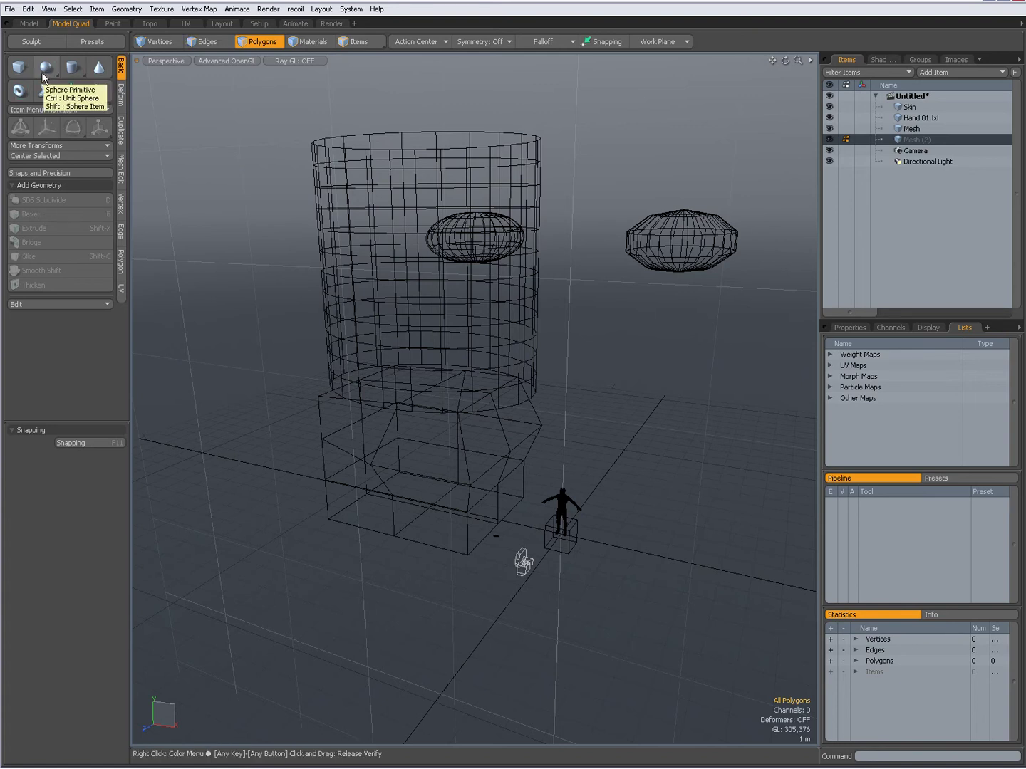
click(20, 66)
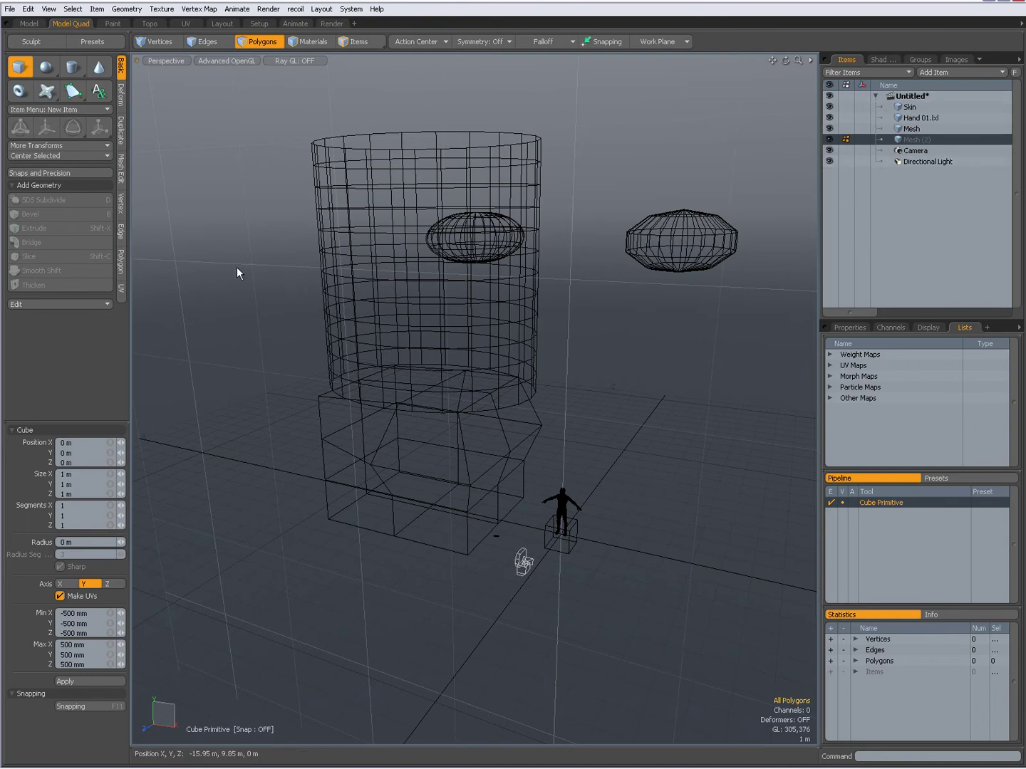
click(20, 68)
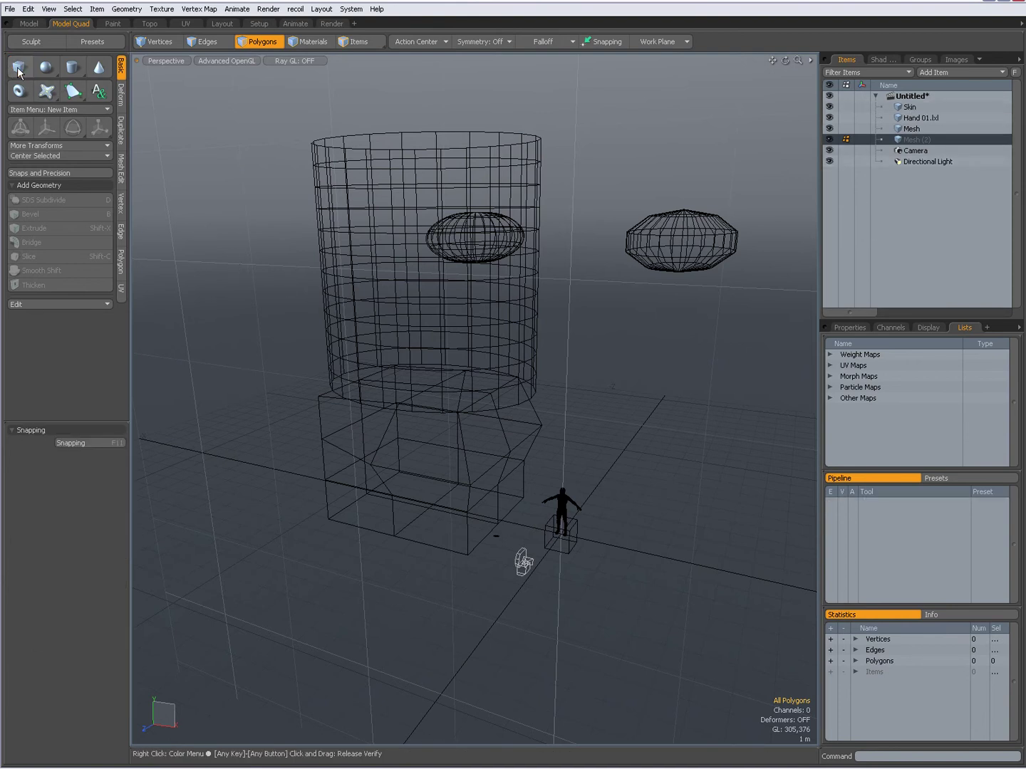
Add a unit cone to the scene as a new mesh item
key(shift)
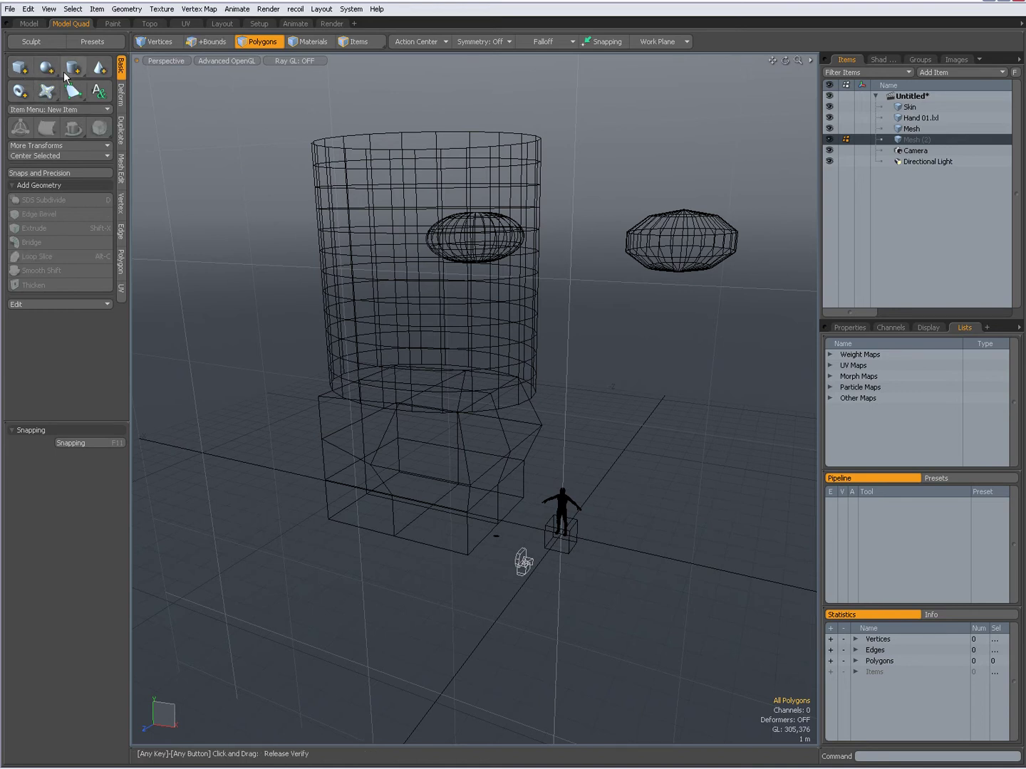
ctrl+click(100, 68)
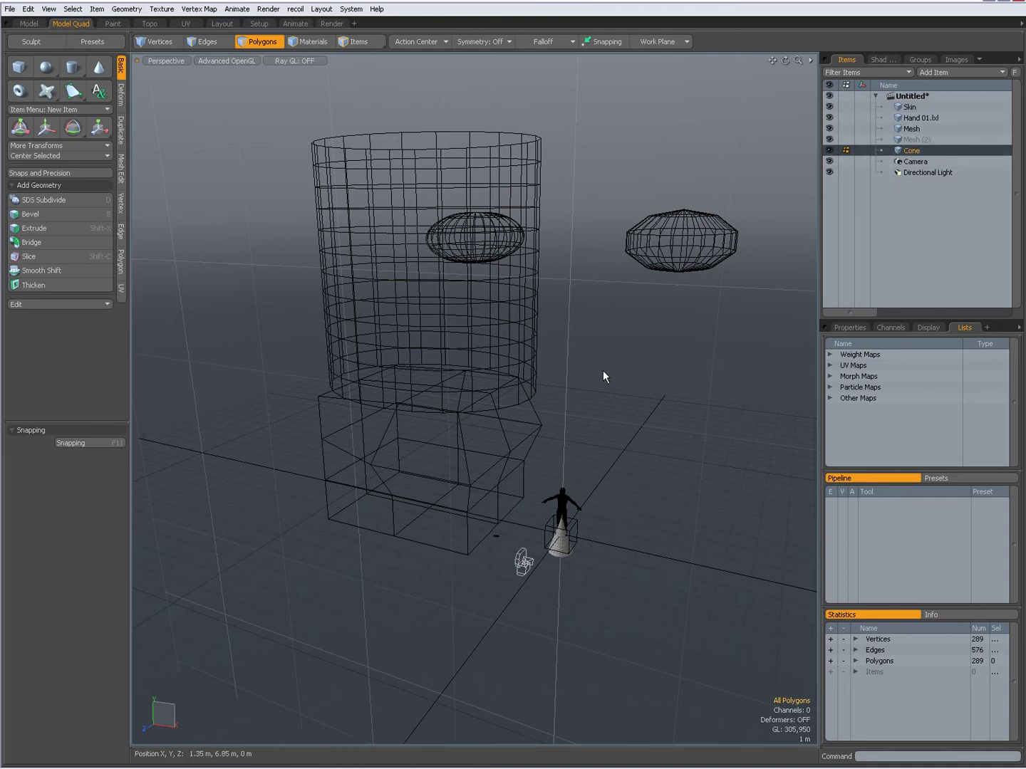
key(alt+Tab)
key(Tab)
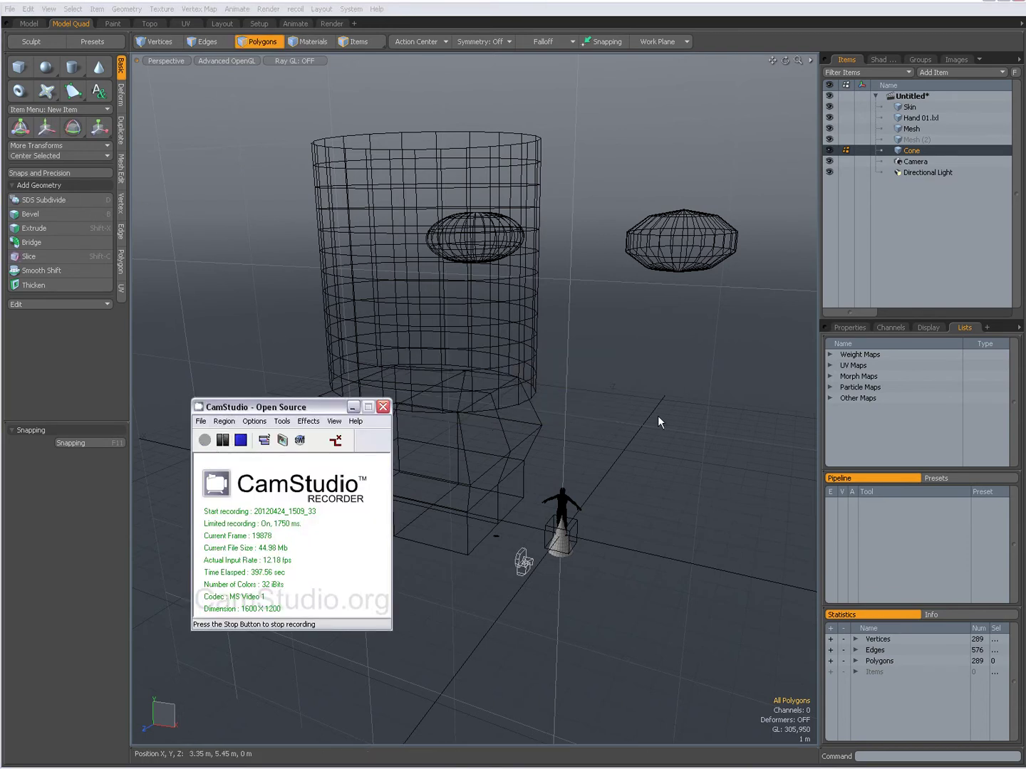
key(alt+Tab)
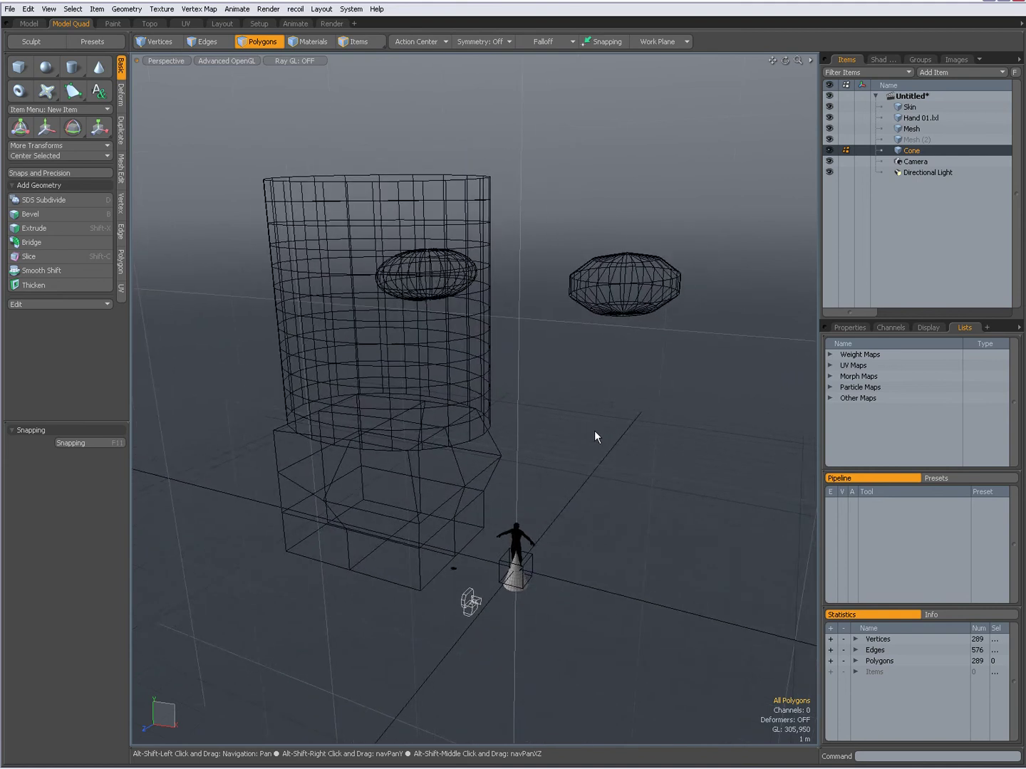
alt+shift+drag(595, 436, 587, 419)
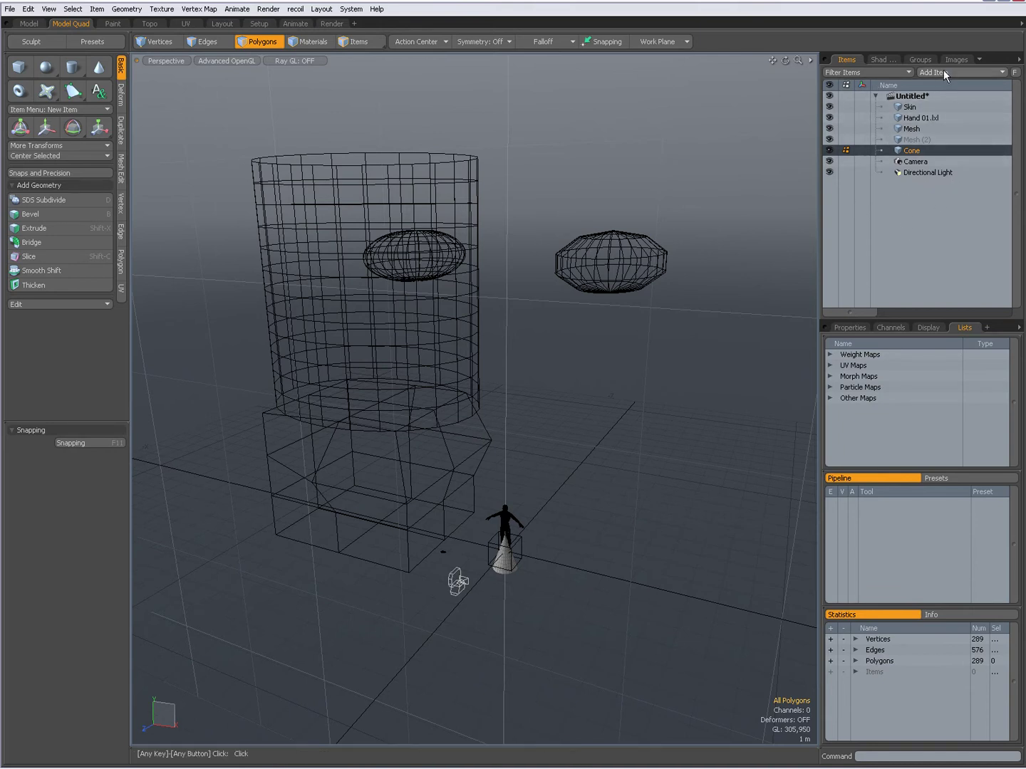
Check the item types offered by the item list's filter and leave the filter as it is
click(879, 72)
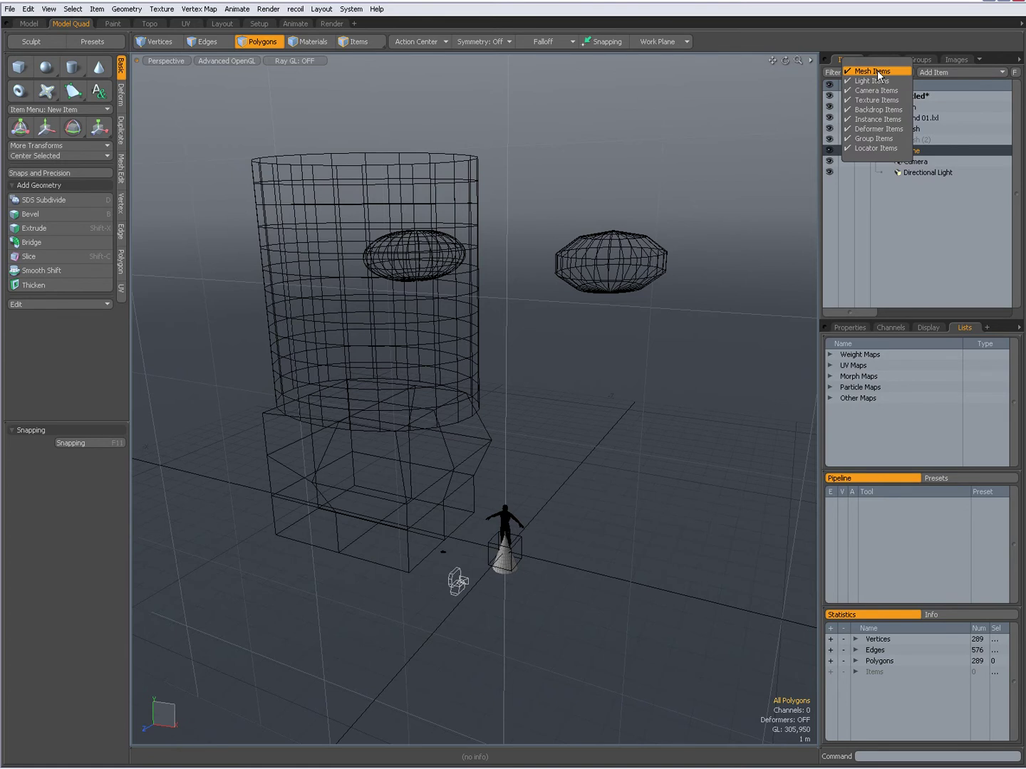
click(887, 33)
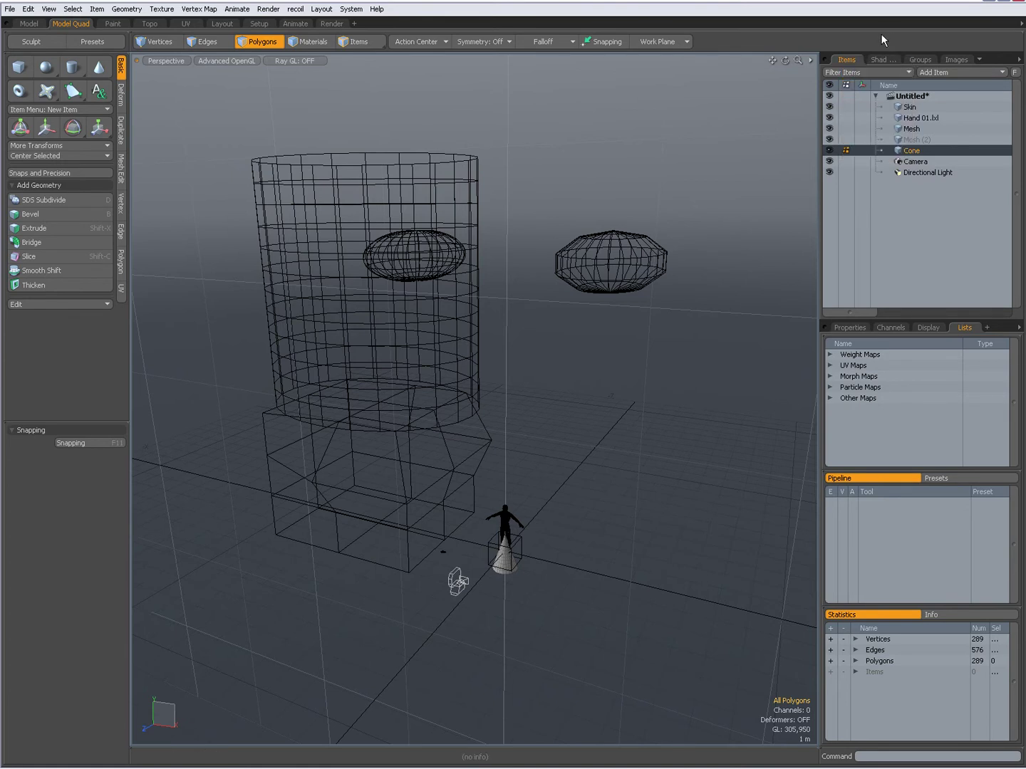
click(860, 71)
click(881, 30)
Show the shader tree and expand the Render, Hand 01.lxl, Skin and Directional Light entries to examine their contents
click(878, 61)
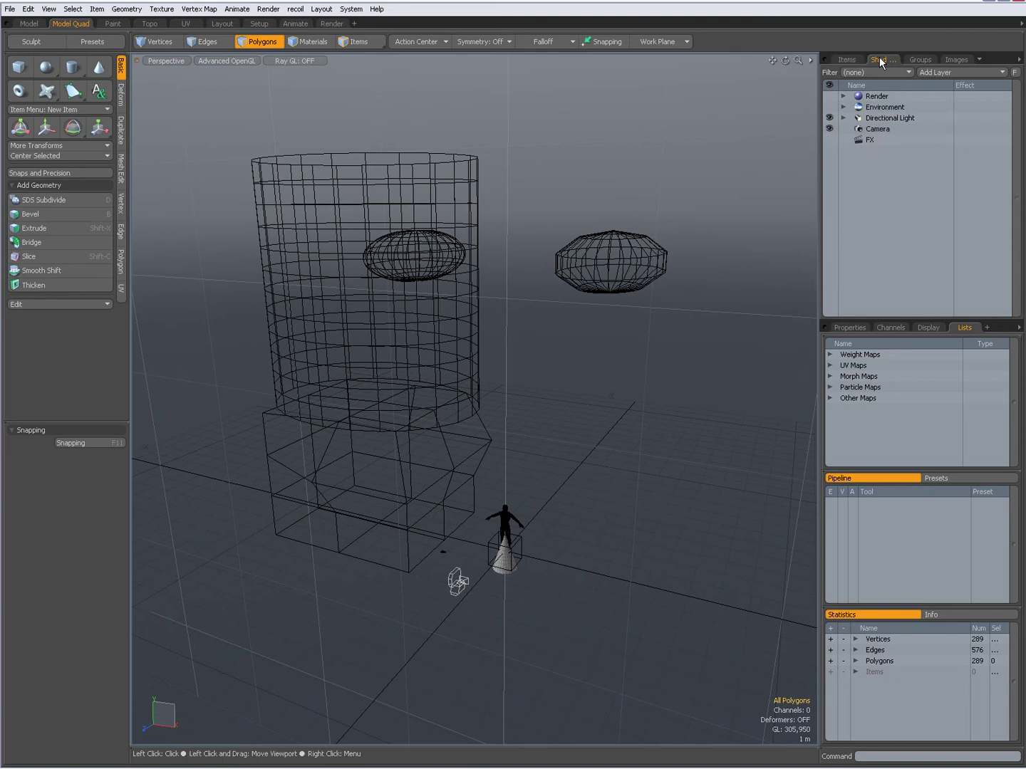
click(843, 96)
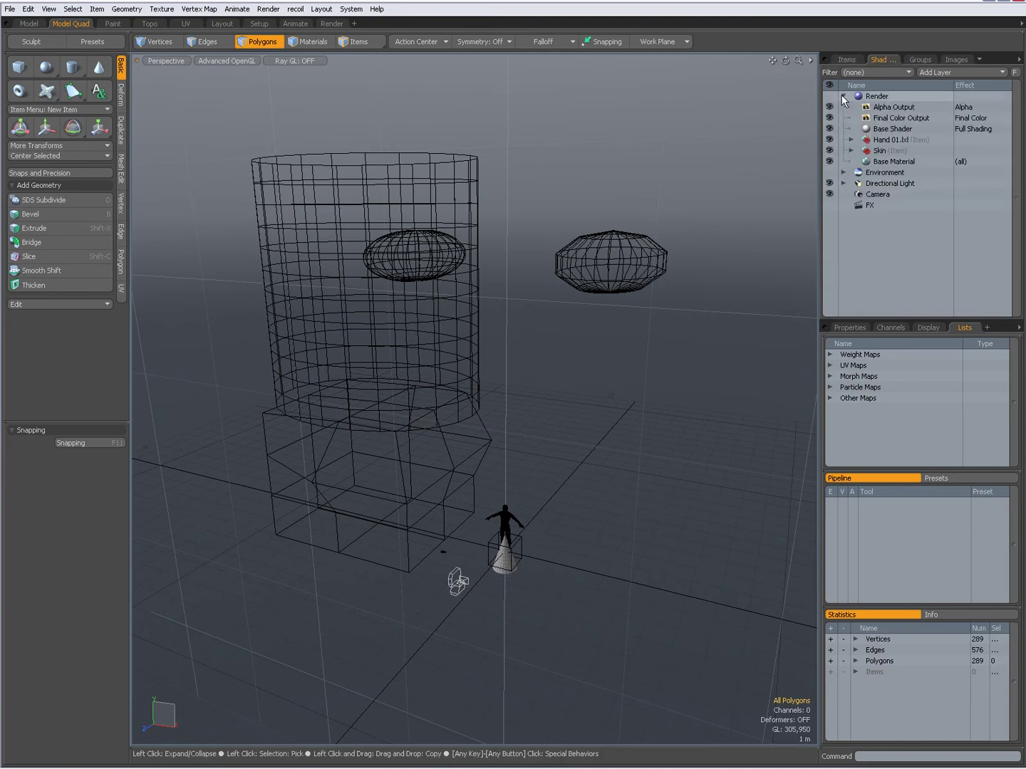
click(850, 139)
click(850, 171)
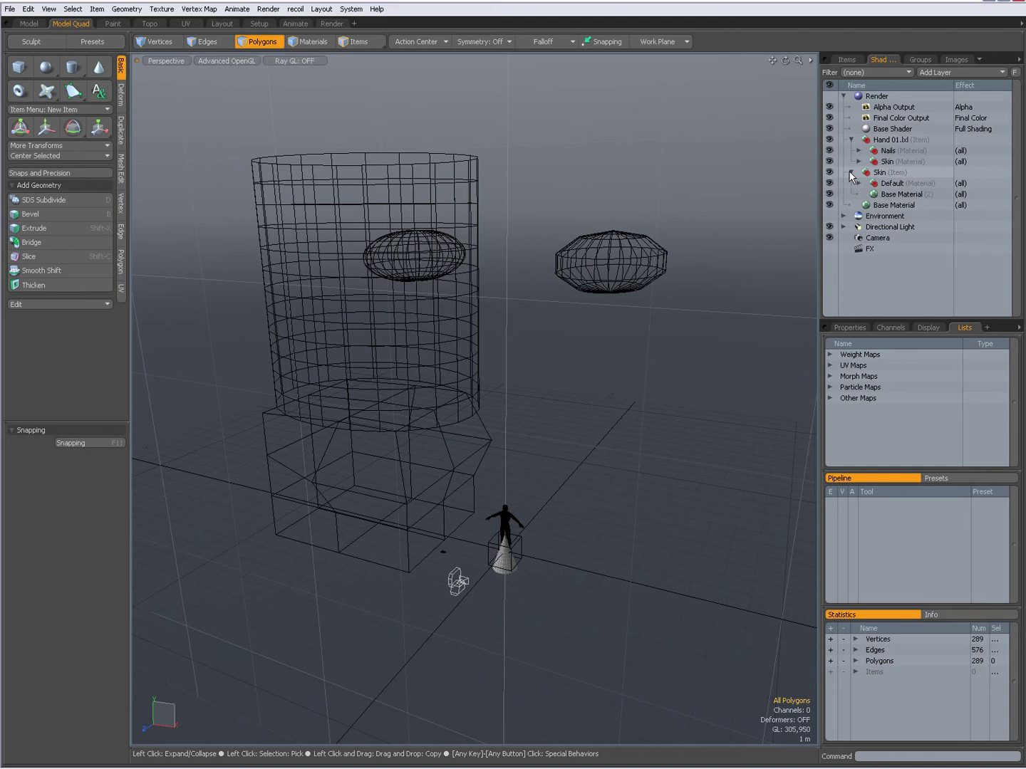
click(843, 226)
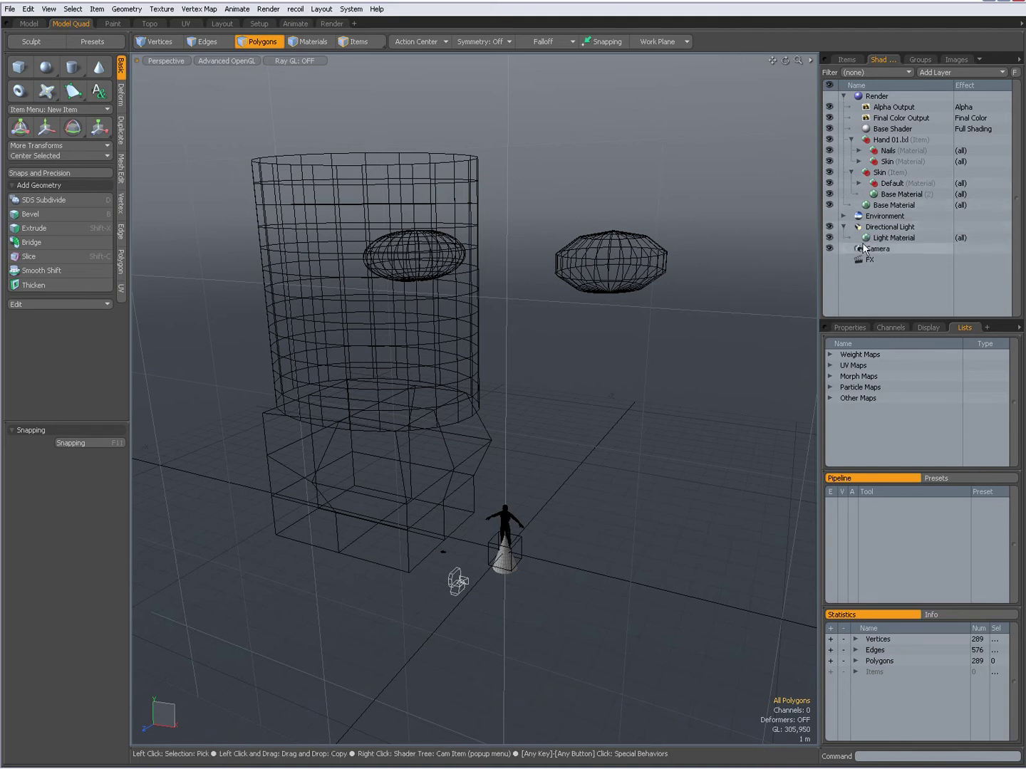
Select the Camera in the shader tree, view the selected items' properties, and remove the Camera from the selection
click(866, 249)
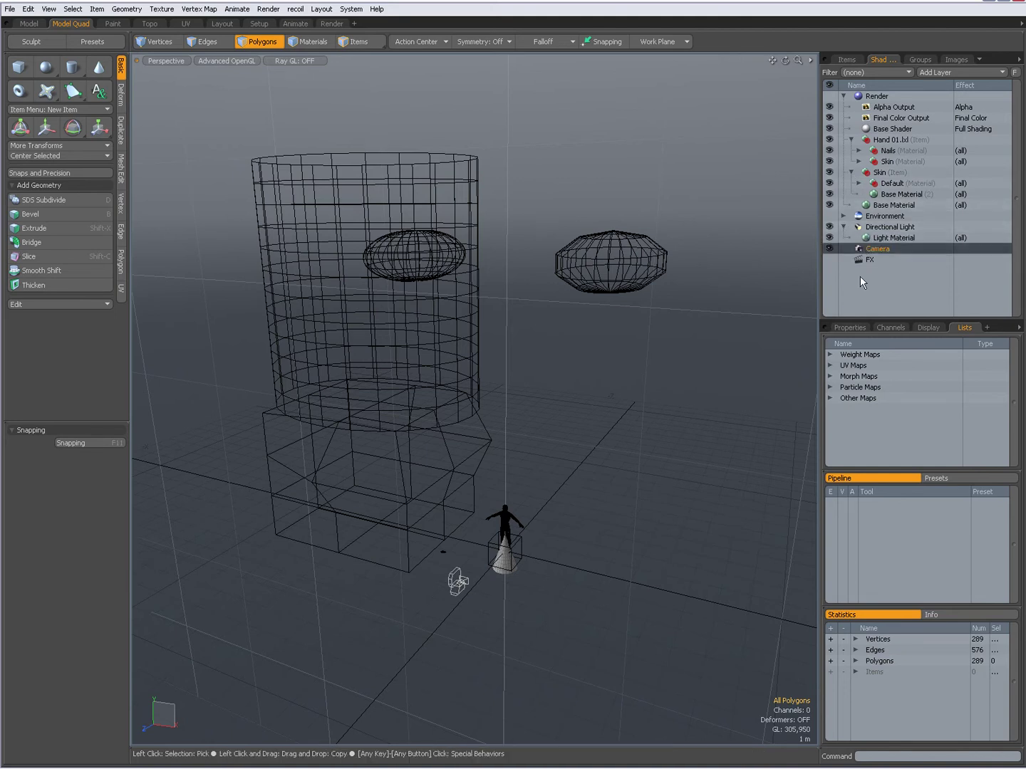
click(850, 328)
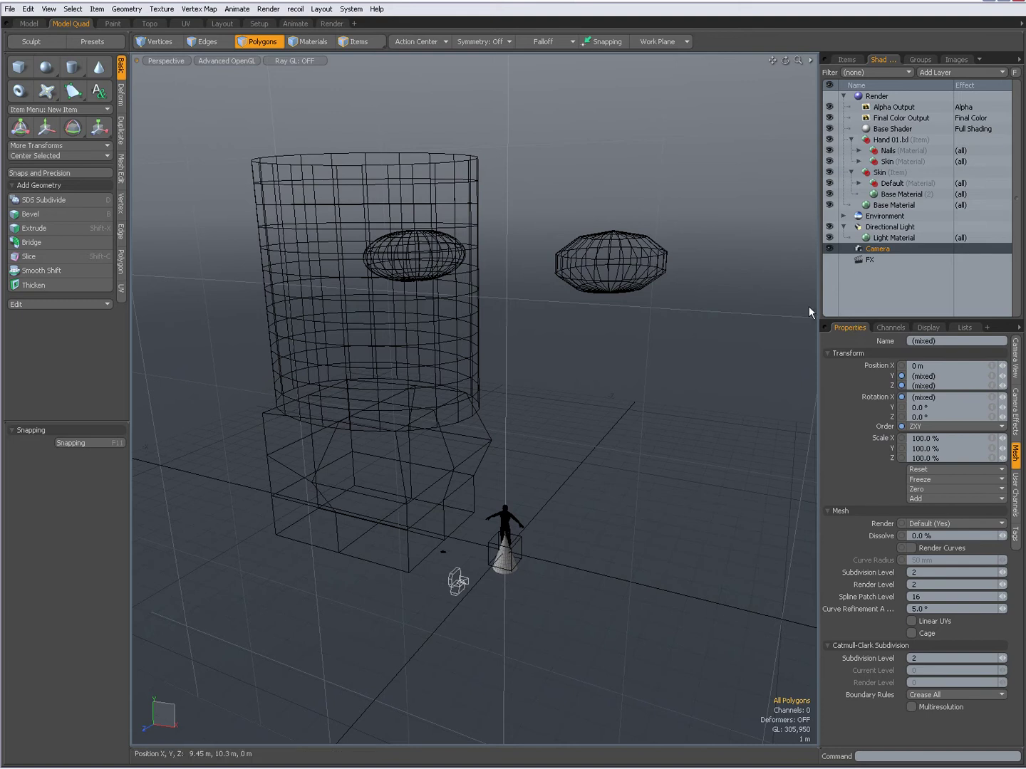
key(ctrl)
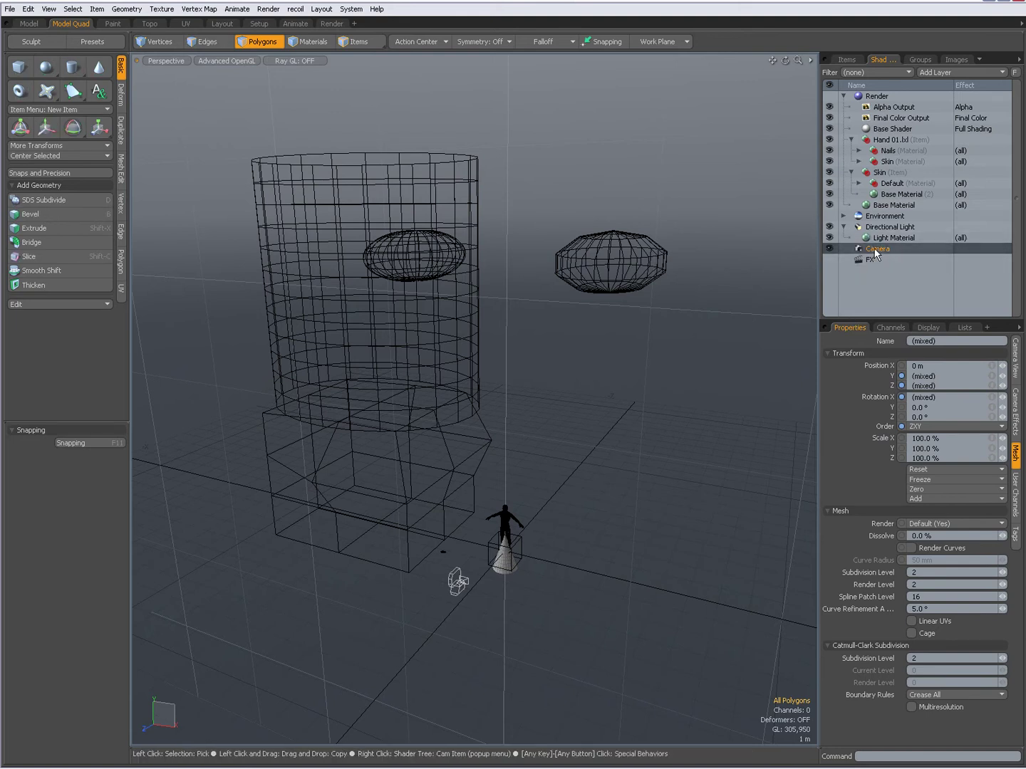
ctrl+click(879, 247)
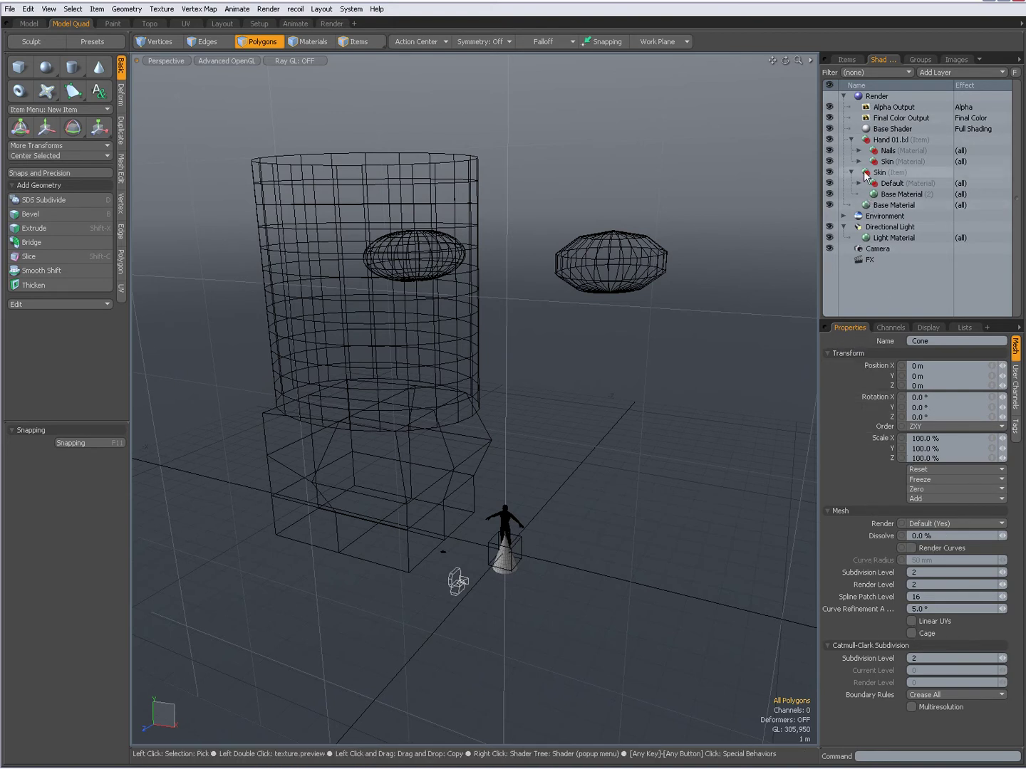
Select Mesh (2) in the item list instead of the Cone, and view its channel list and properties
click(844, 59)
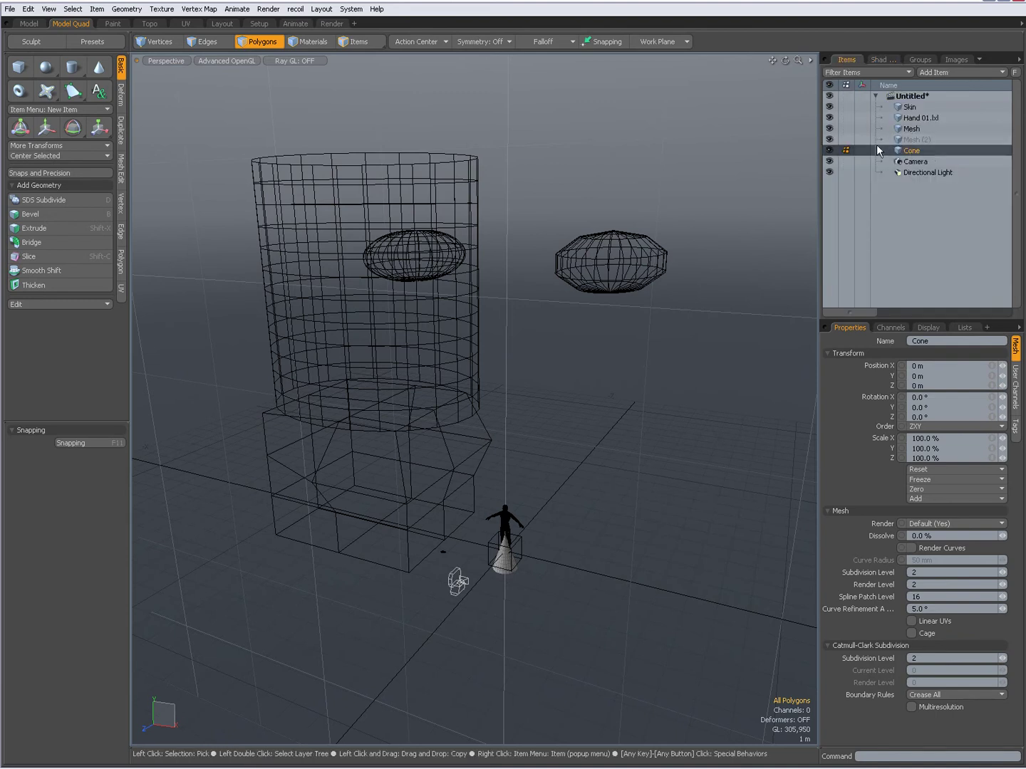
ctrl+click(906, 152)
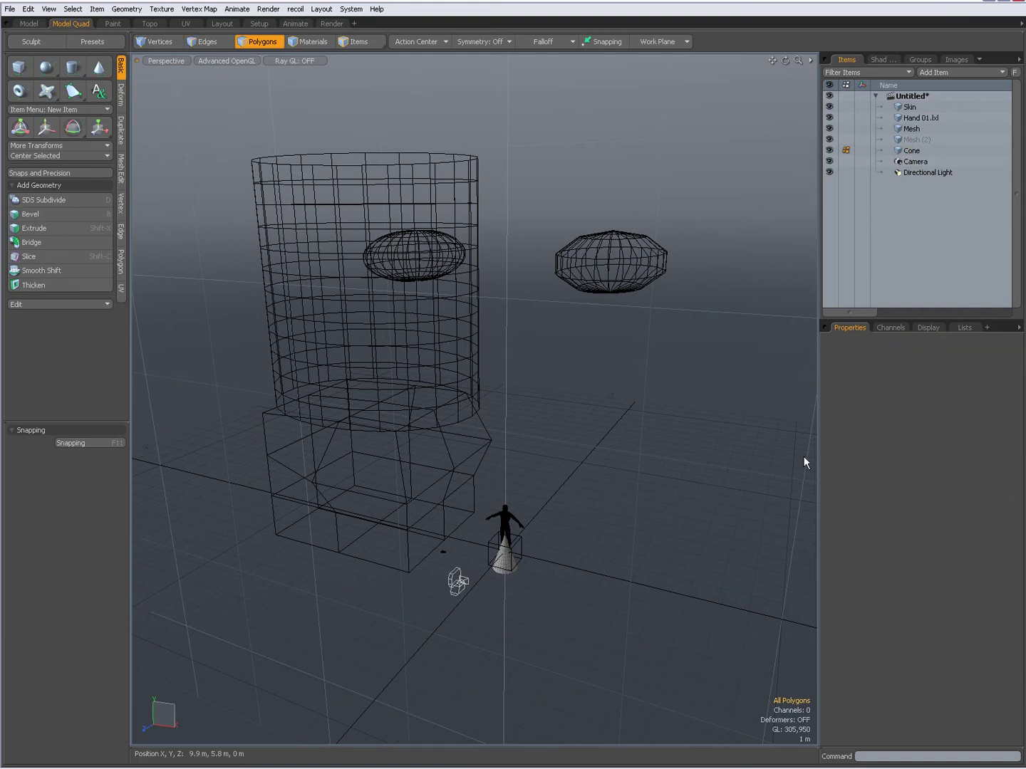
click(908, 140)
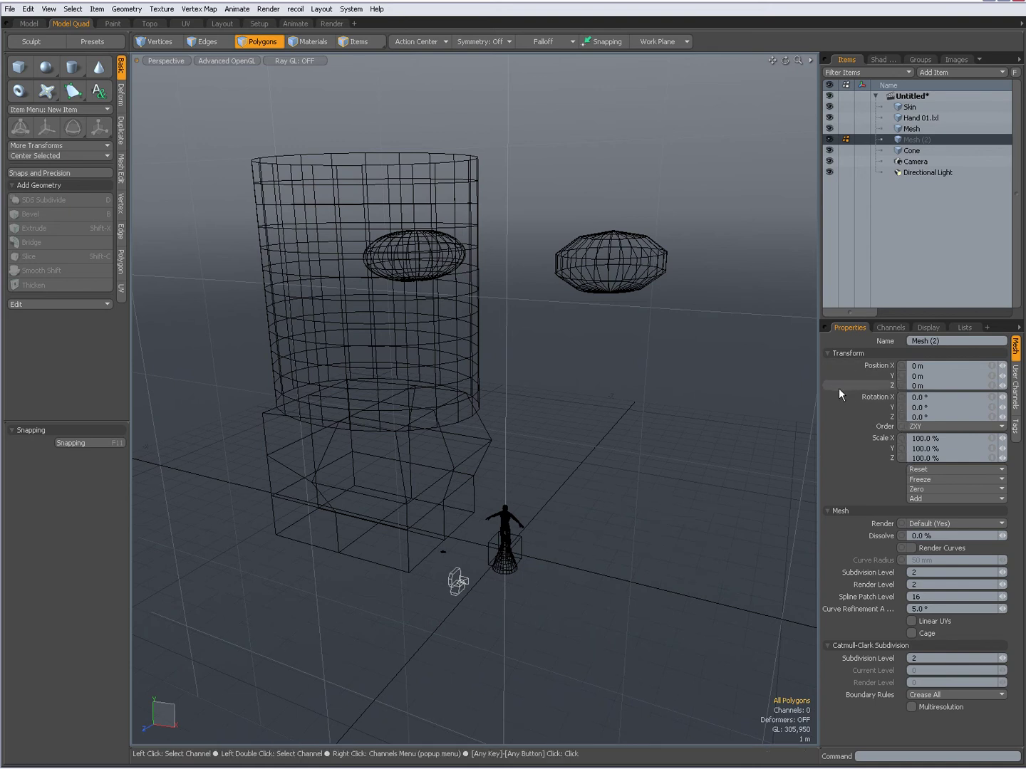
click(882, 326)
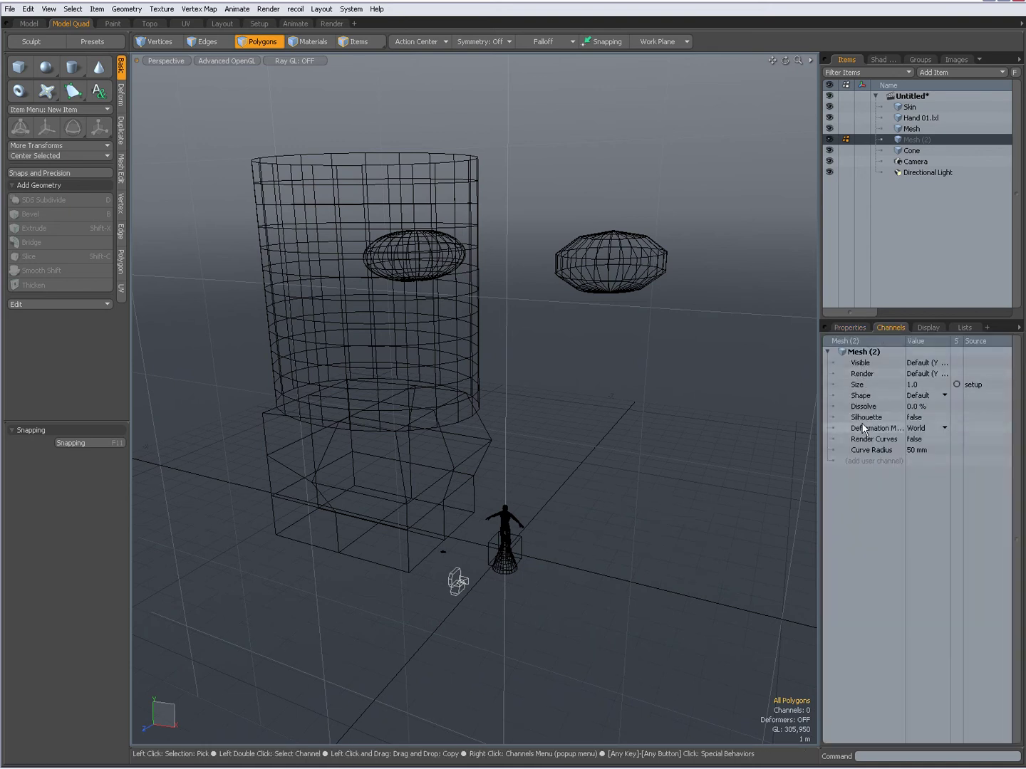
click(851, 328)
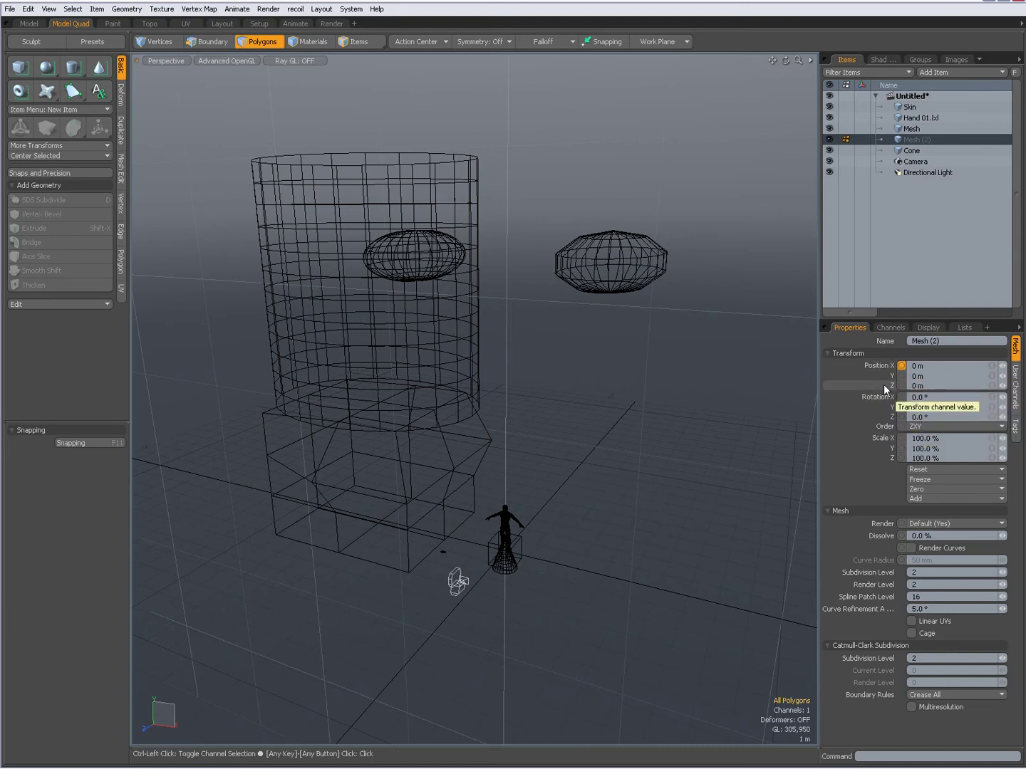
Add Mesh (2)'s Position Z, Rotation Z and Scale Z channels to the selected Position X channel
ctrl+click(883, 385)
ctrl+click(888, 416)
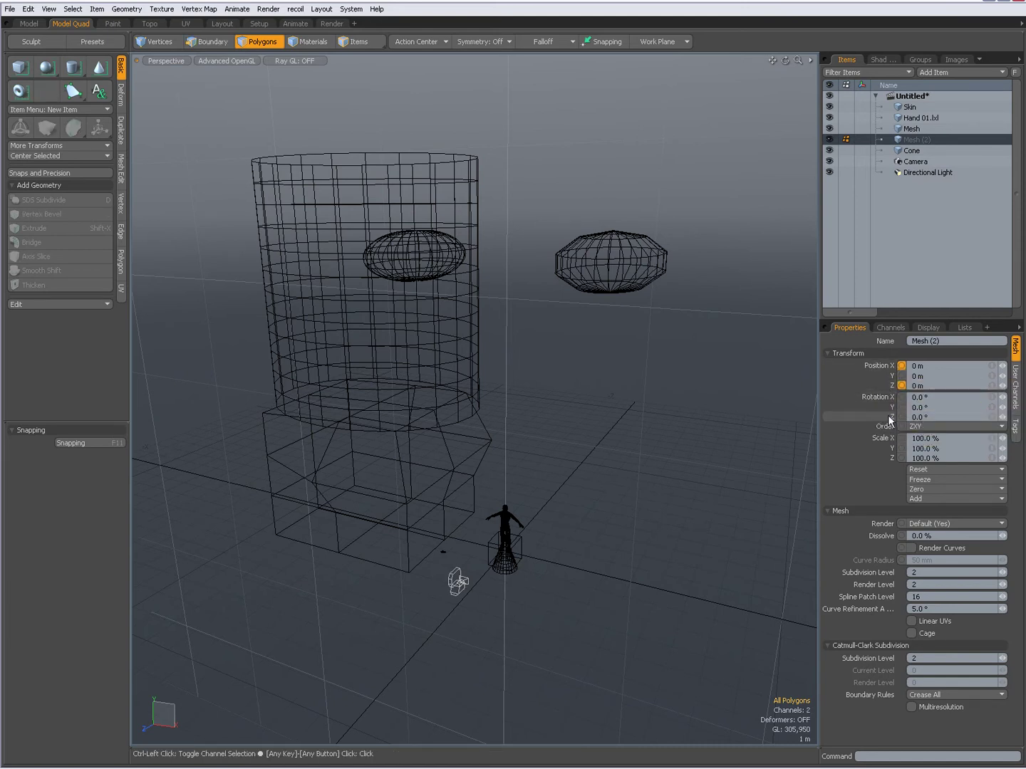
ctrl+click(885, 456)
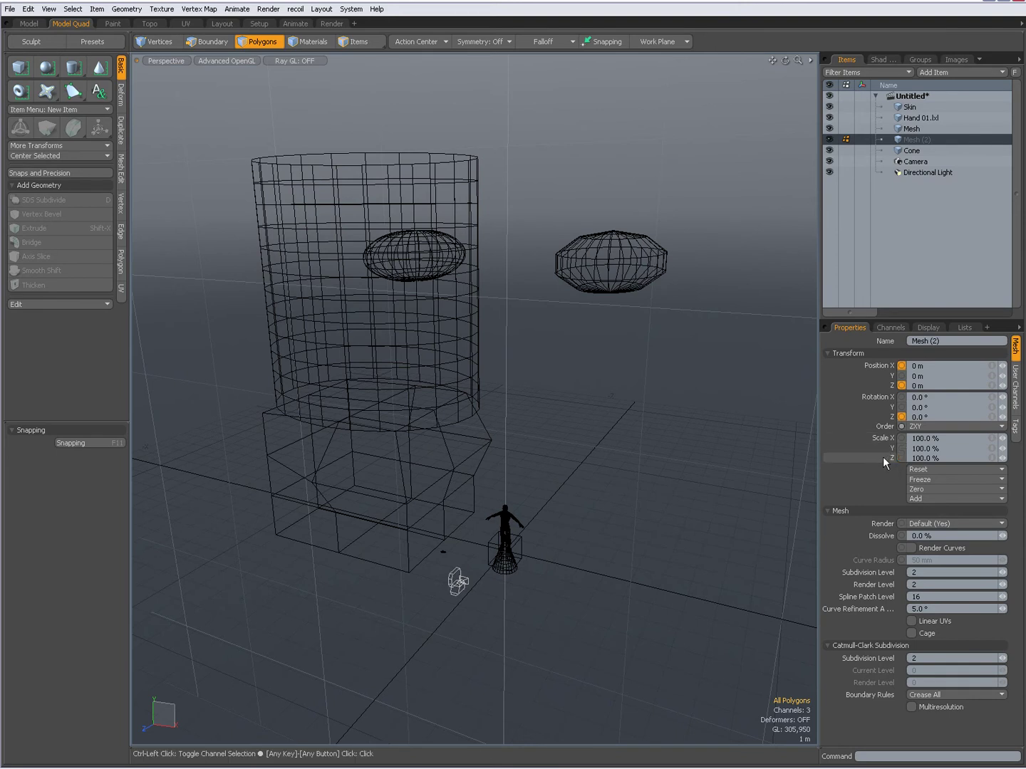
Select Mesh (2)'s channel range from Position X to Scale Z and check the commands available for these channels
click(879, 365)
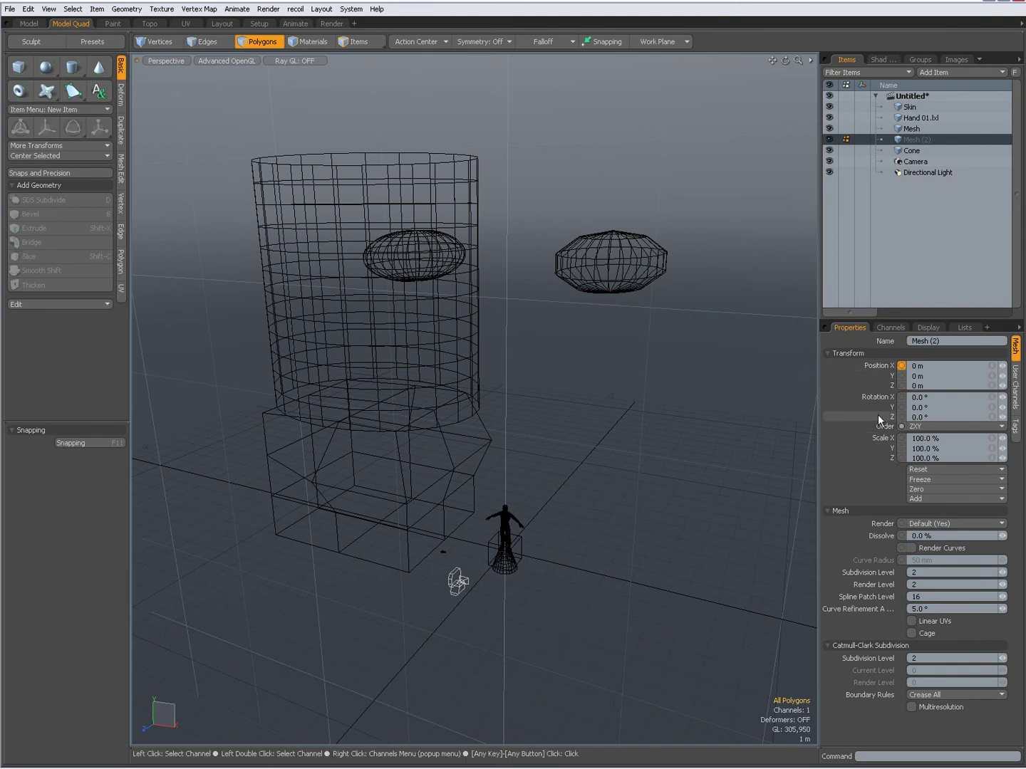
shift+click(887, 456)
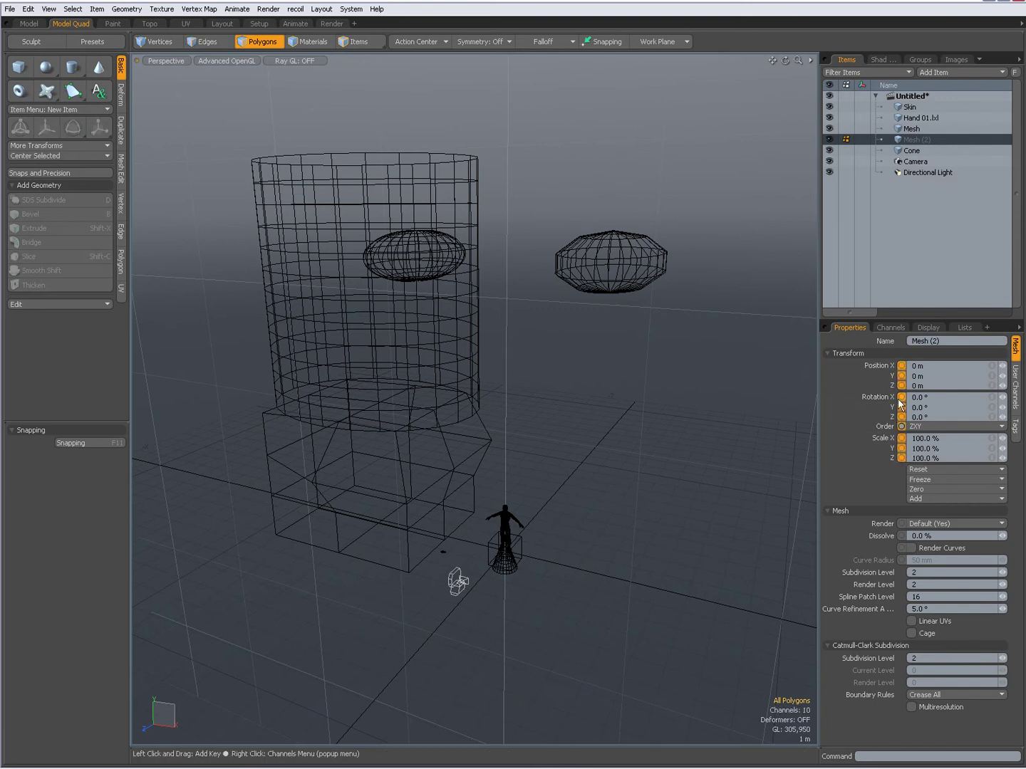
right_click(901, 400)
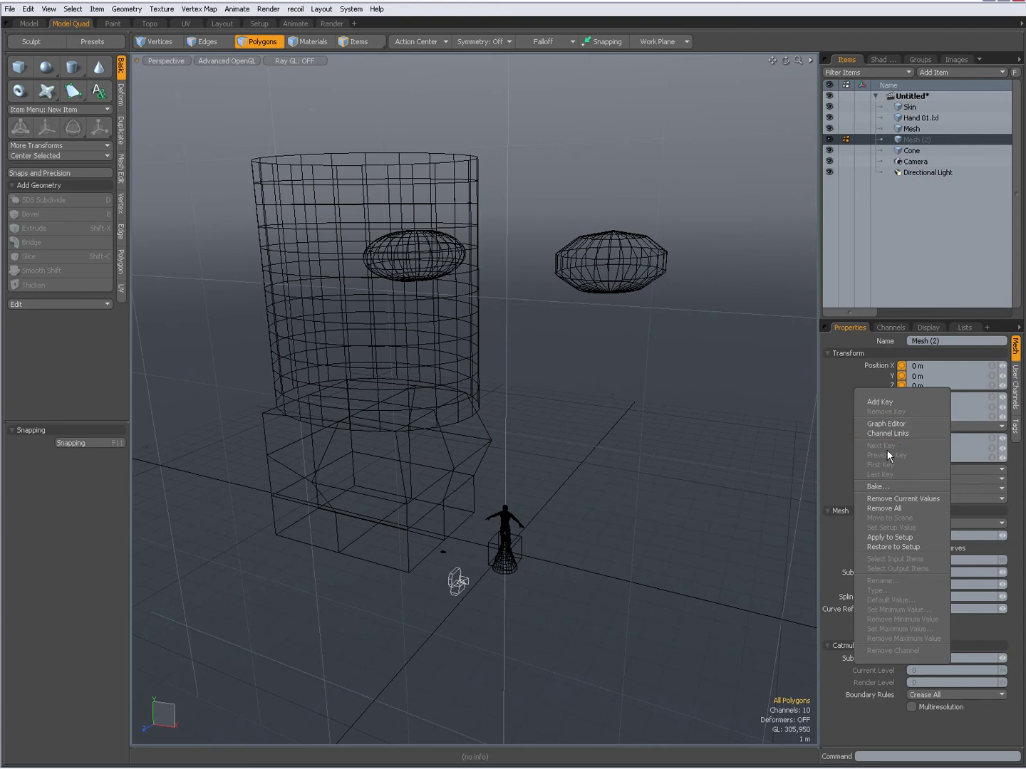
click(734, 399)
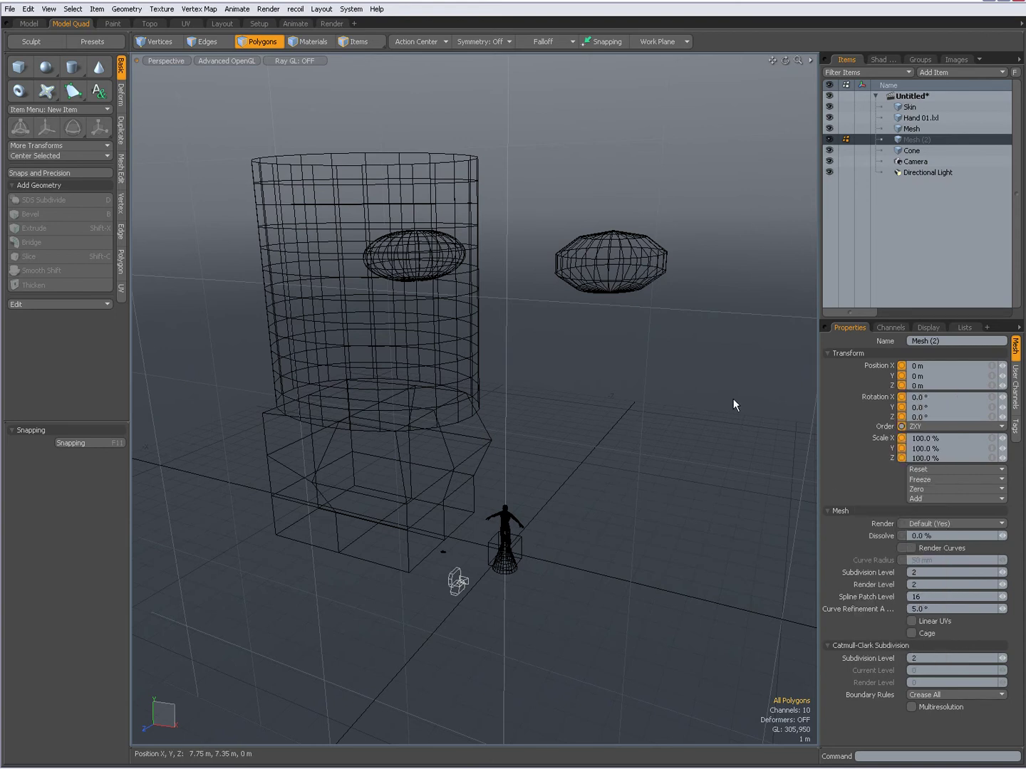
Toggle the Position Y and Rotation Y channels out of the channel selection and back into it
ctrl+click(862, 374)
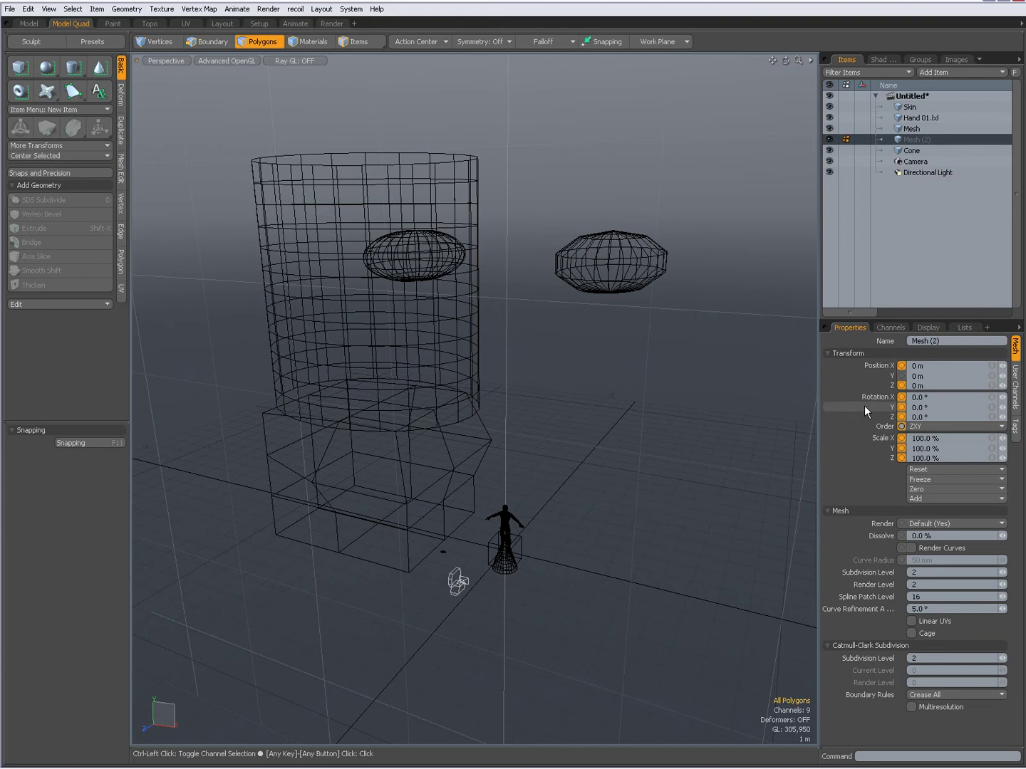
ctrl+click(864, 406)
ctrl+click(859, 406)
ctrl+click(871, 375)
Select the channel range from Position X to Rotation Y, and deselect these channels again
click(879, 367)
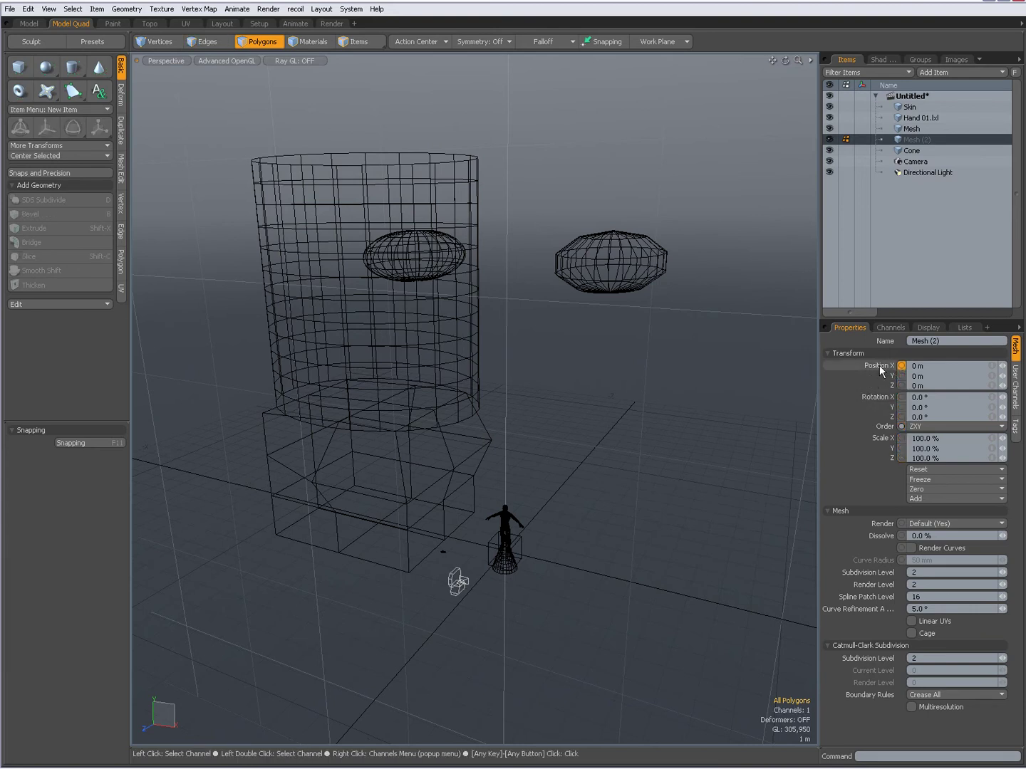
shift+click(876, 408)
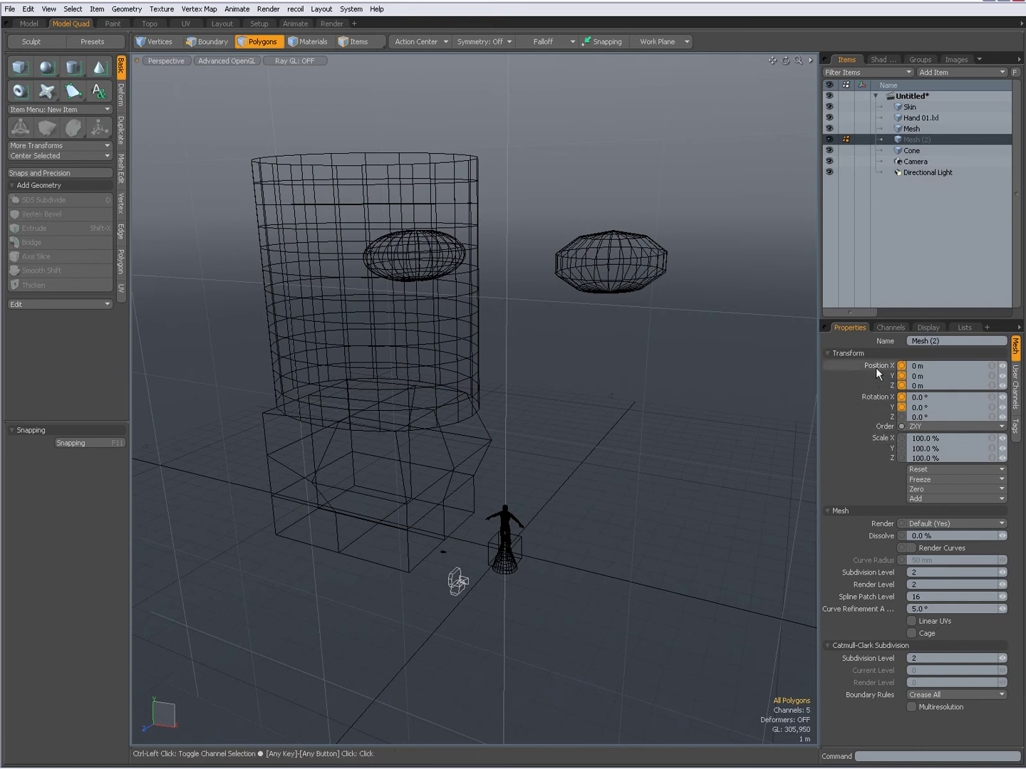
ctrl+drag(876, 367, 880, 406)
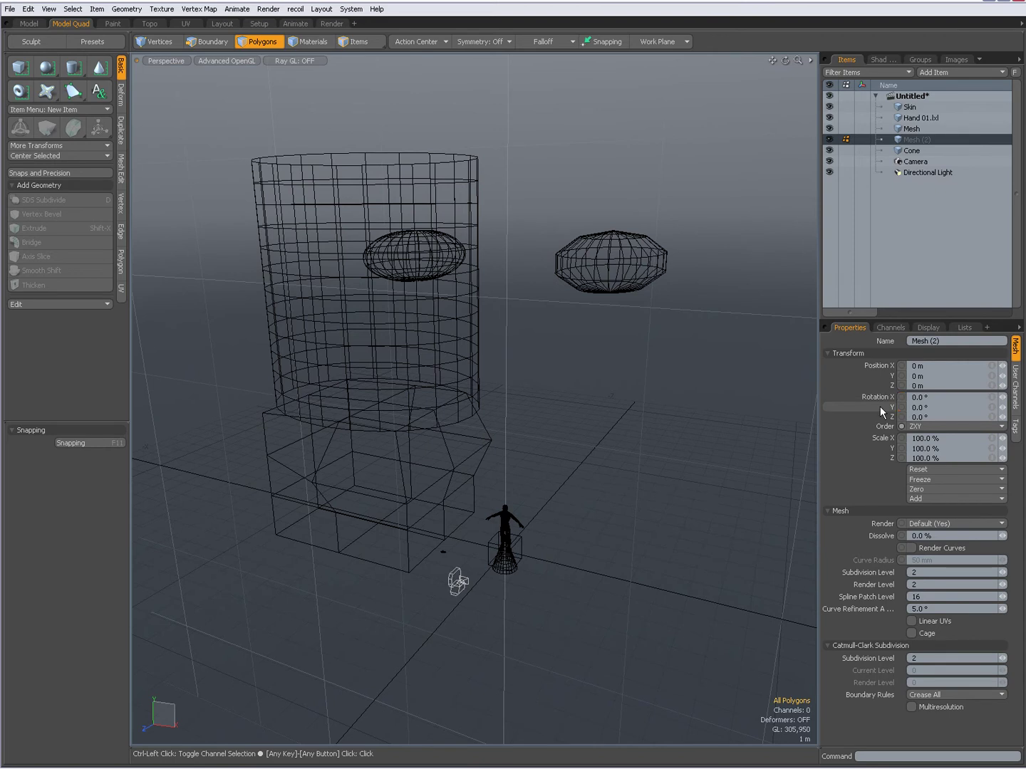
Review Mesh (2)'s user channels, tags, full channel list and 3D item display options
click(1019, 397)
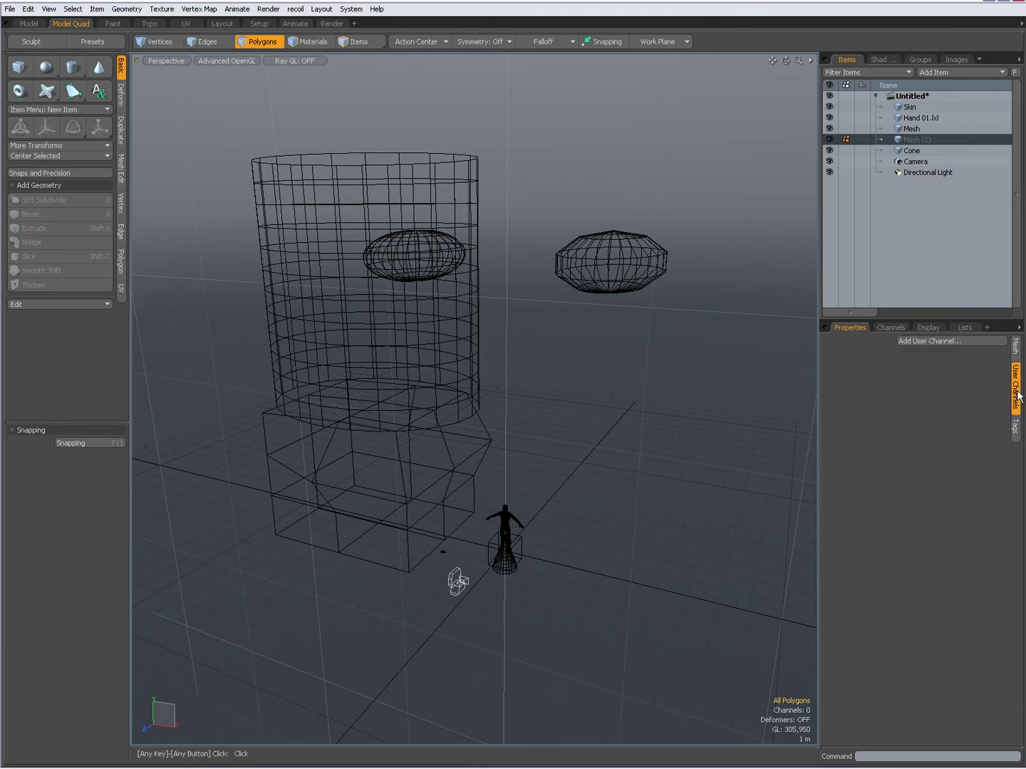
click(1016, 431)
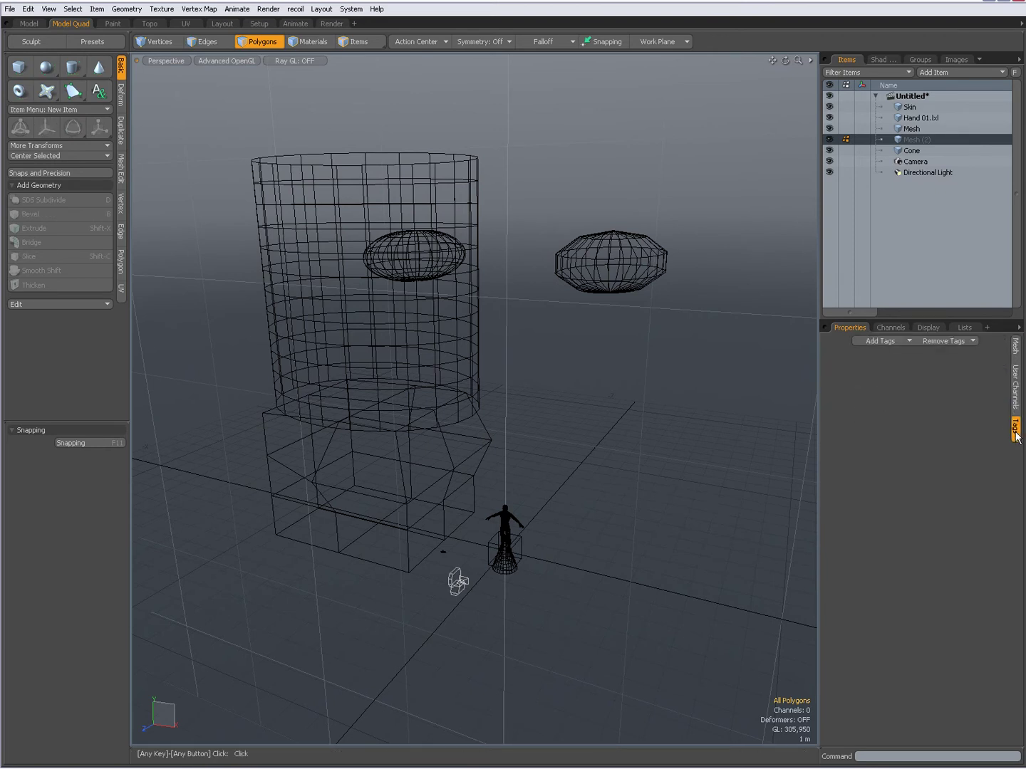
click(892, 327)
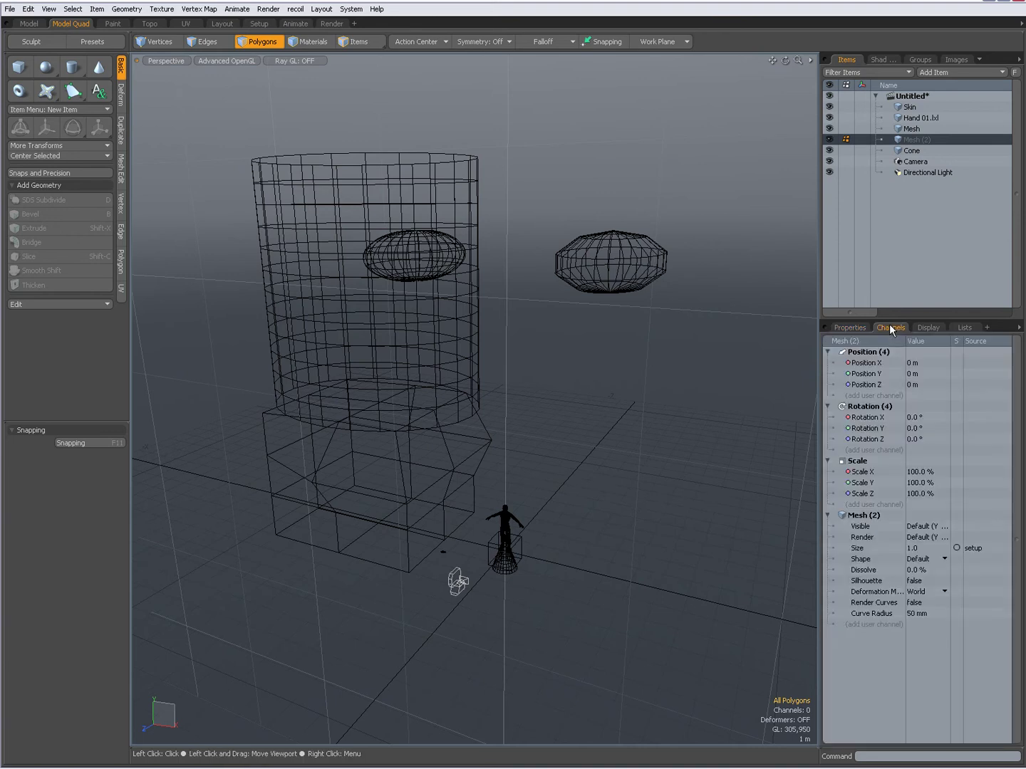
click(927, 327)
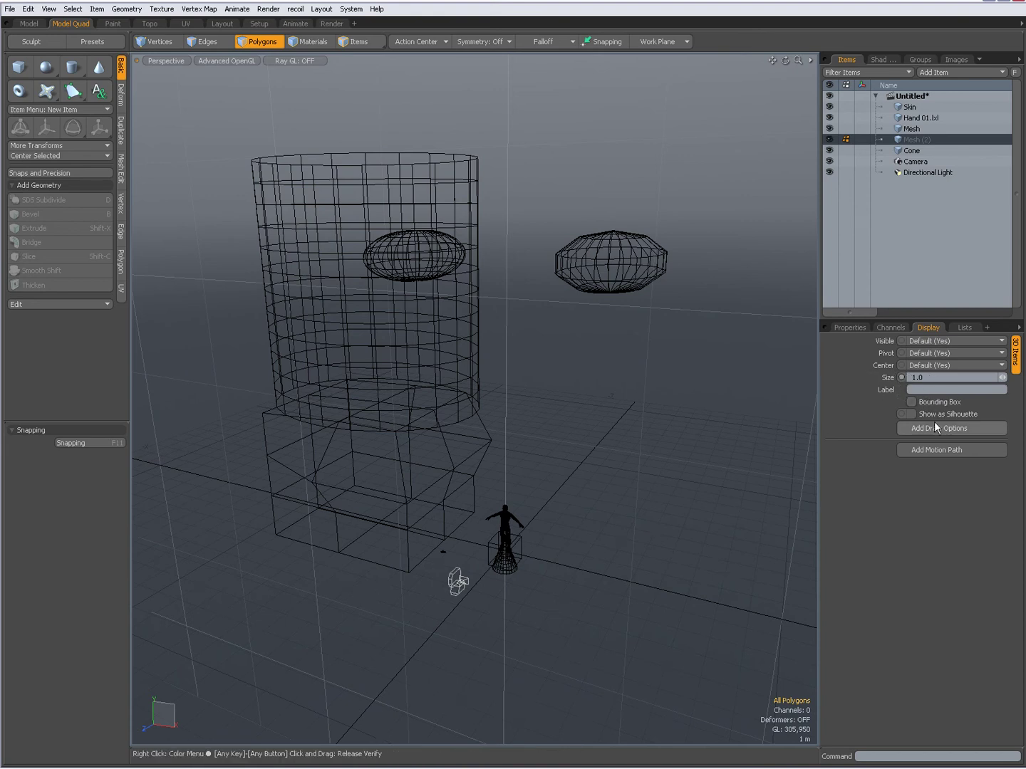
Show the vertex map lists, and expand and collapse the Weight Maps entry
click(964, 326)
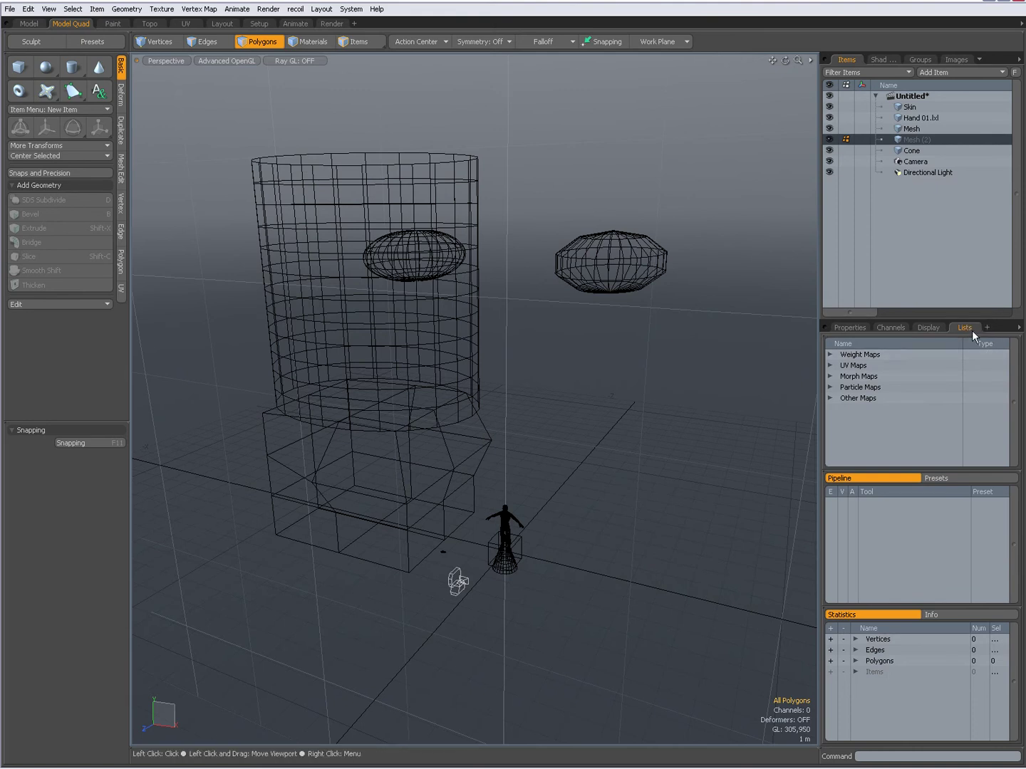
click(829, 354)
click(830, 353)
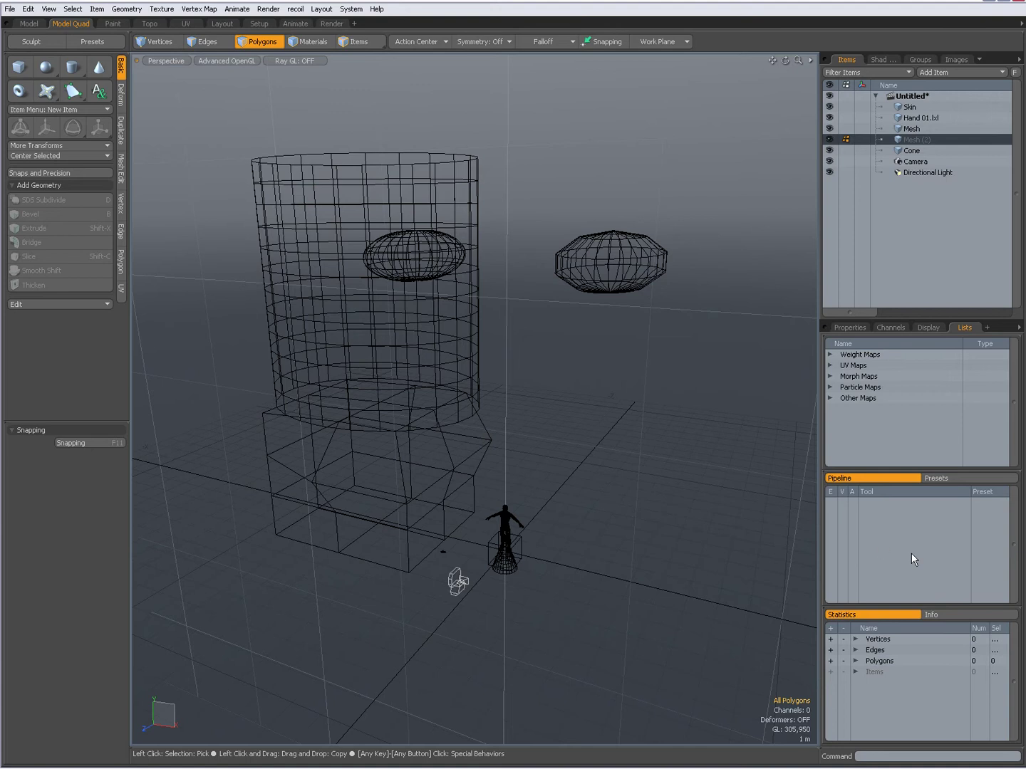
Set the action center to Element and draw a linear falloff from about X 6.5 m, Y 2.45 m to X -8.2 m, Y 1.95 m
click(410, 43)
click(396, 83)
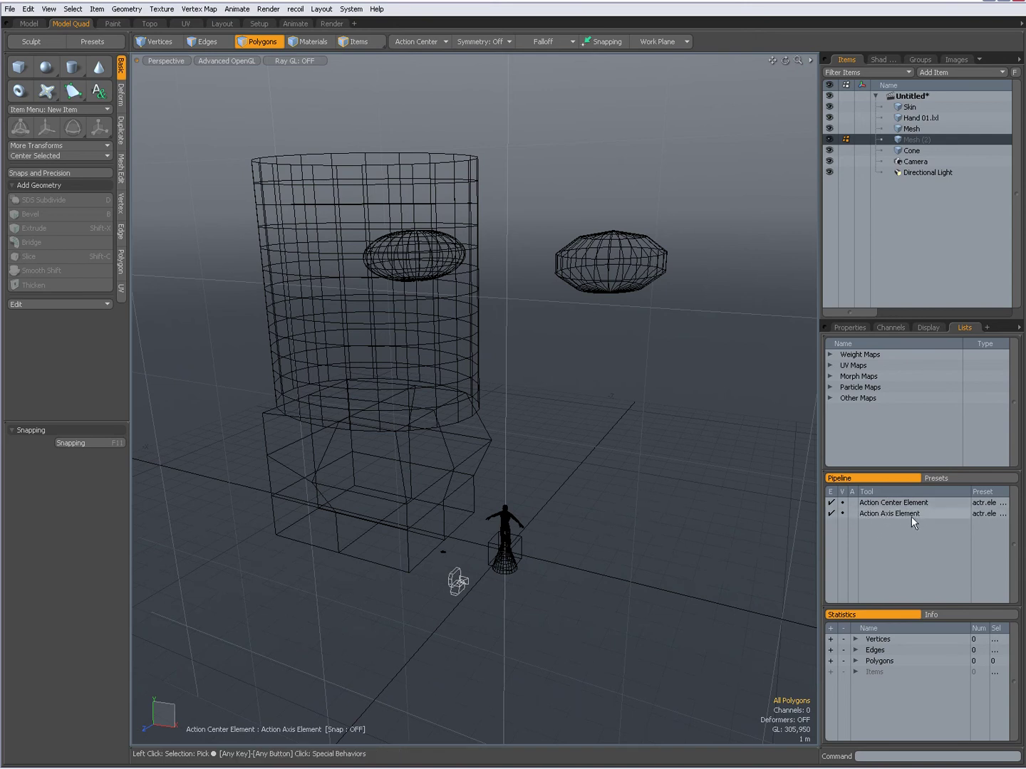
click(539, 41)
click(530, 48)
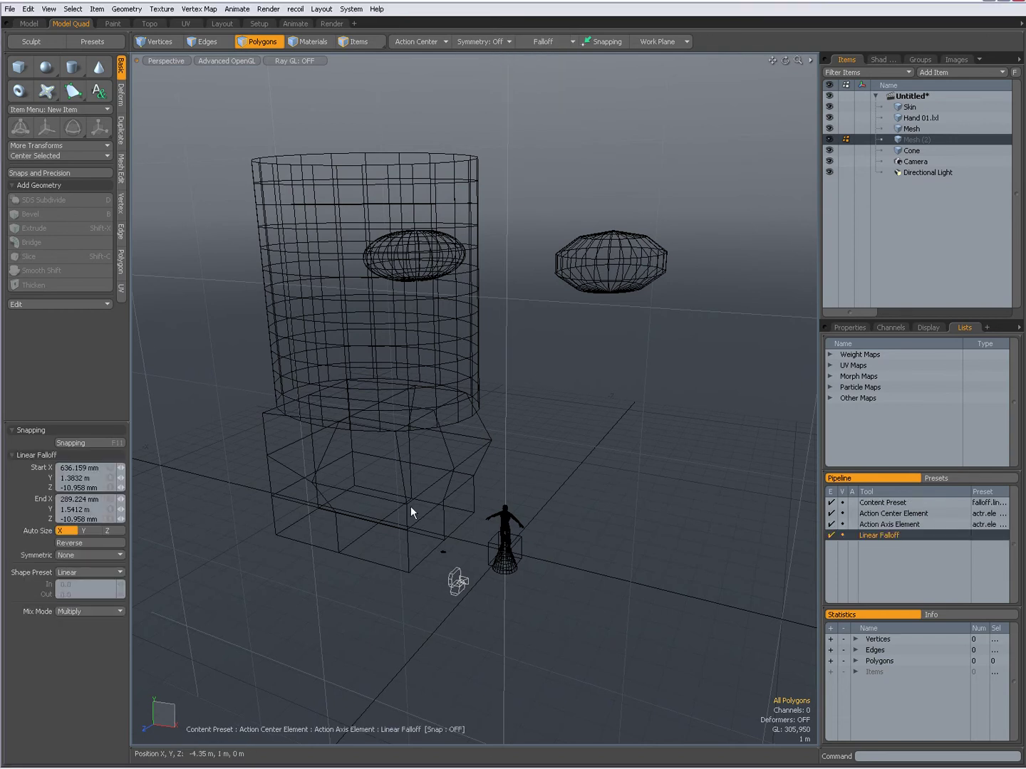
drag(336, 469, 678, 530)
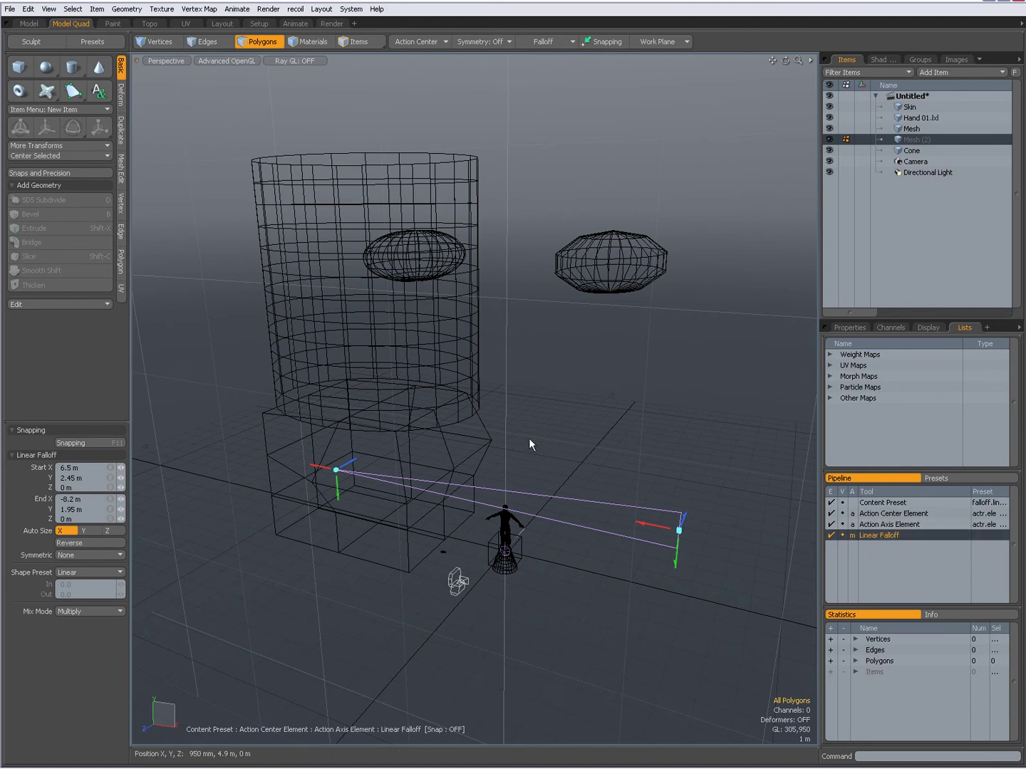
Try to start the Move tool on the empty Mesh (2), and add a unit cube to that item
key(w)
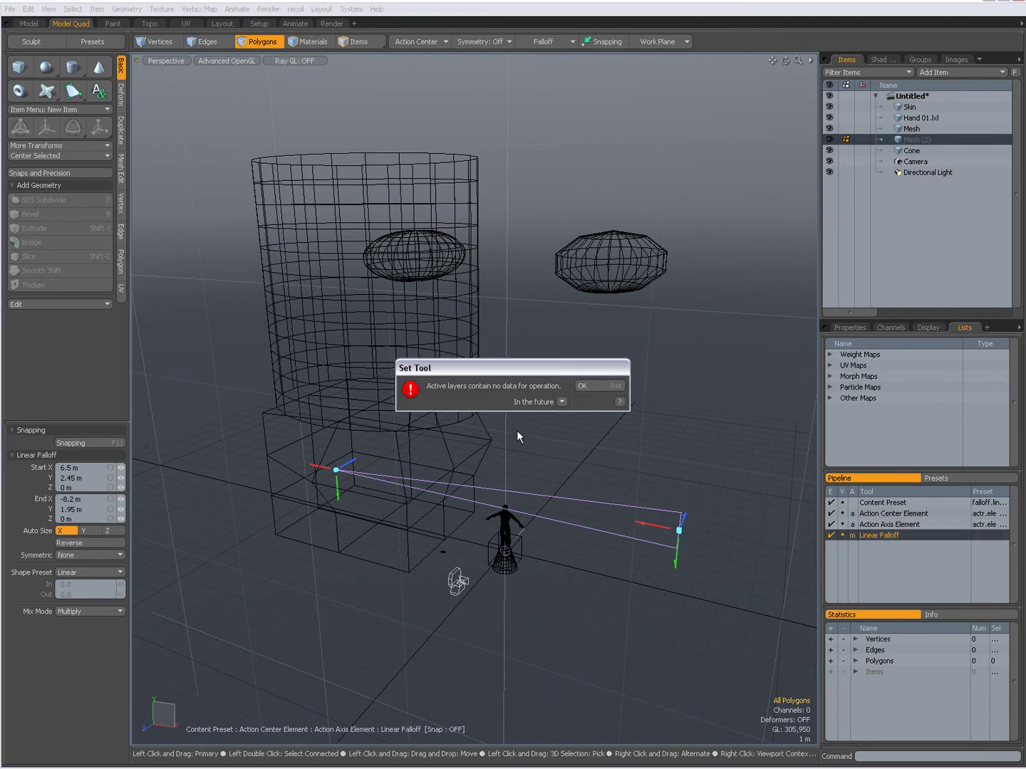
click(582, 387)
click(20, 72)
key(shift+a)
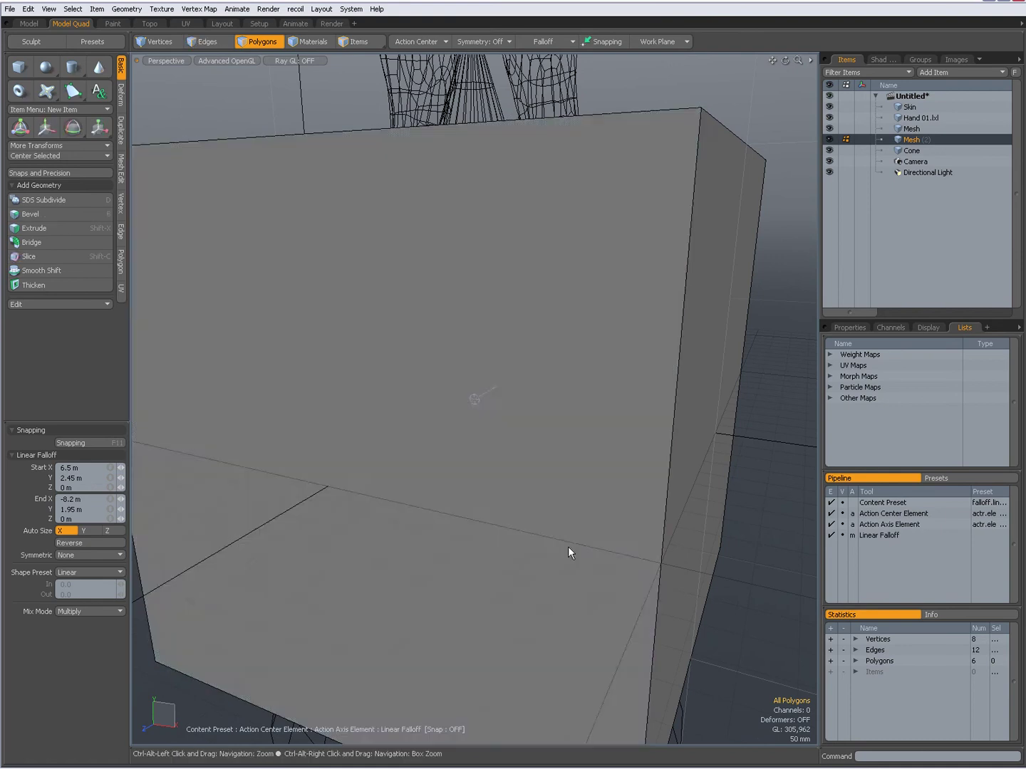
Reposition the linear falloff around the cube, with its start near X 215 mm, Y -75 mm and its end near X -1.255 m, Y -175 mm
ctrl+alt+drag(567, 547, 489, 477)
drag(161, 350, 354, 509)
ctrl+alt+drag(468, 530, 428, 523)
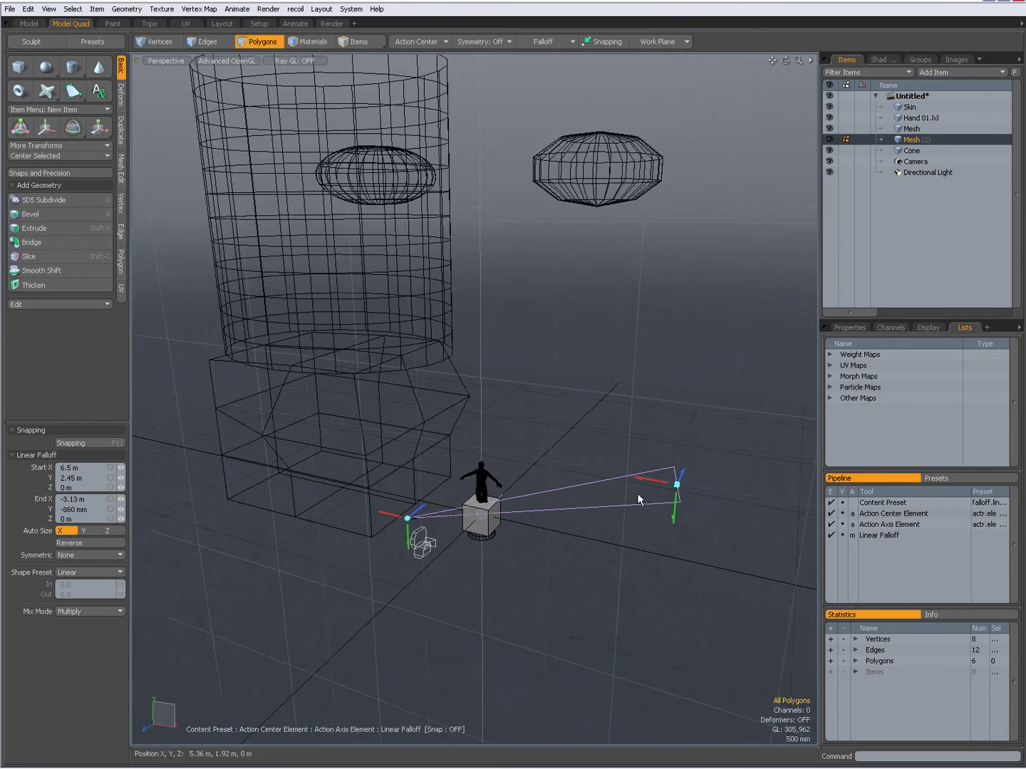
drag(676, 487, 532, 528)
key(shift+a)
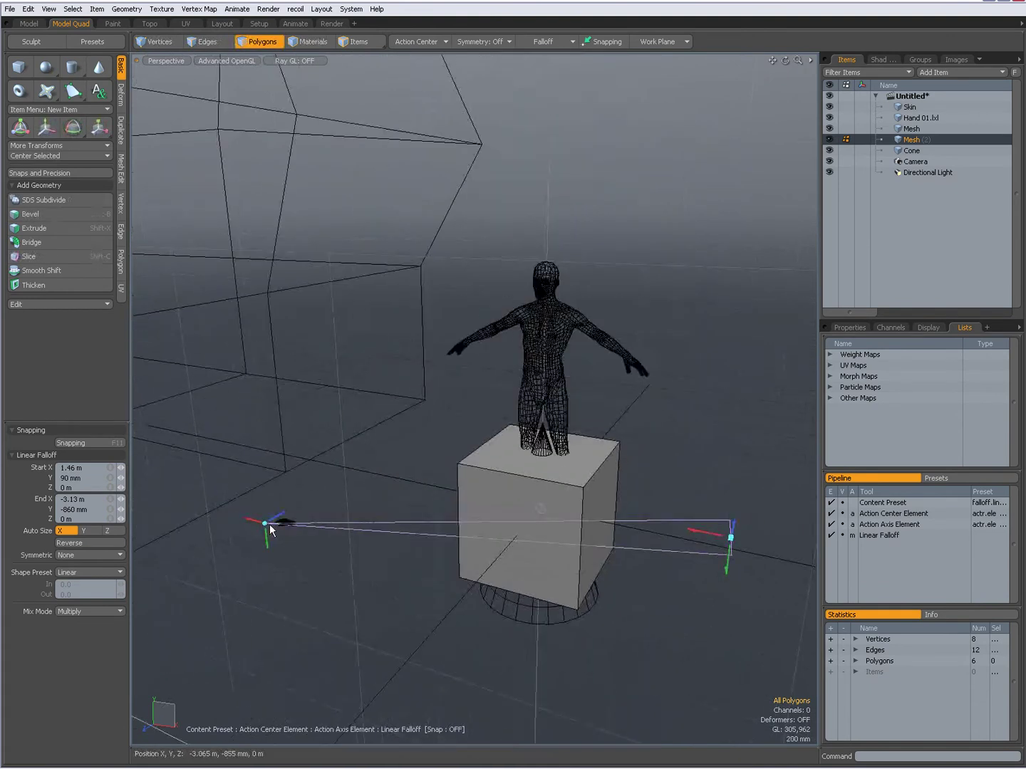
drag(271, 524, 412, 498)
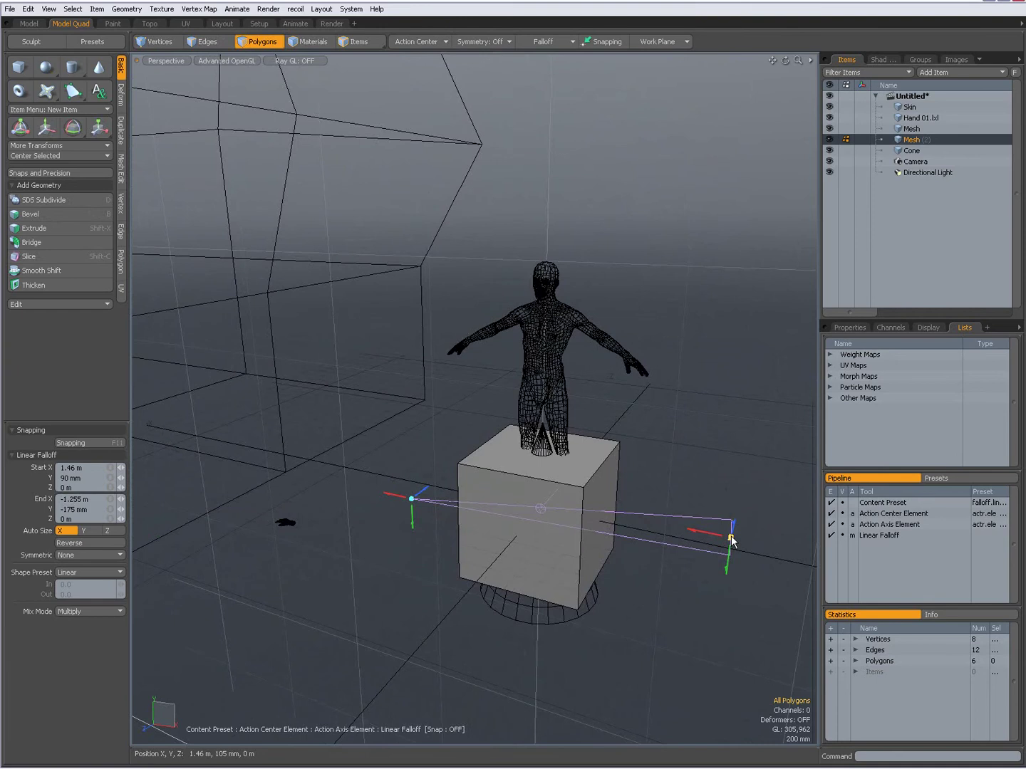
drag(728, 536, 630, 531)
alt+drag(730, 535, 597, 503)
Activate the Scale transform and highlight its pipeline entries, from the content preset and action center to the falloff and transform
key(r)
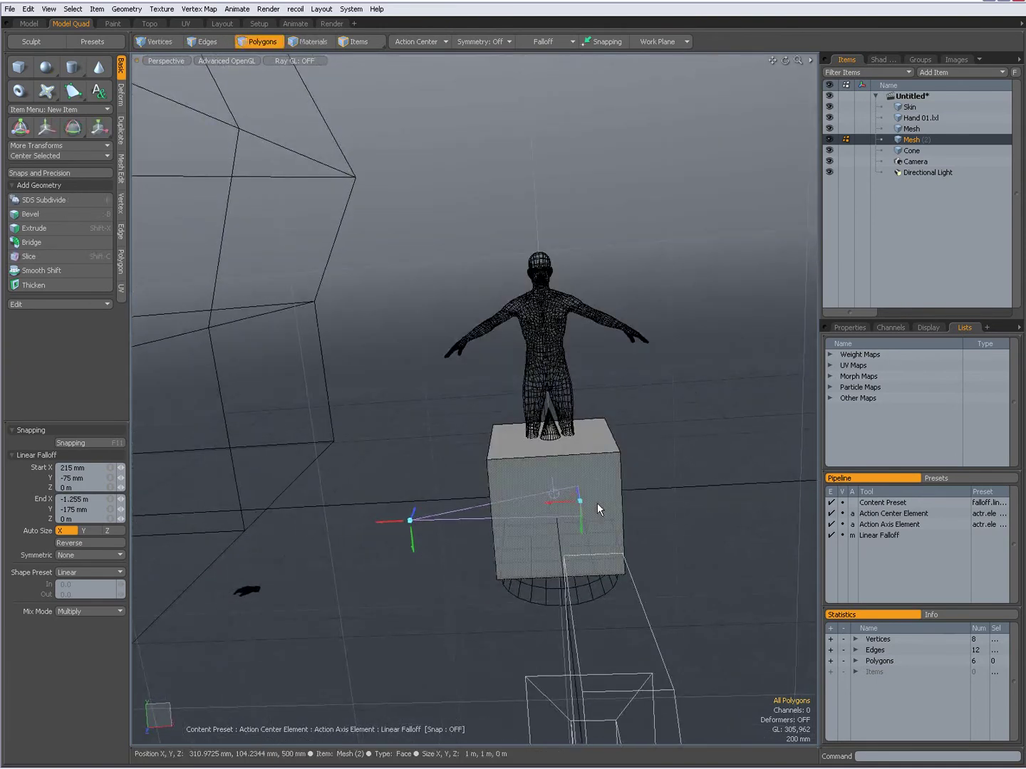
click(883, 534)
click(882, 525)
click(883, 514)
click(882, 502)
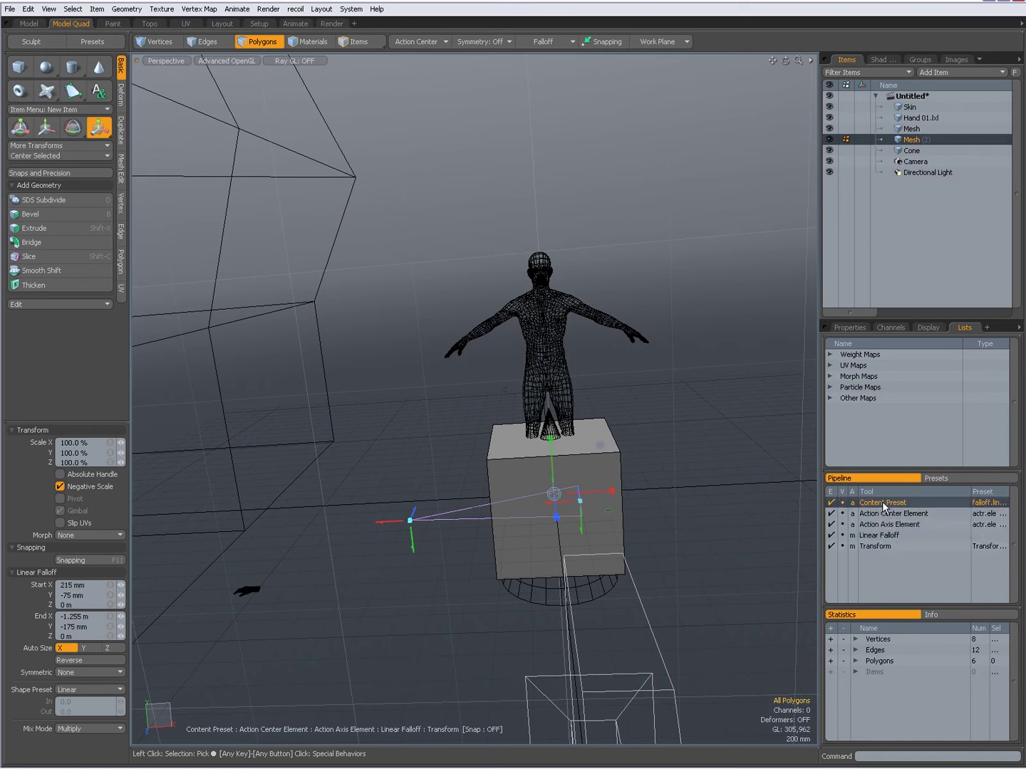
click(881, 536)
click(874, 545)
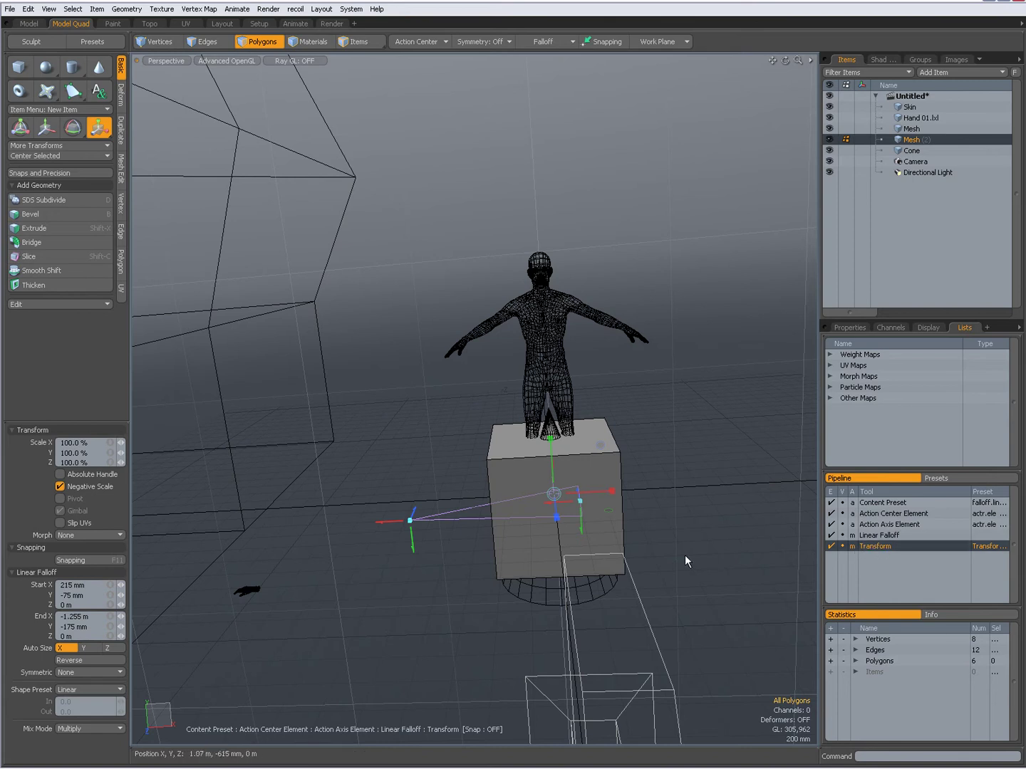
Scale the cube uniformly to about 43.5% through the linear falloff, and drop the transform, falloff and action center tools
drag(555, 496, 555, 530)
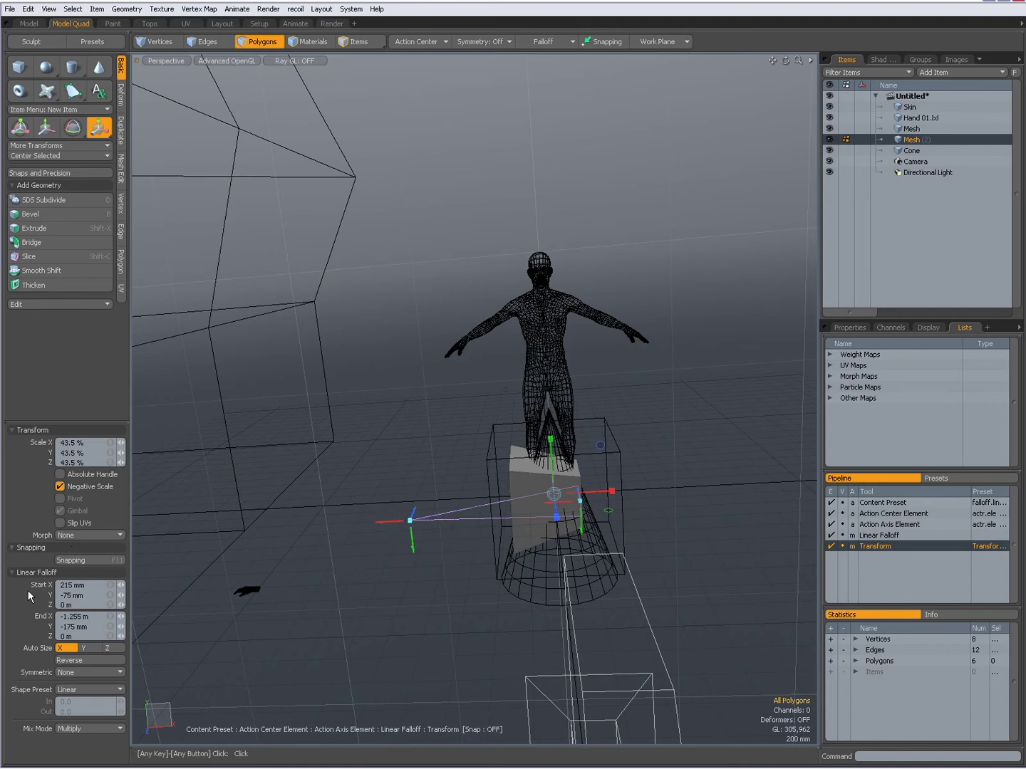
click(12, 574)
click(12, 574)
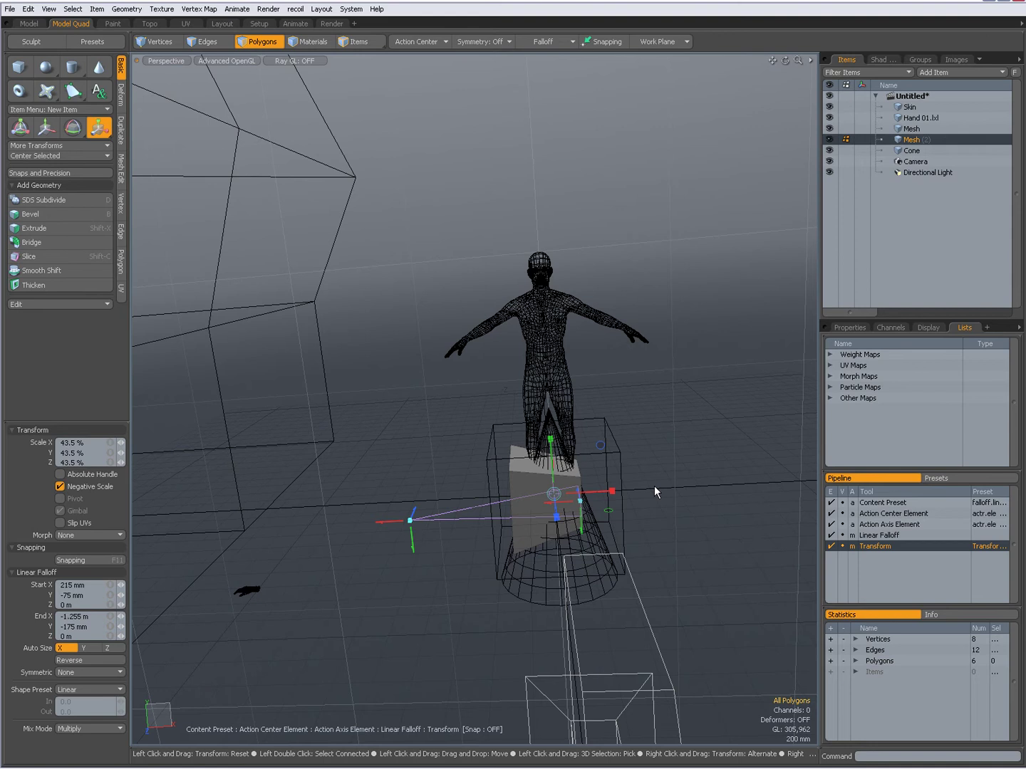
key(space)
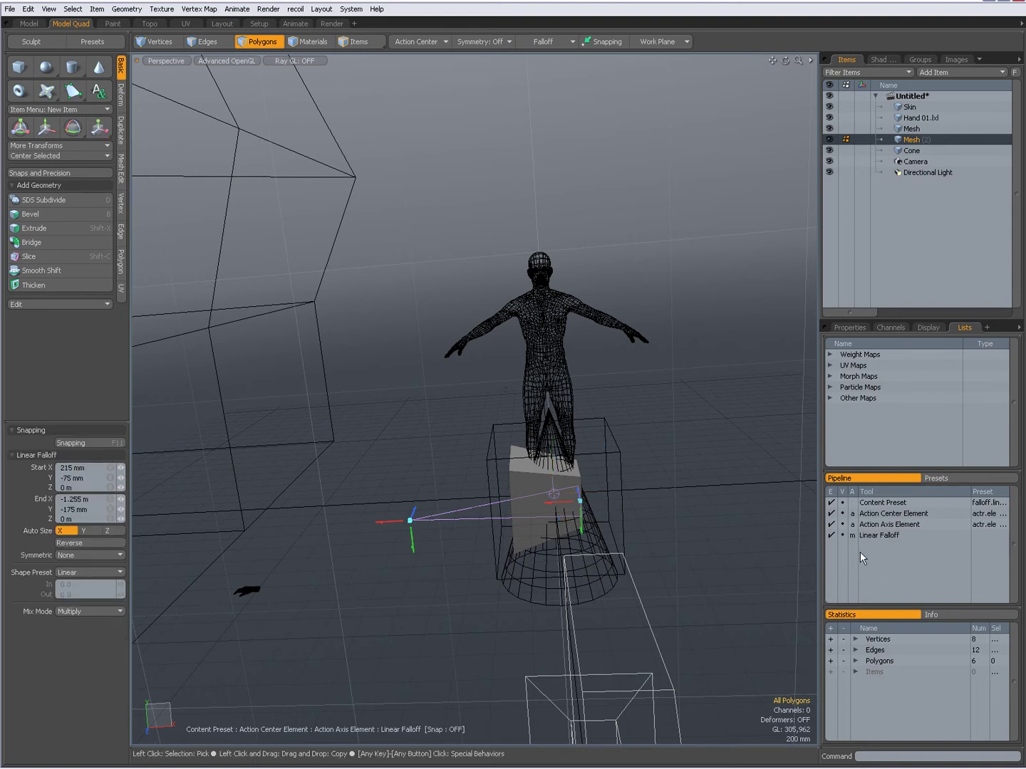
key(space)
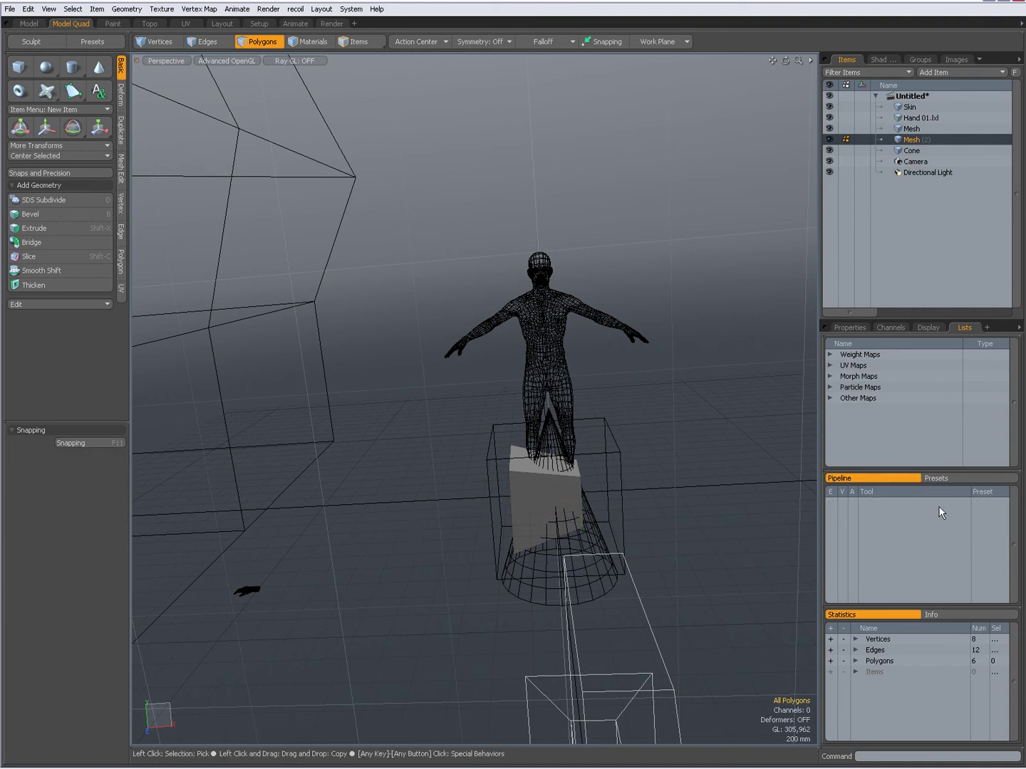
Select the top polygon of the scaled cube, clear the selection, and select its top and front polygons
click(555, 461)
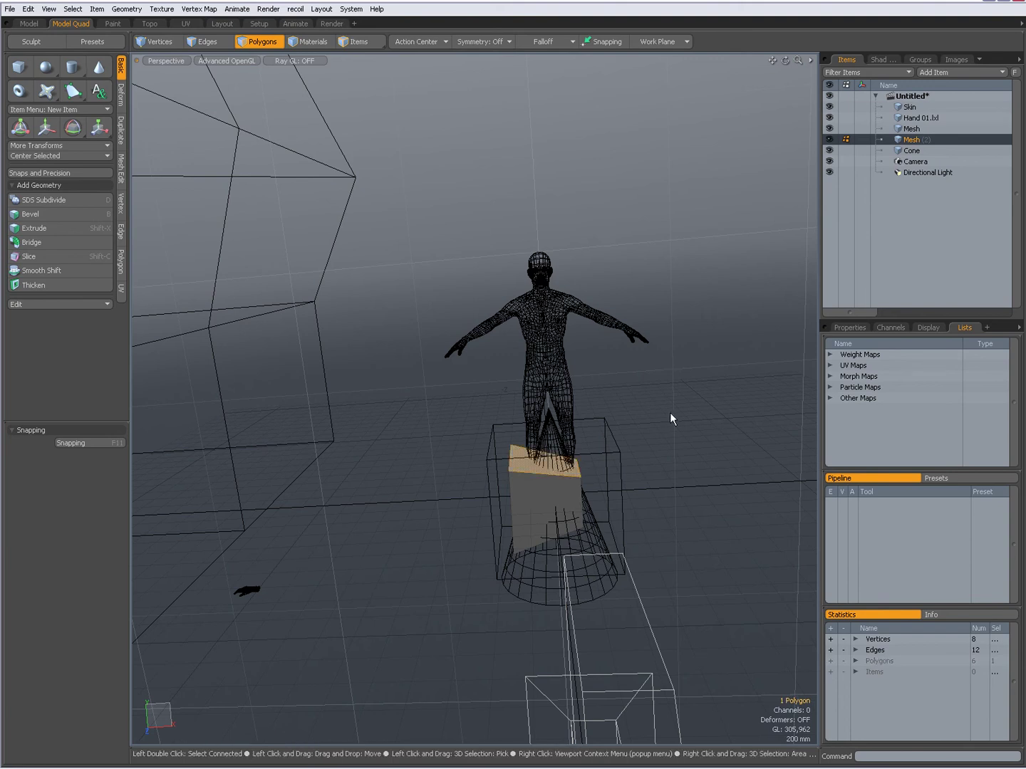
click(670, 412)
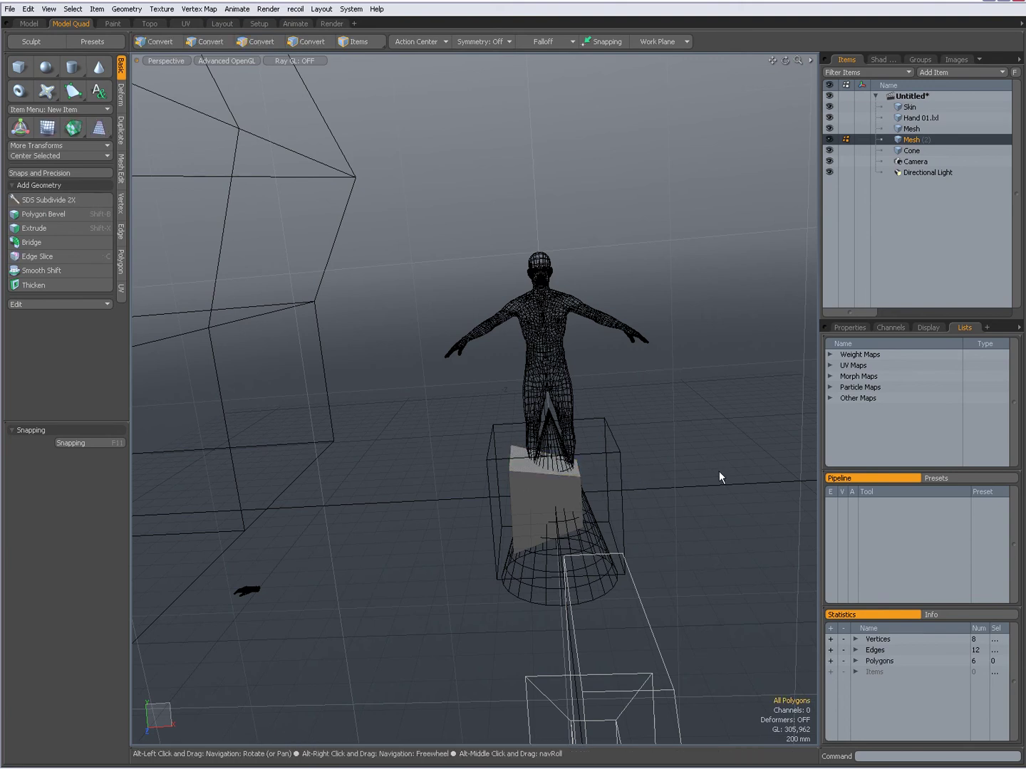
alt+drag(719, 471, 696, 507)
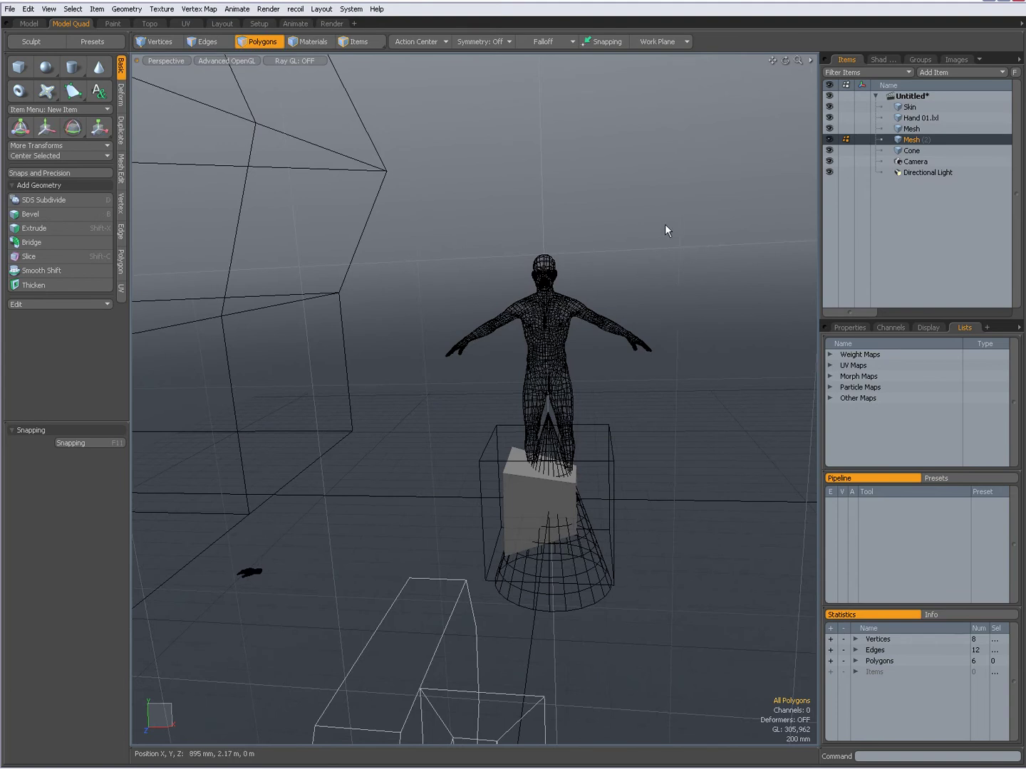
alt+drag(574, 359, 517, 435)
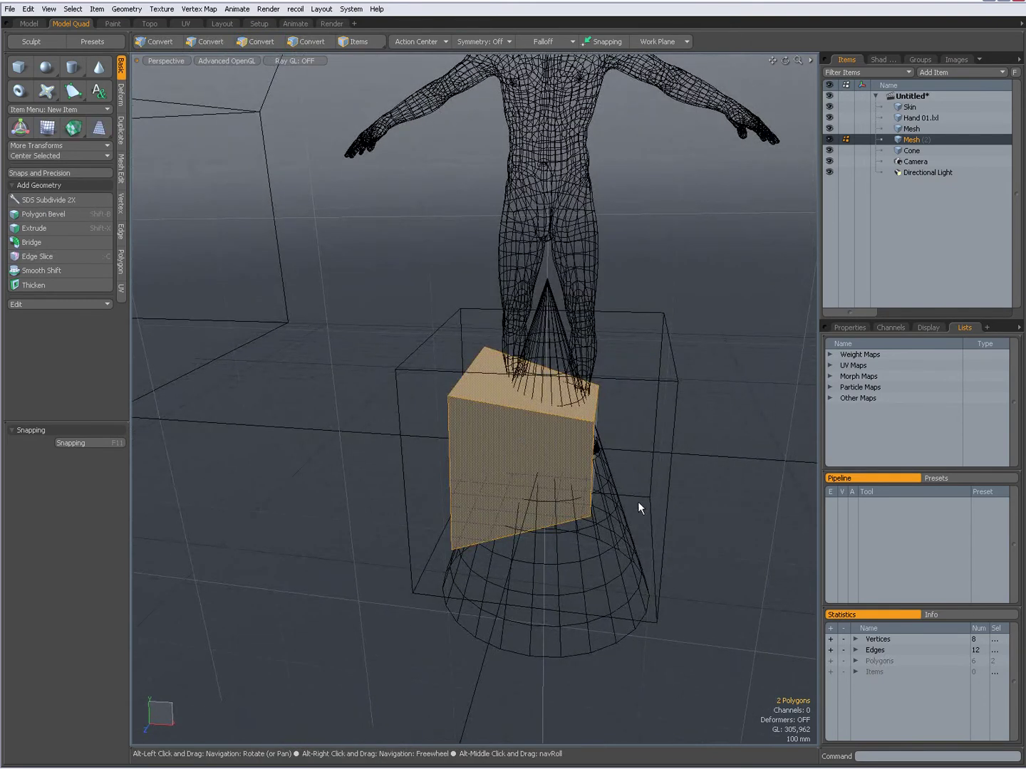
alt+drag(638, 507, 502, 481)
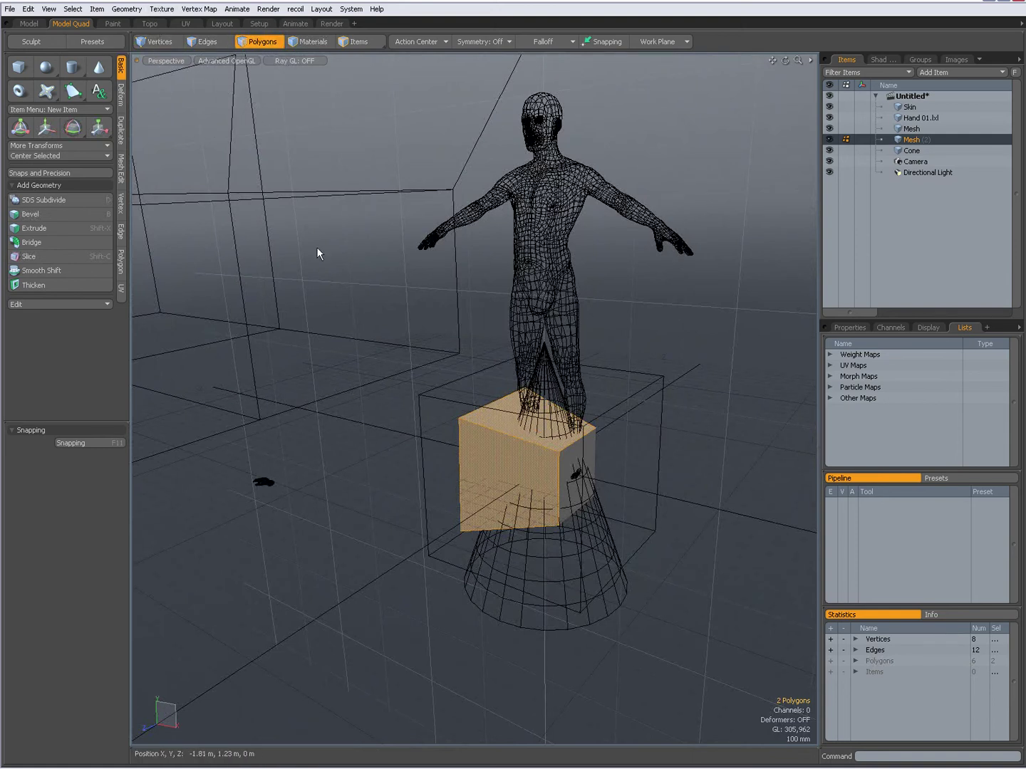
Convert the selection of the cube's top and front polygons to edges, and convert those edges to vertices
key(alt)
ctrl+click(210, 43)
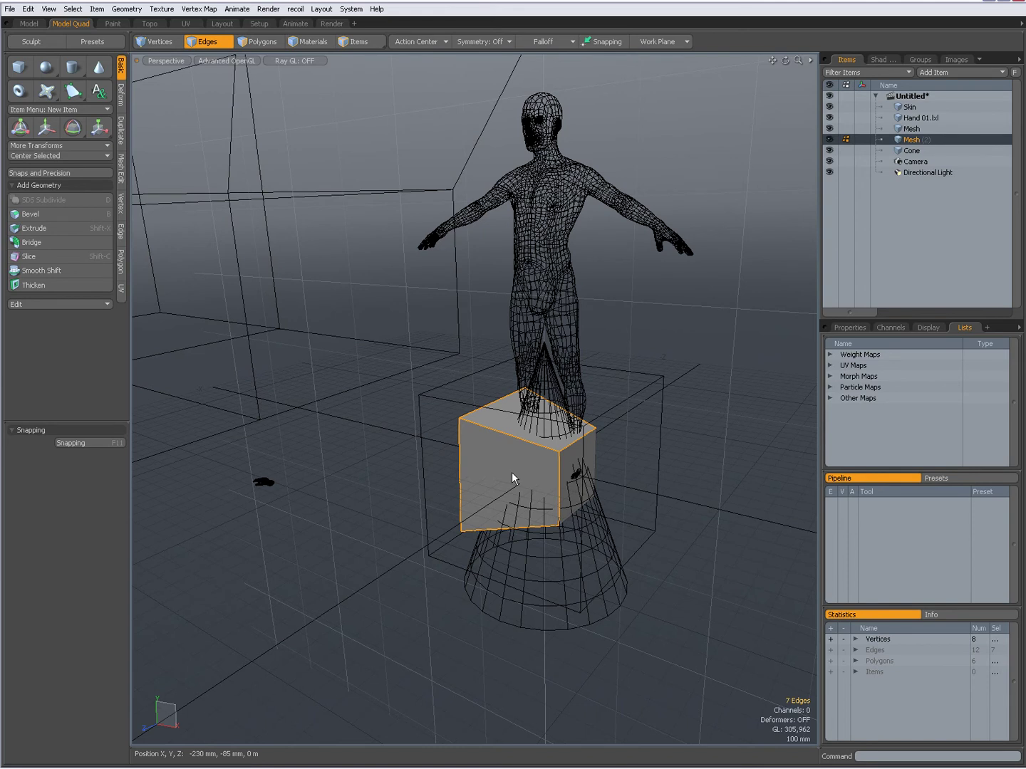
key(ctrl)
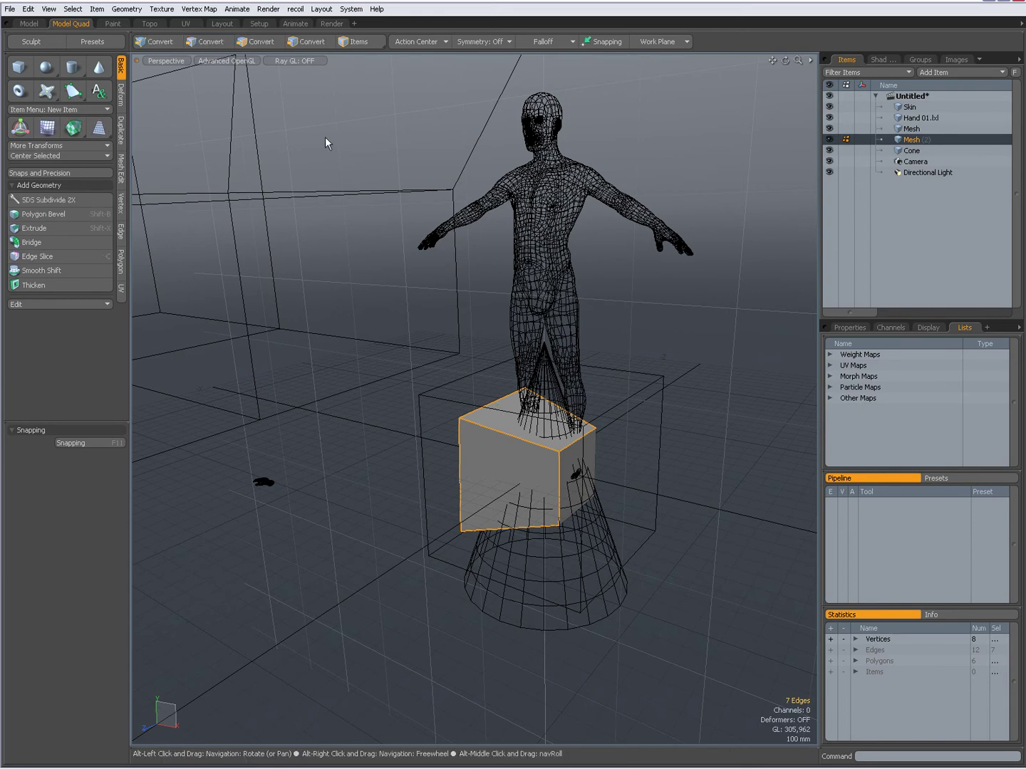
ctrl+click(159, 42)
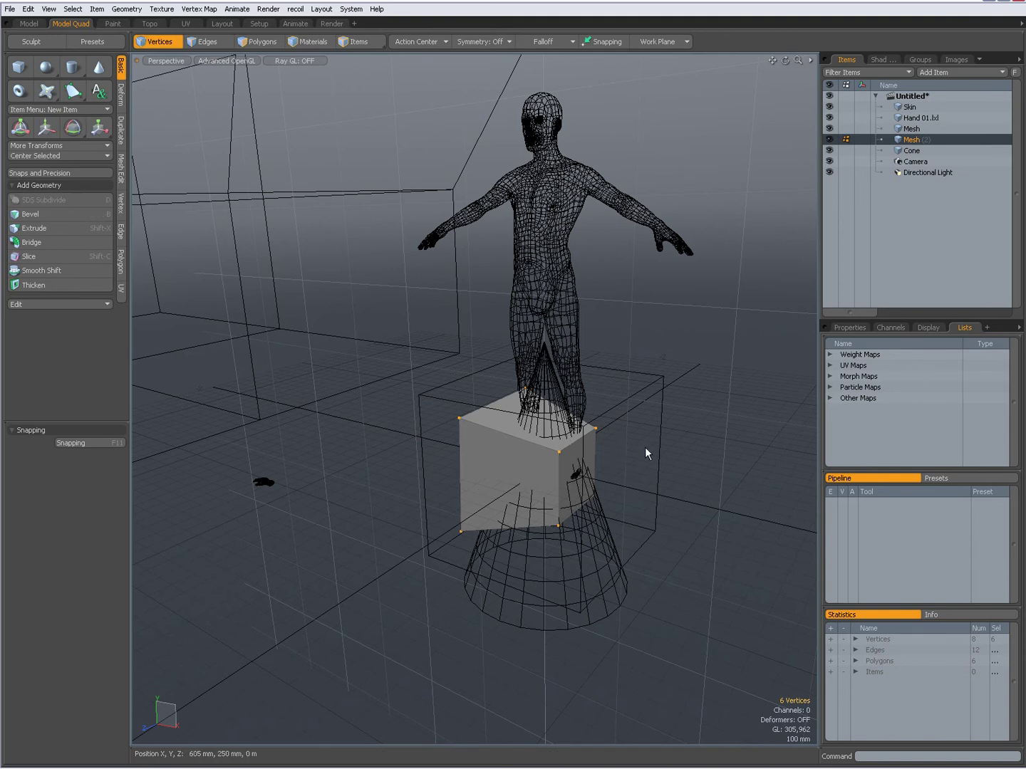
Switch from vertex through edge selection back to polygon selection, keeping the cube's top and front polygons selected
key(Tab)
key(Tab)
key(2)
key(3)
drag(542, 421, 521, 456)
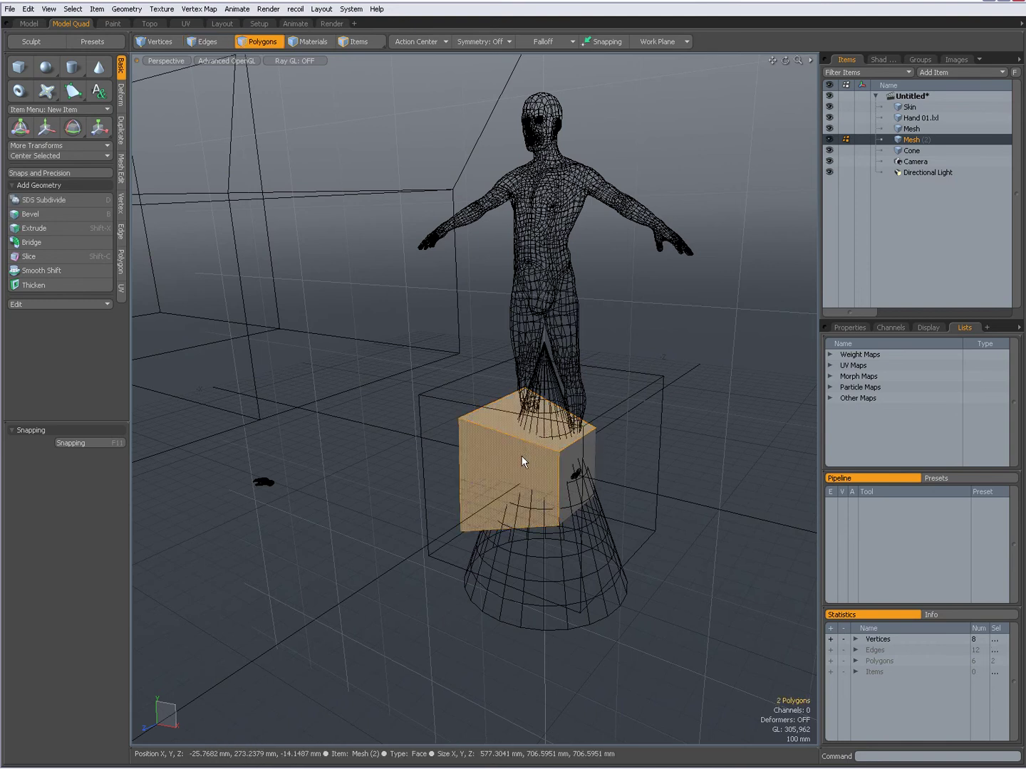
Set the vertex position of the two selected polygons to 2 m on the Y axis
click(121, 208)
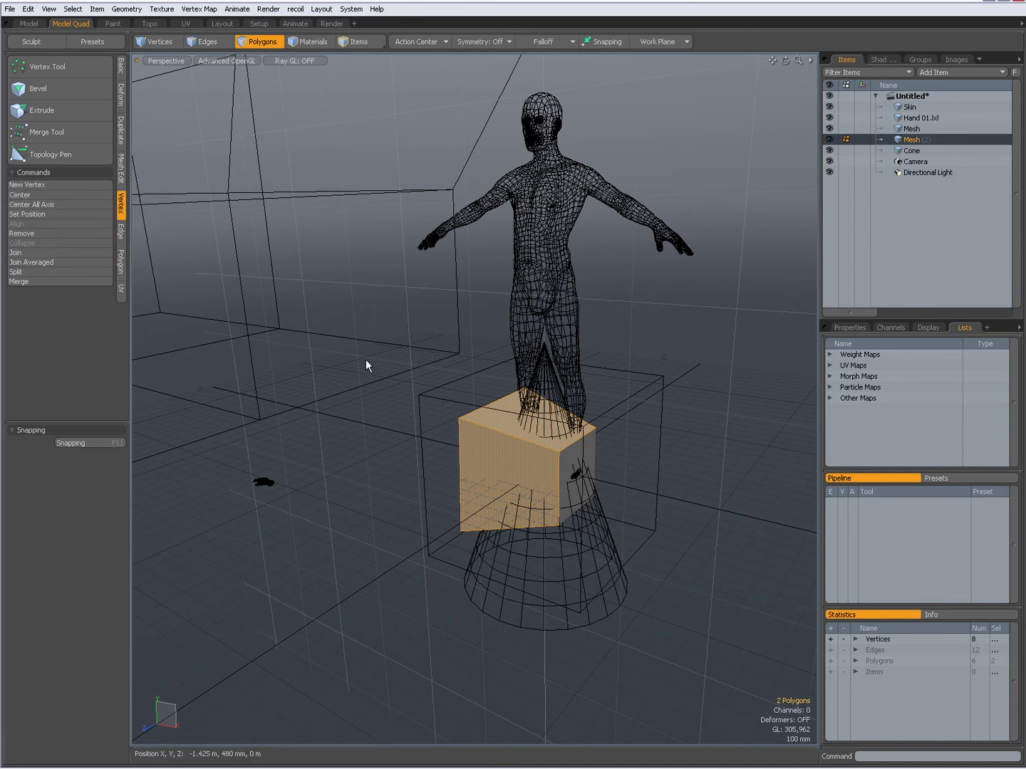
click(38, 214)
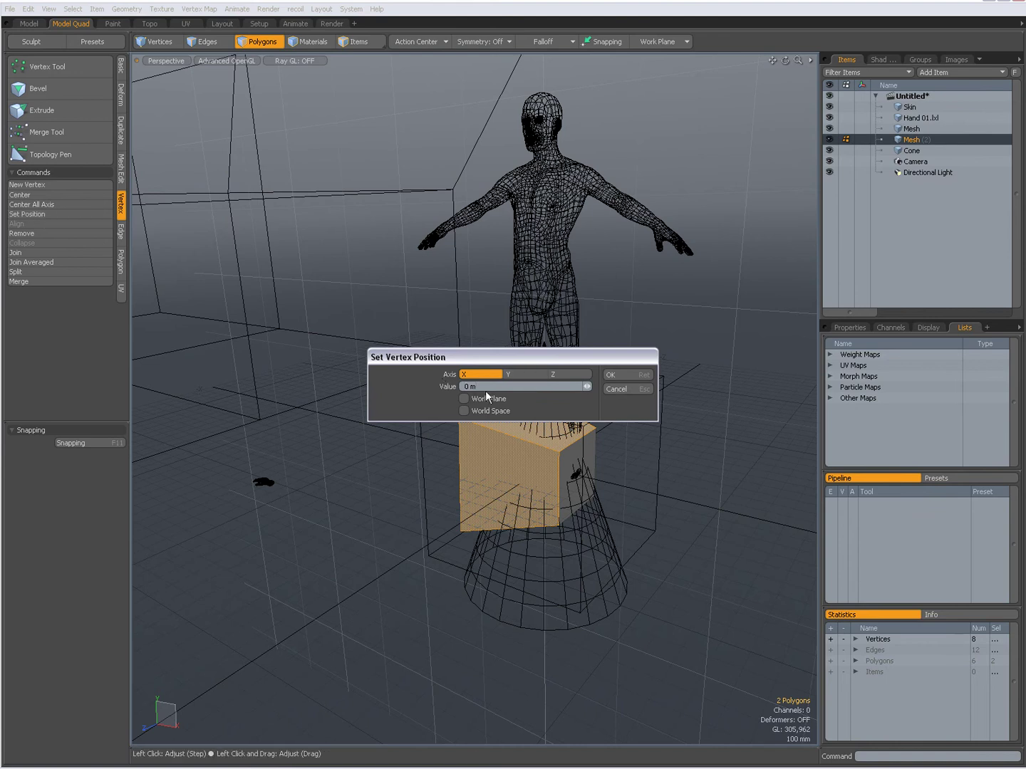
click(525, 374)
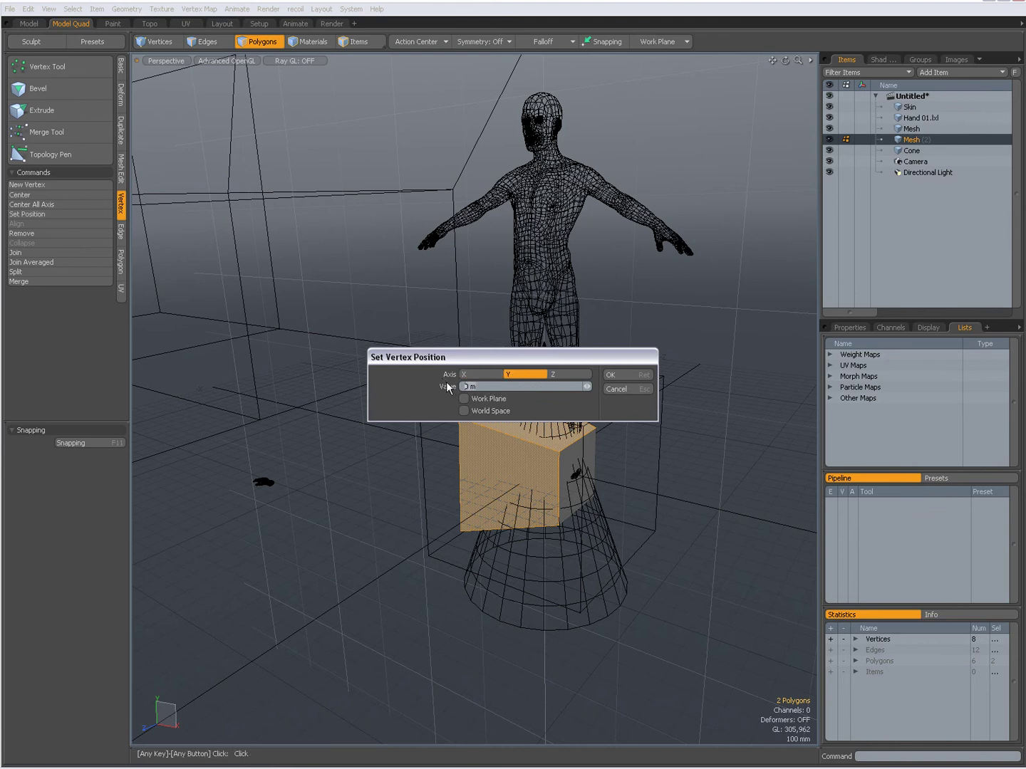
text(2)
key(Return)
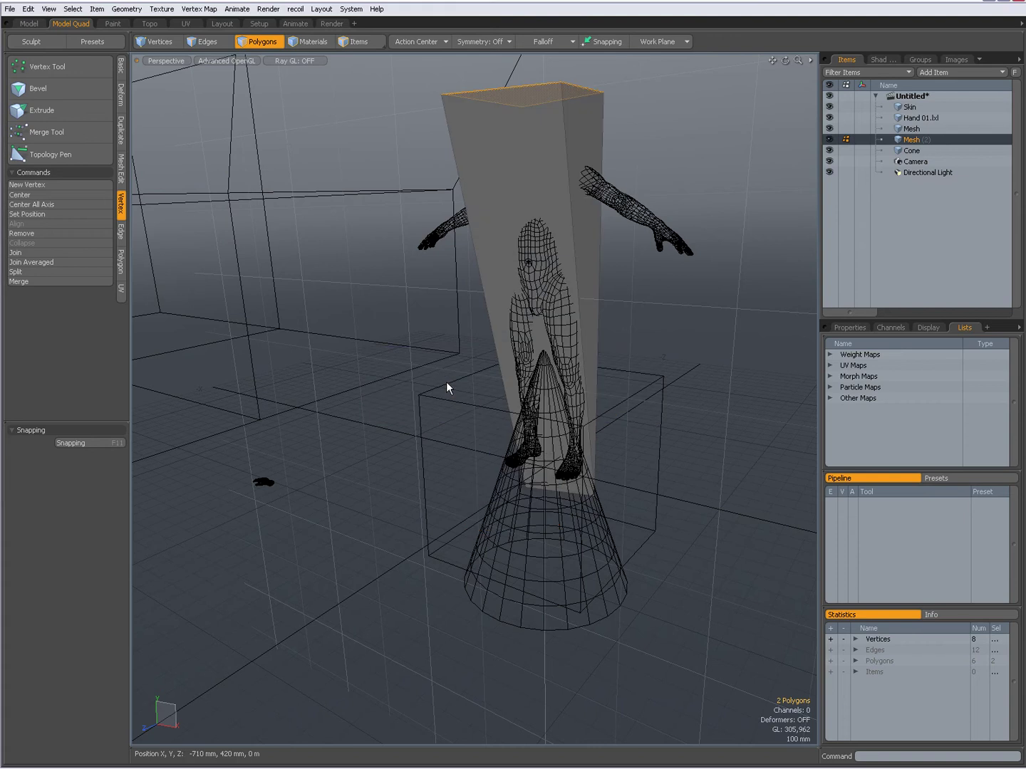
Deselect the two polygons of the stretched mesh
alt+drag(460, 379, 549, 492)
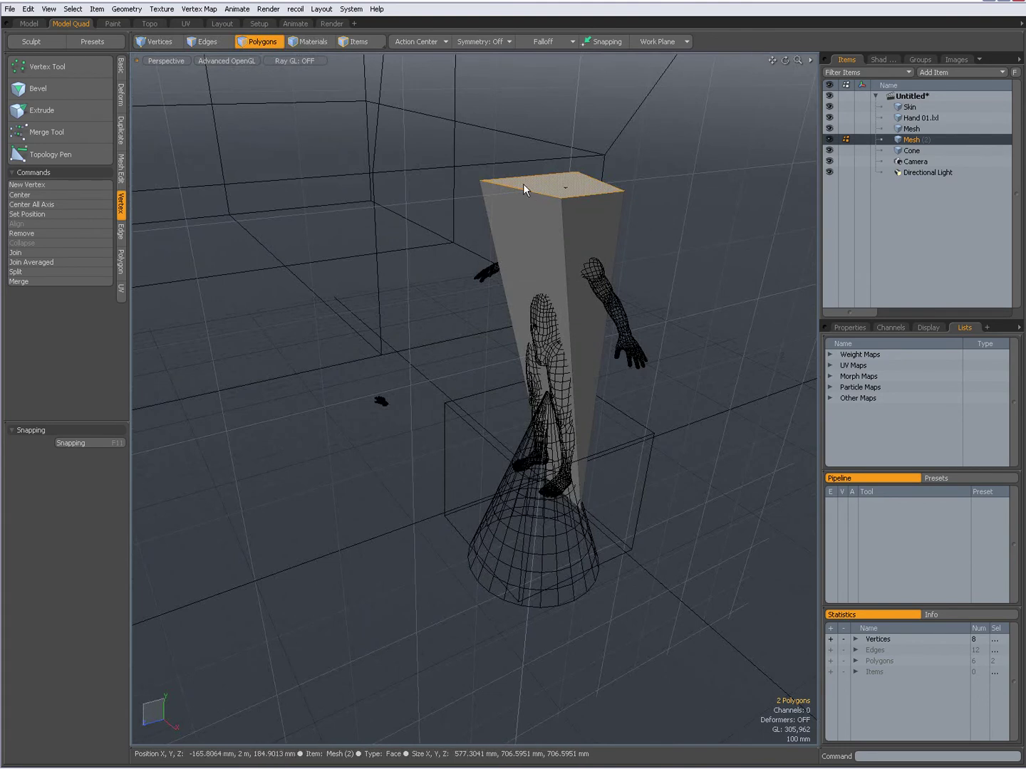
alt+drag(542, 501, 601, 436)
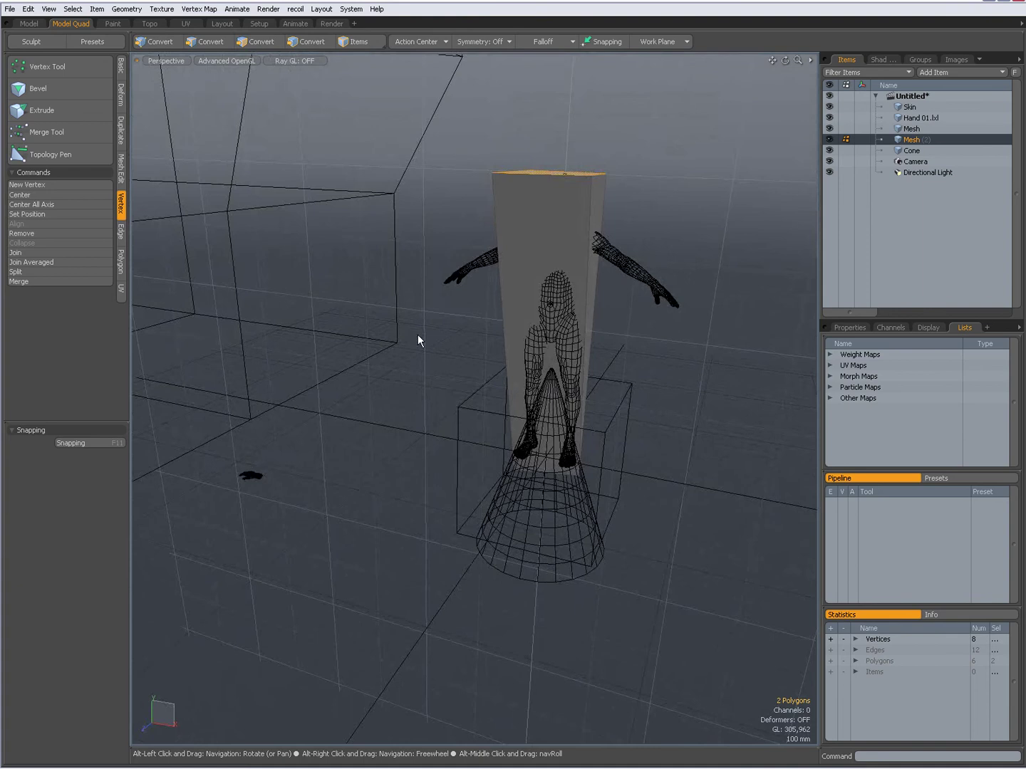
alt+drag(420, 339, 538, 401)
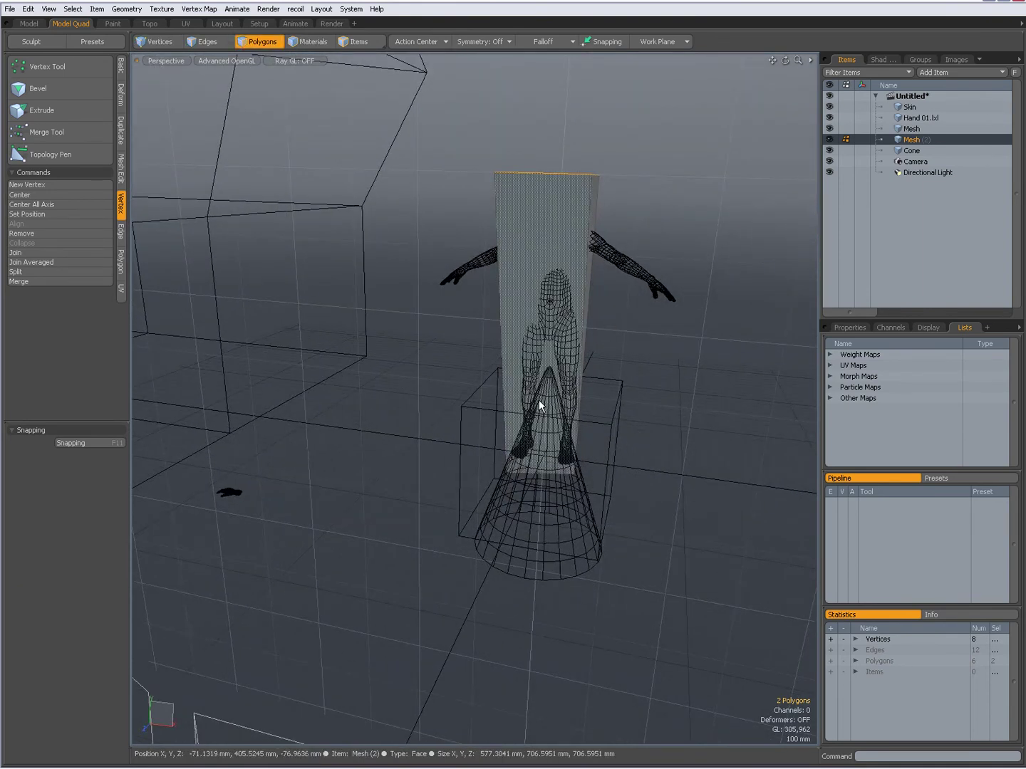
click(388, 333)
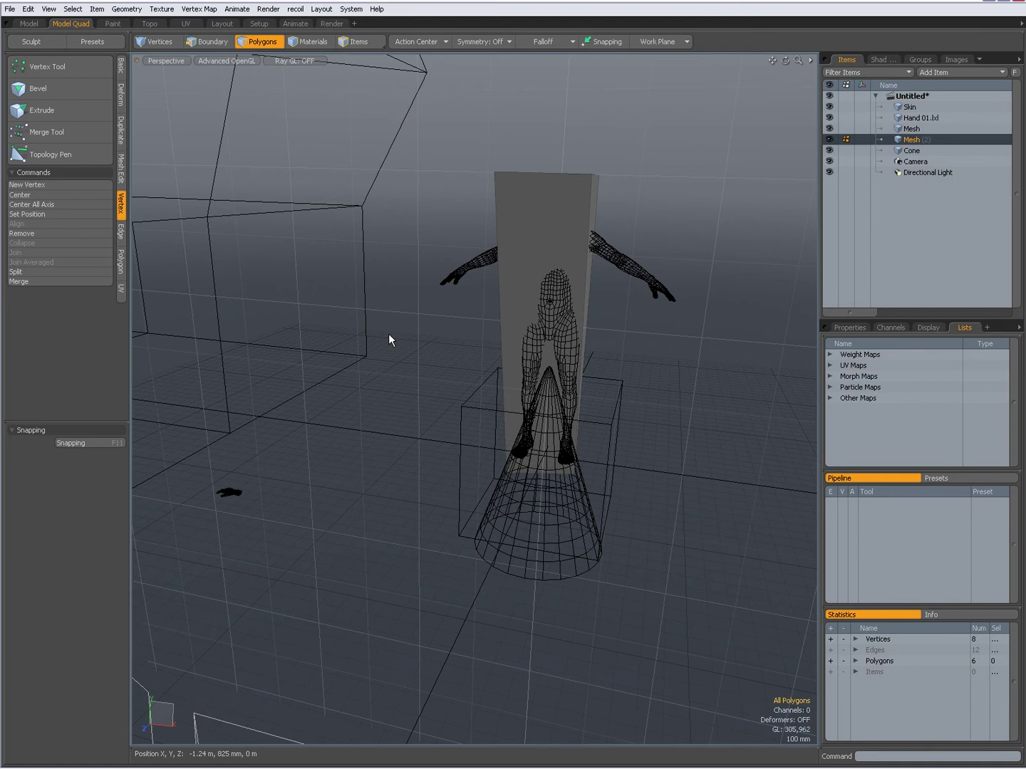
Switch the viewport from Perspective to the Top view, the Right view and the Left view in turn
key(ctrl+space)
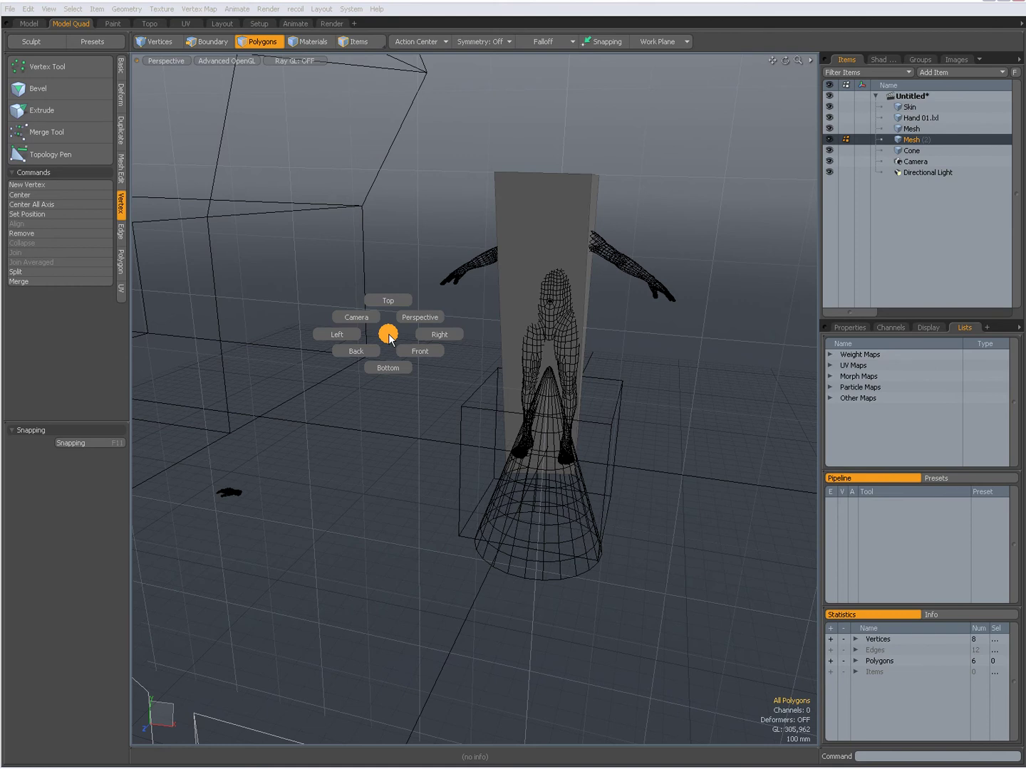
click(388, 301)
key(ctrl+space)
click(434, 305)
key(ctrl+space)
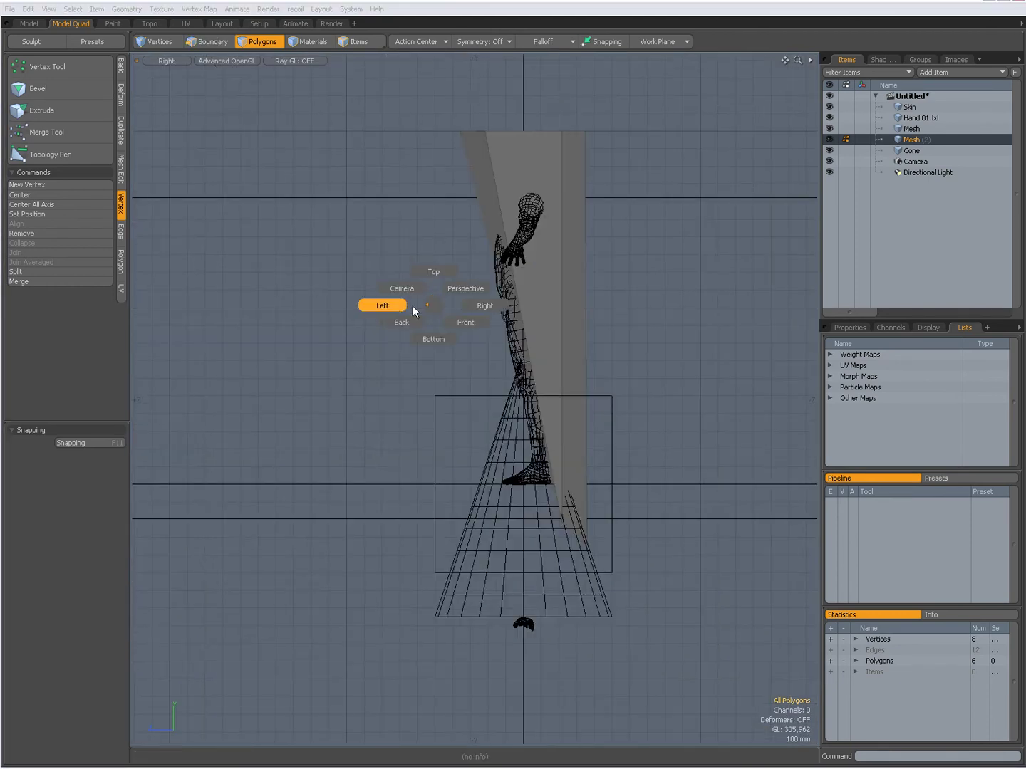
click(389, 305)
key(ctrl+space)
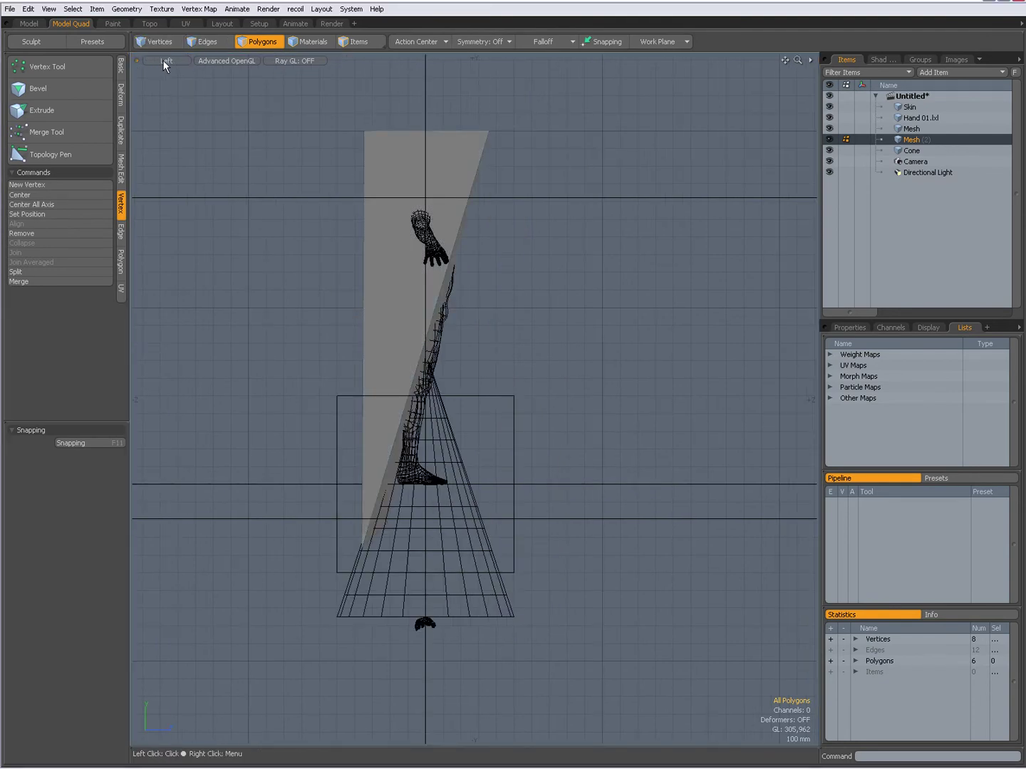
Switch the viewport to the Top view and back to Perspective, and briefly bring up the view pie menu
click(165, 61)
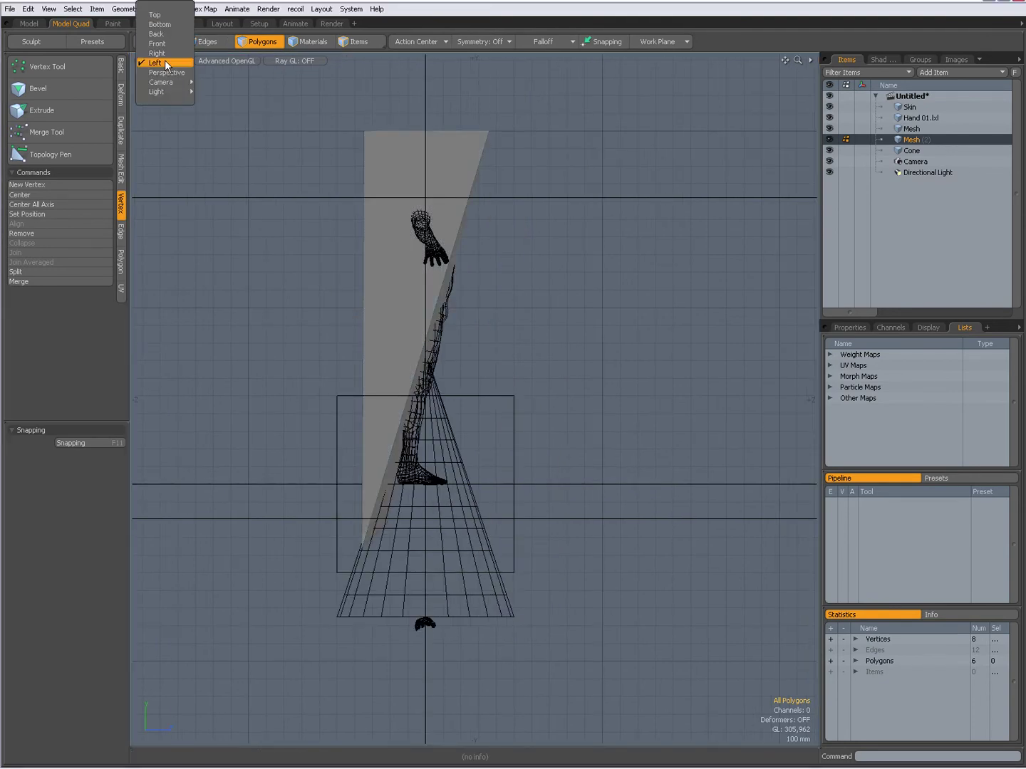
click(162, 15)
click(169, 61)
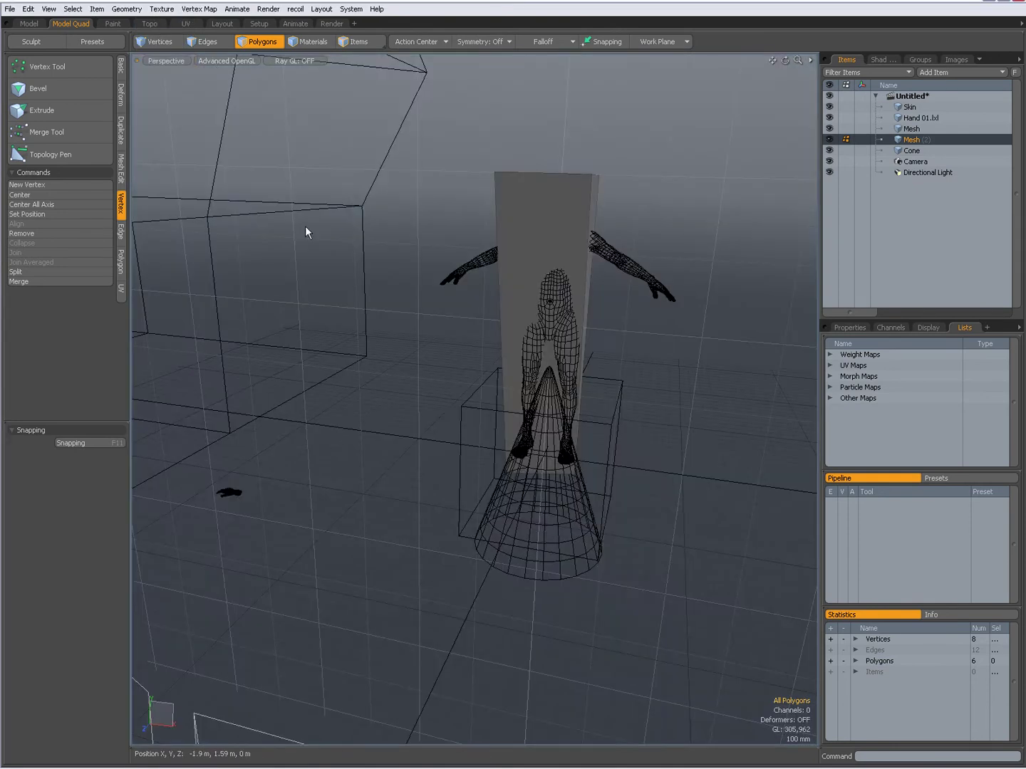
click(172, 119)
key(ctrl+space)
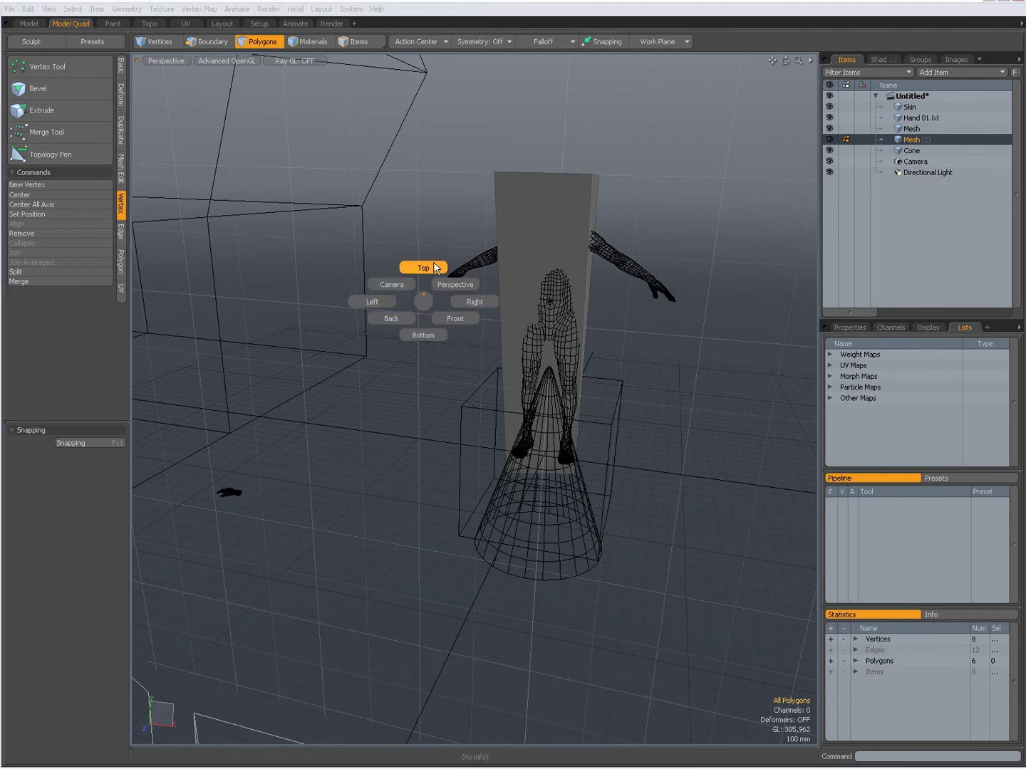
click(425, 305)
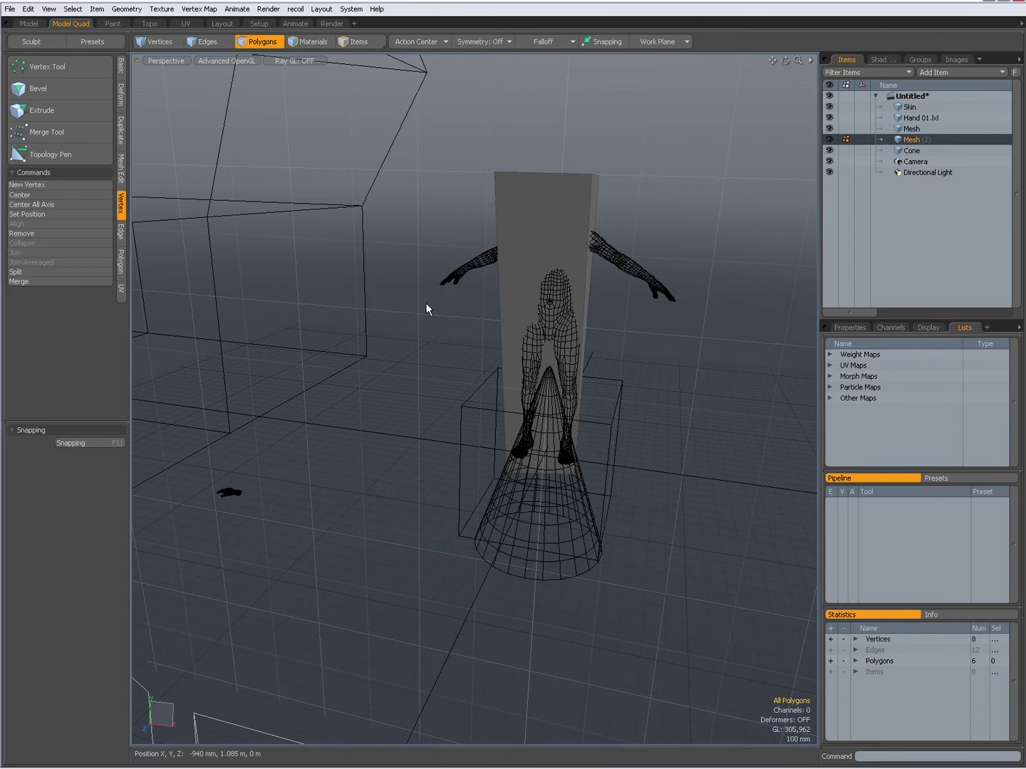
Go through vertex to edge selection while turning subdivision surfaces on and off for the mesh, and clear the edge selection
key(1)
key(Tab)
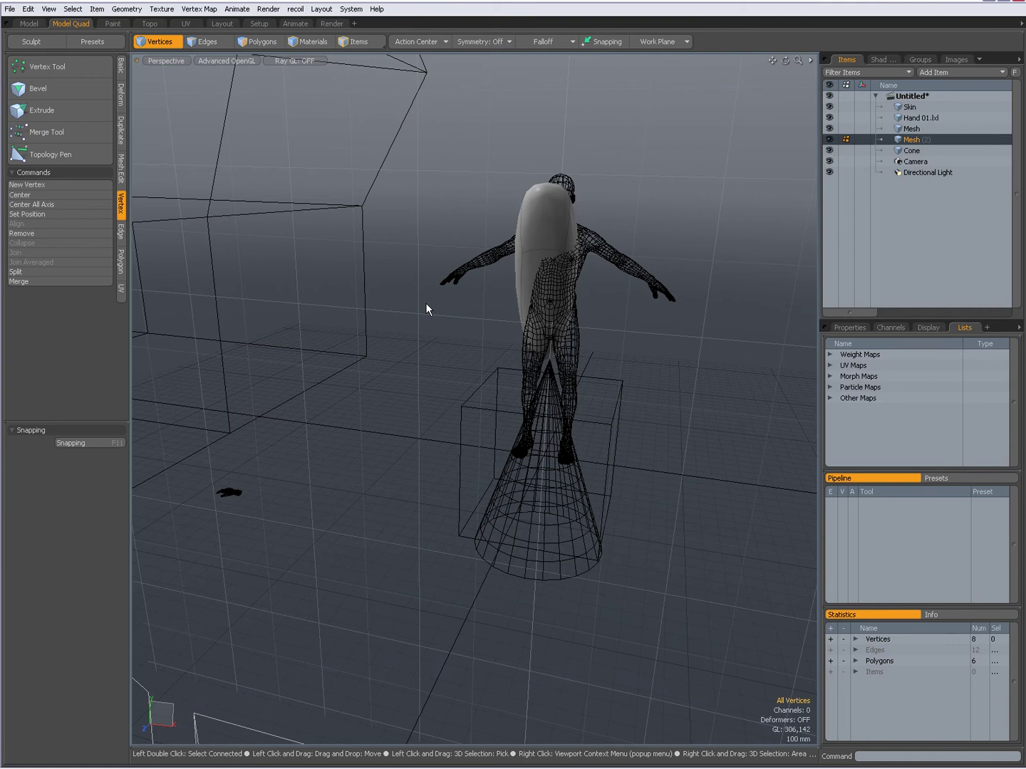
key(2)
key(Tab)
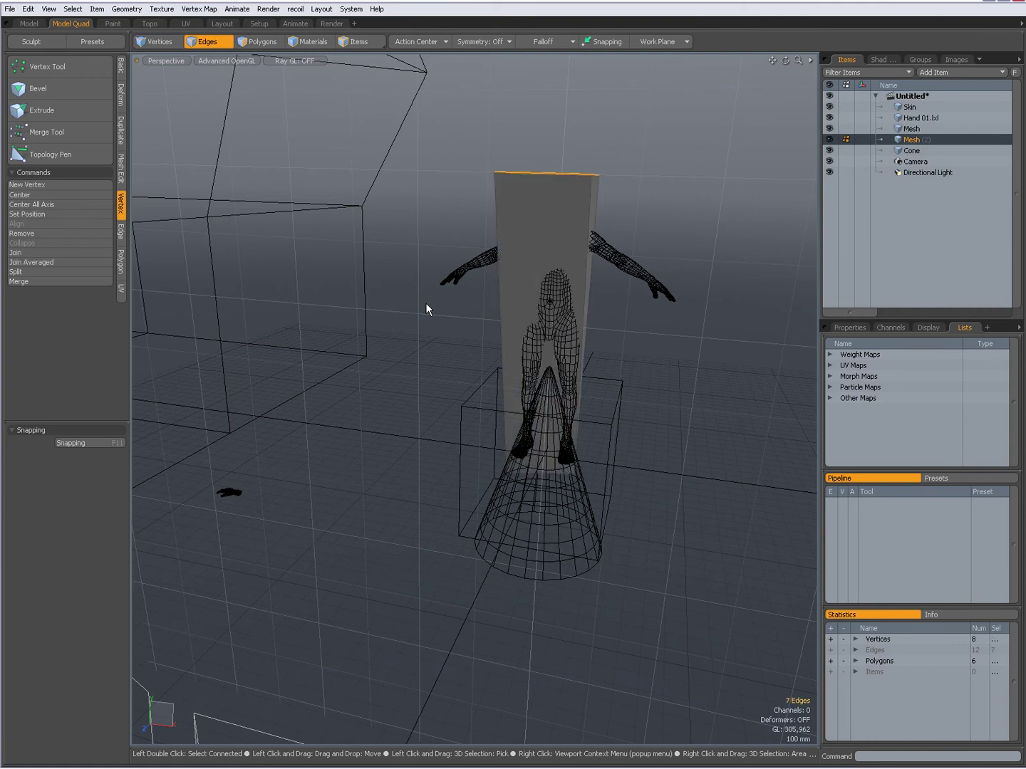
click(440, 334)
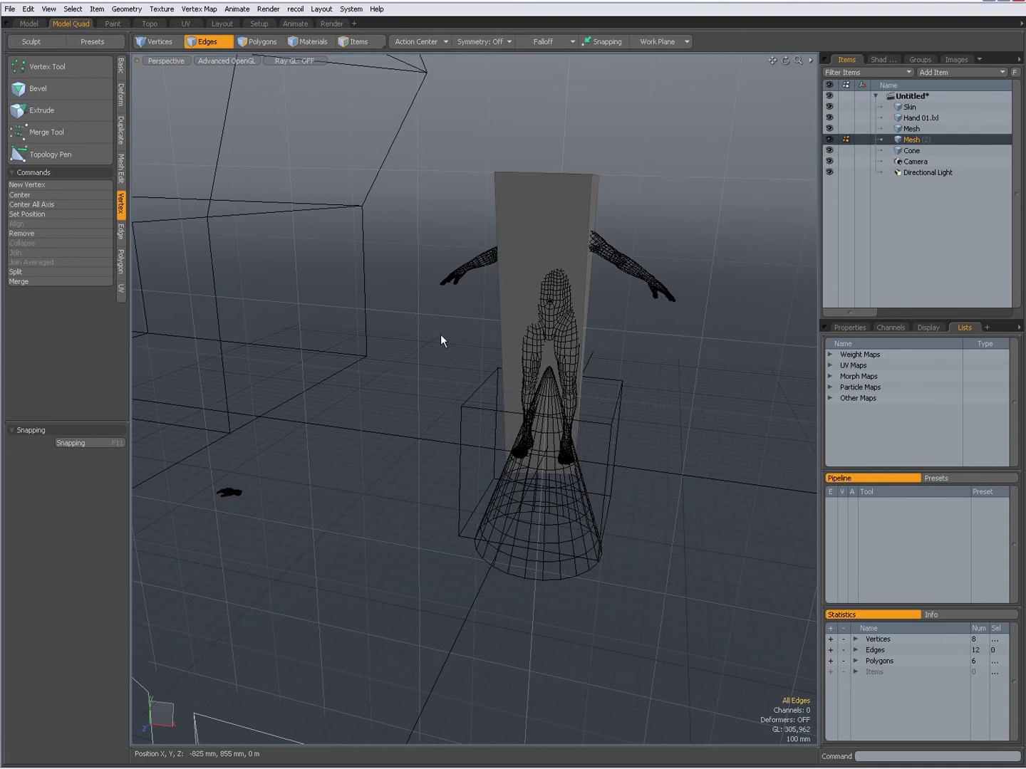
key(alt+Tab)
key(alt+Tab)
key(alt+Tab)
key(alt+Tab)
key(alt+Tab)
key(alt+Tab)
key(alt+Tab)
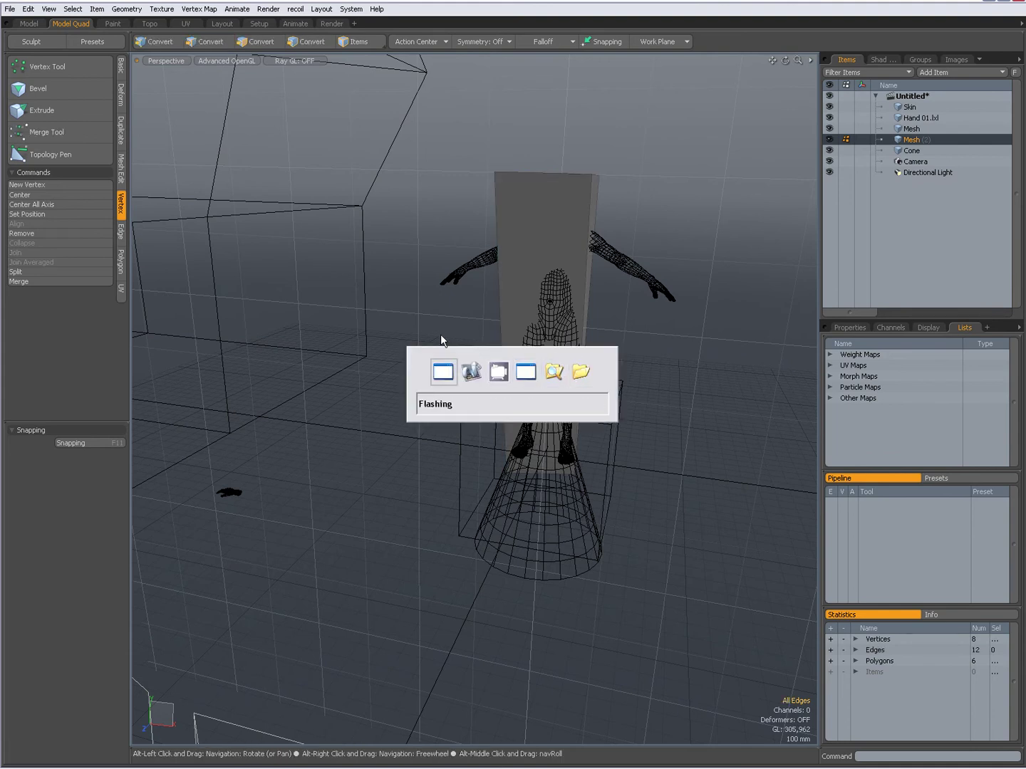
Bring up the modeling tools pie menu, and hide and restore the grid with Toggle Grid Workplane from the display pie menu
key(ctrl+1)
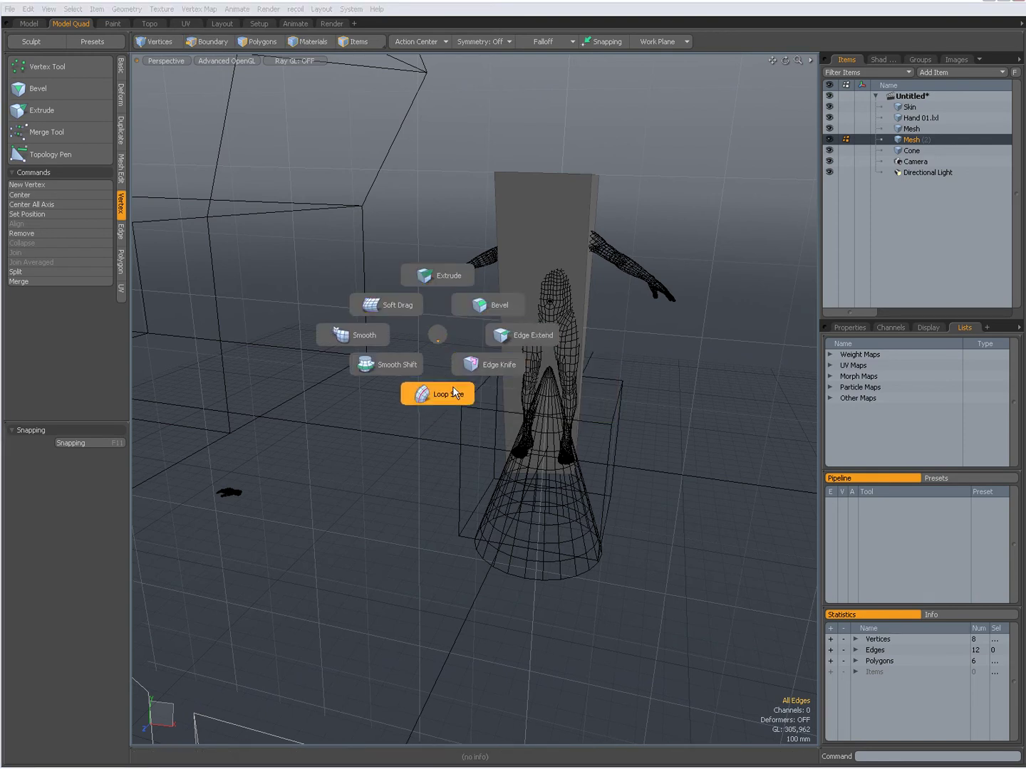
click(437, 336)
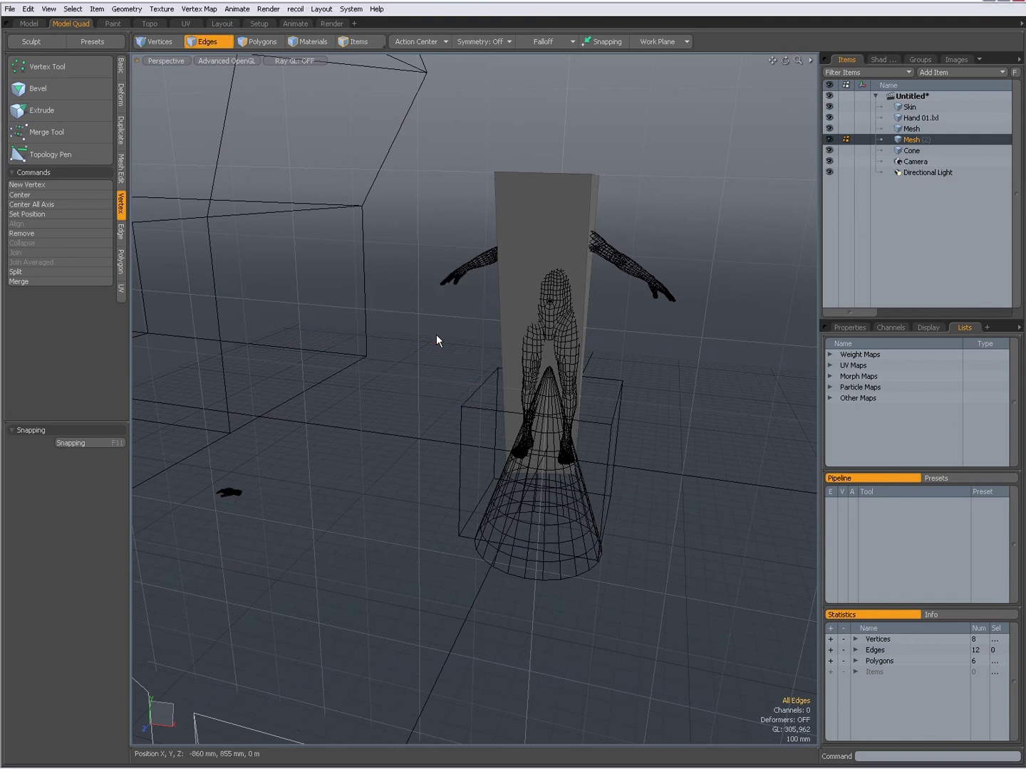
key(ctrl+3)
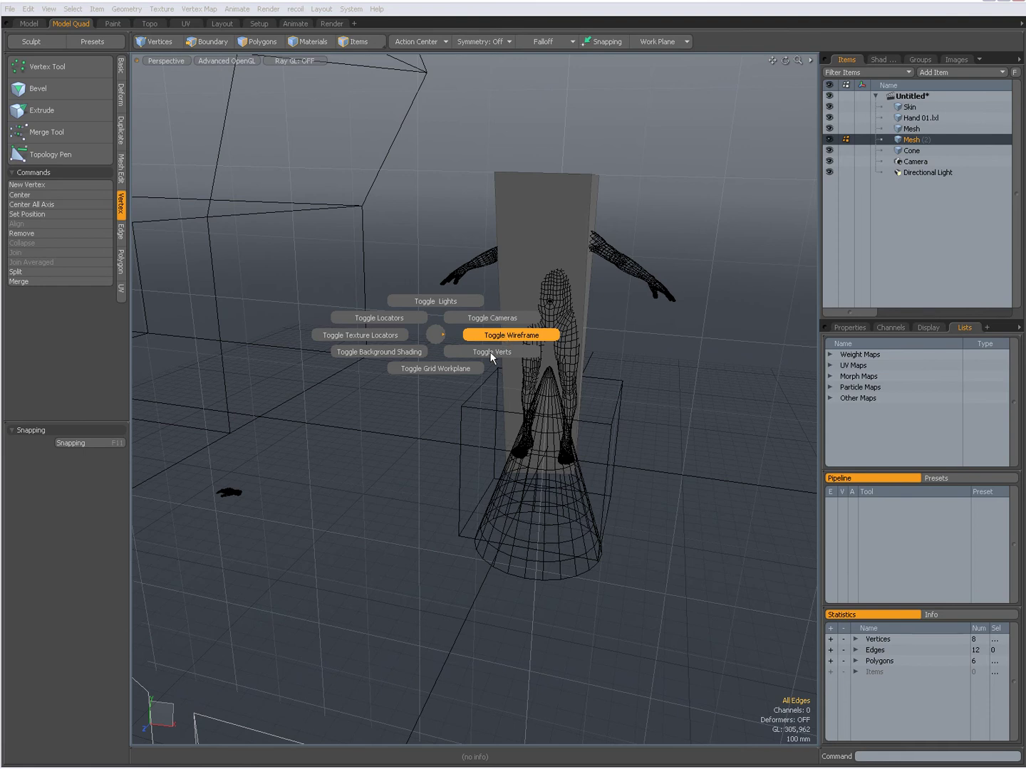
click(437, 366)
key(ctrl+3)
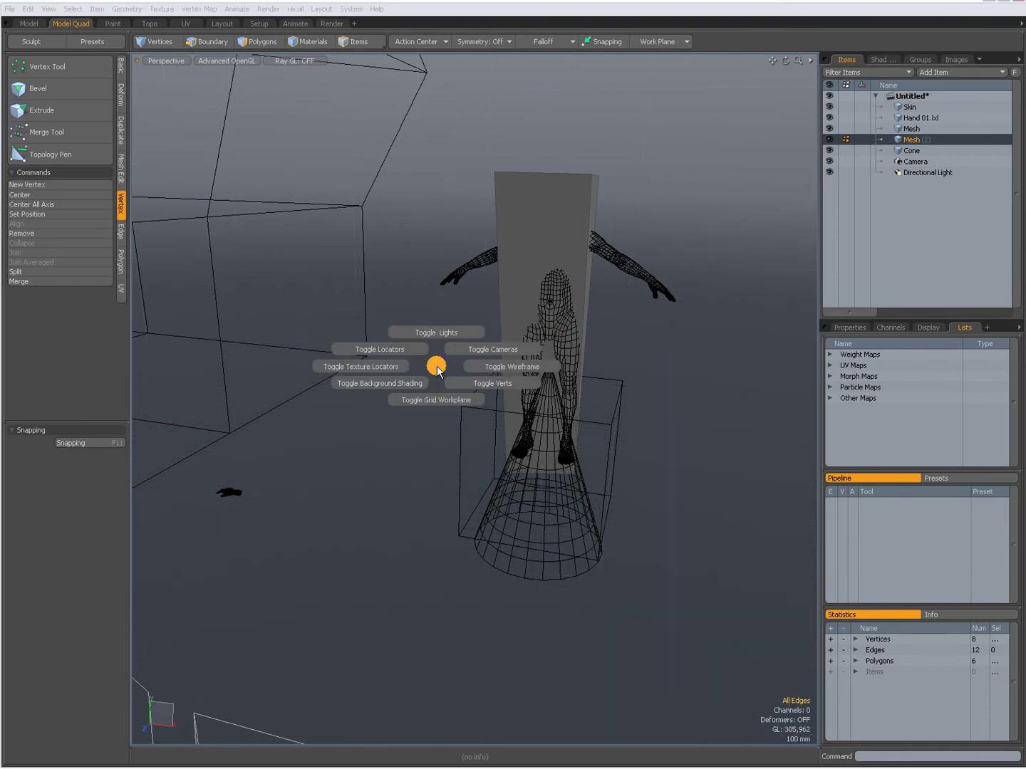
click(434, 399)
key(ctrl+alt+q)
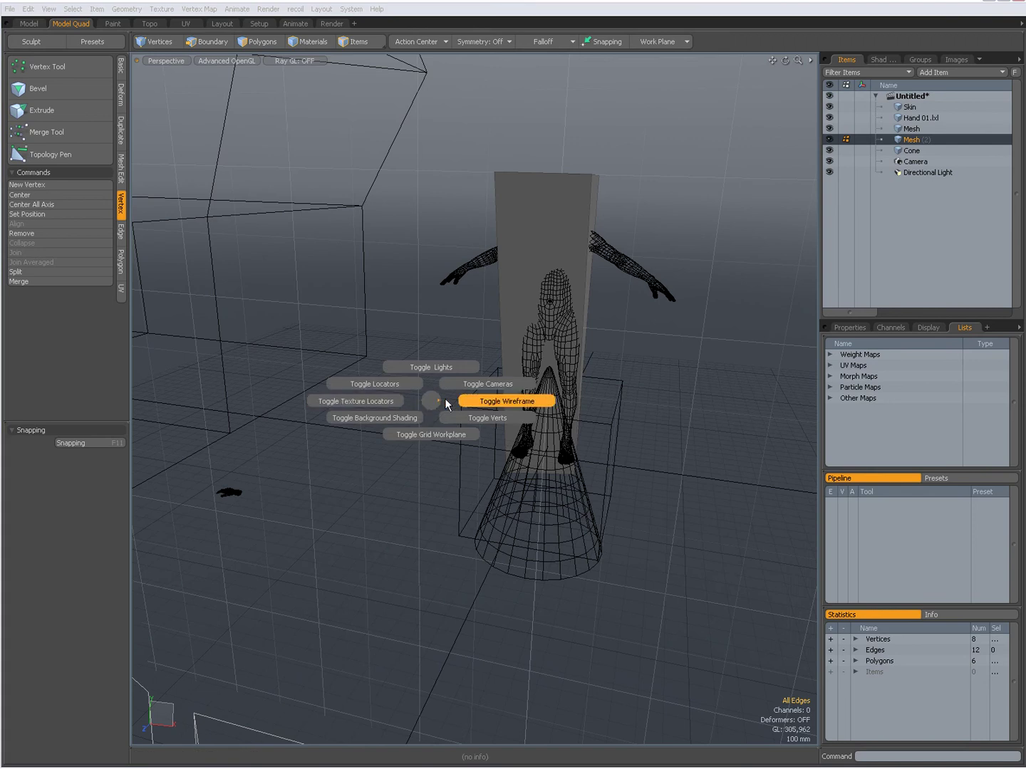
click(433, 400)
Cycle the viewport shading style through Wire, Shaded, Texture and Gooch, and return to Advanced GL
key(ctrl+alt+s)
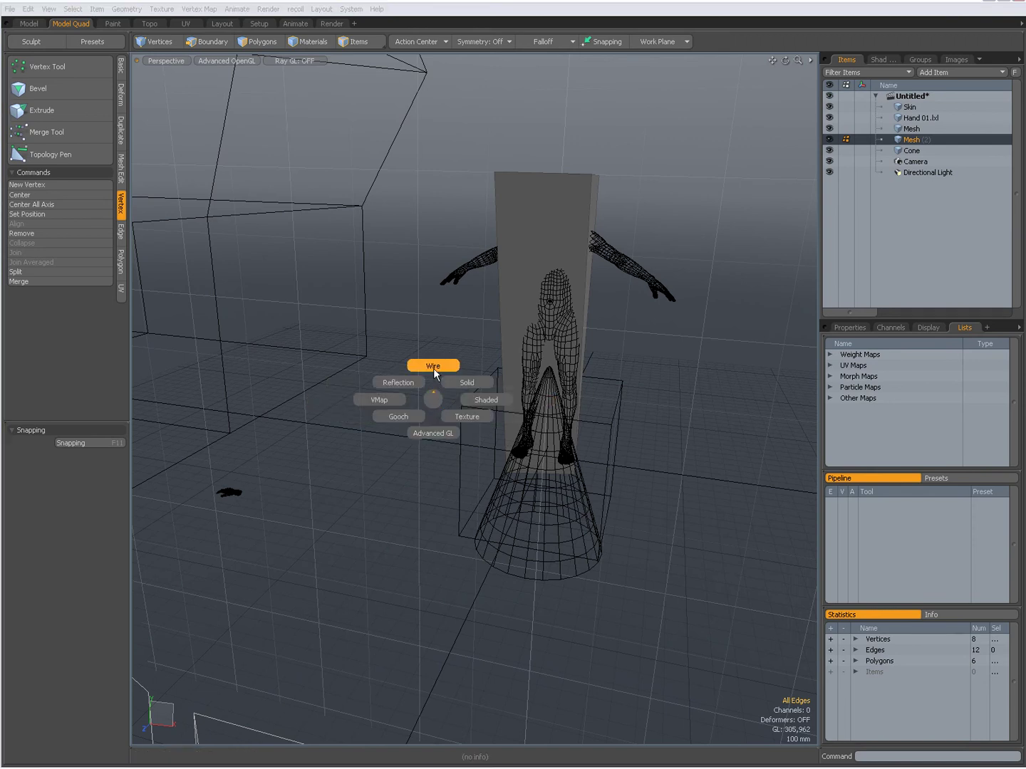
click(433, 366)
key(ctrl+alt+s)
click(474, 371)
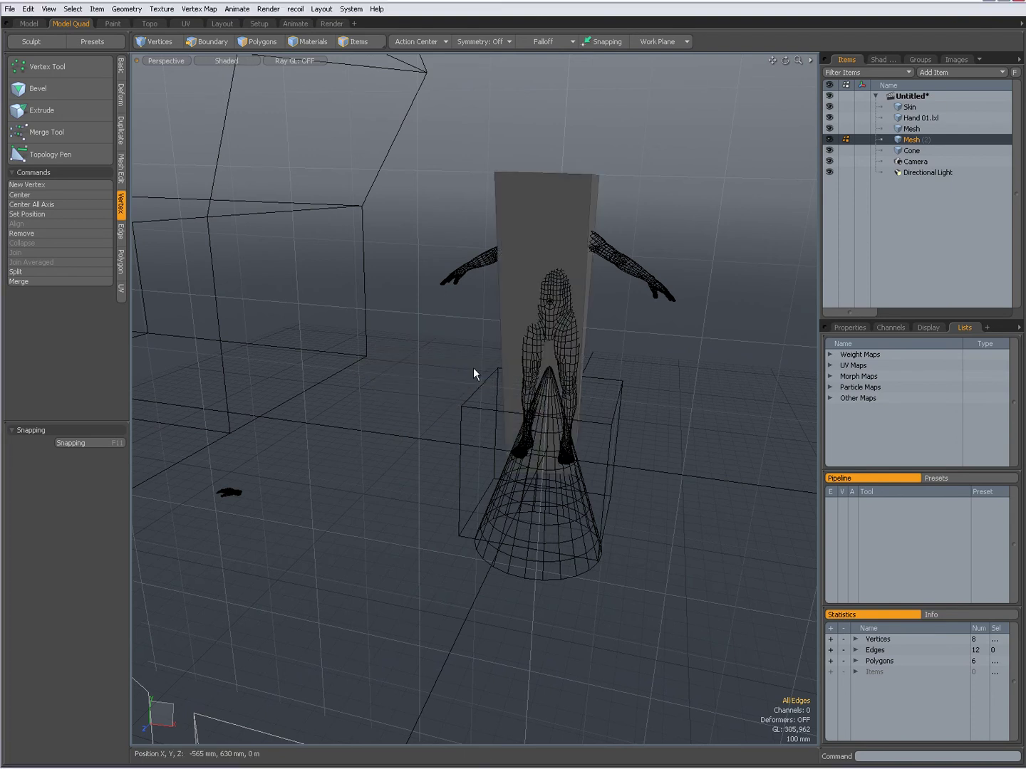
key(ctrl+alt+s)
click(498, 391)
key(ctrl+alt+s)
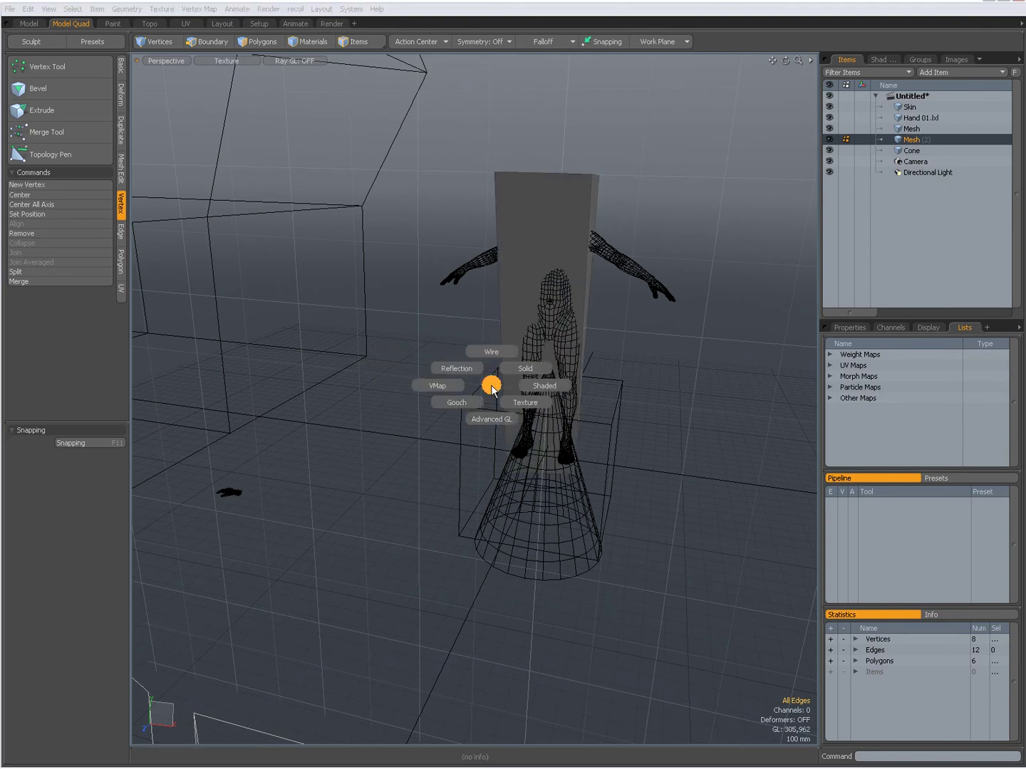
click(453, 372)
key(ctrl+alt+s)
click(420, 386)
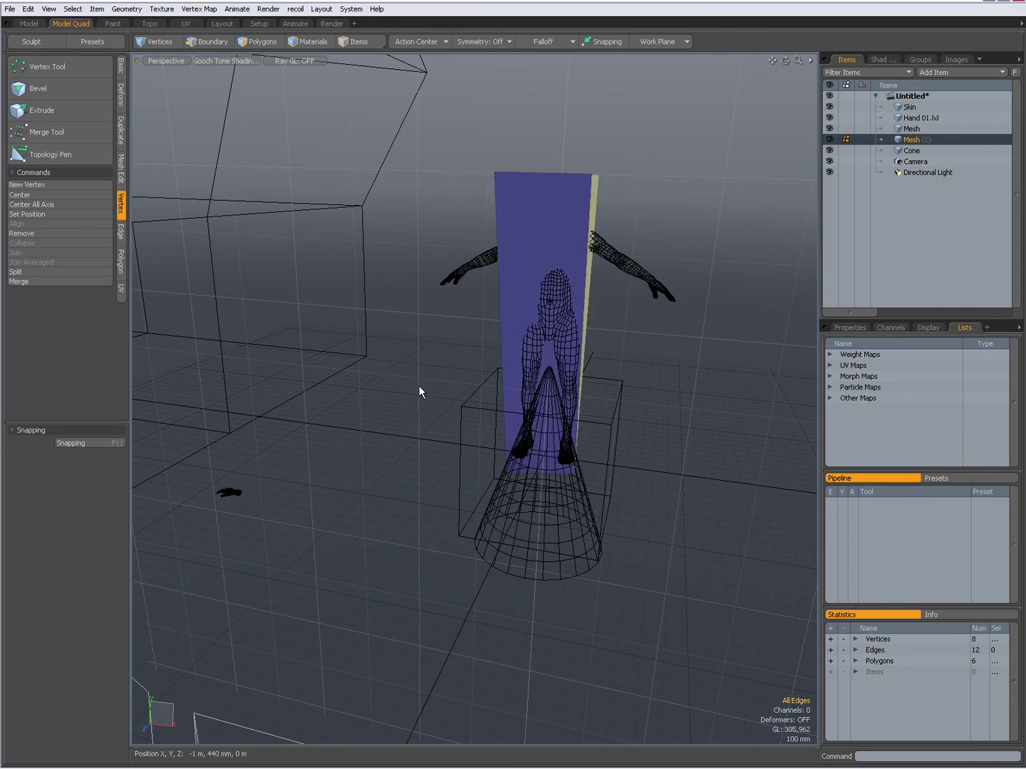
key(ctrl+alt+s)
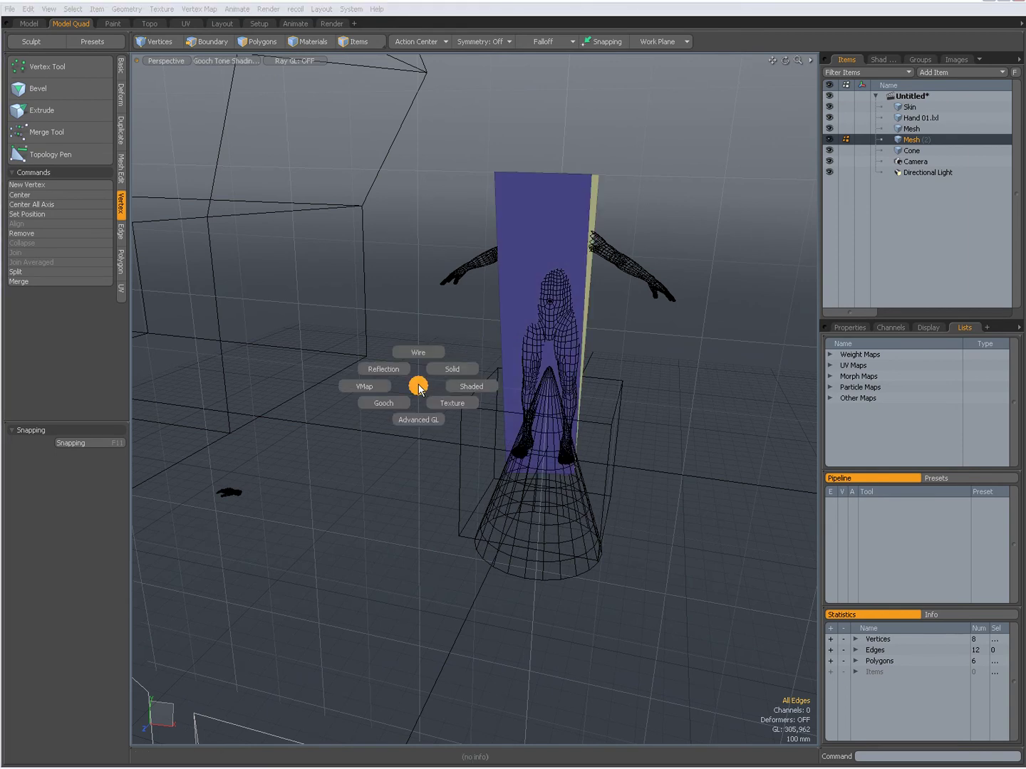
click(416, 423)
Call up the Info/Stats and Tools pop-up palettes over the viewport and dismiss them
alt+drag(569, 455, 491, 453)
key(ctrl+3)
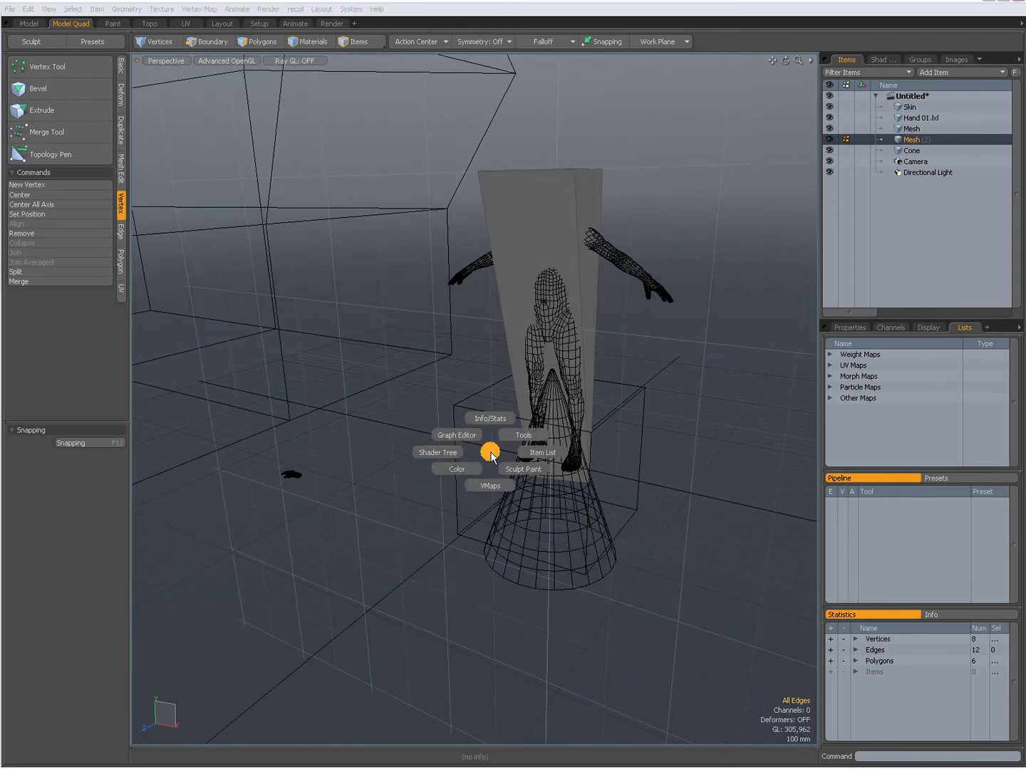
click(484, 417)
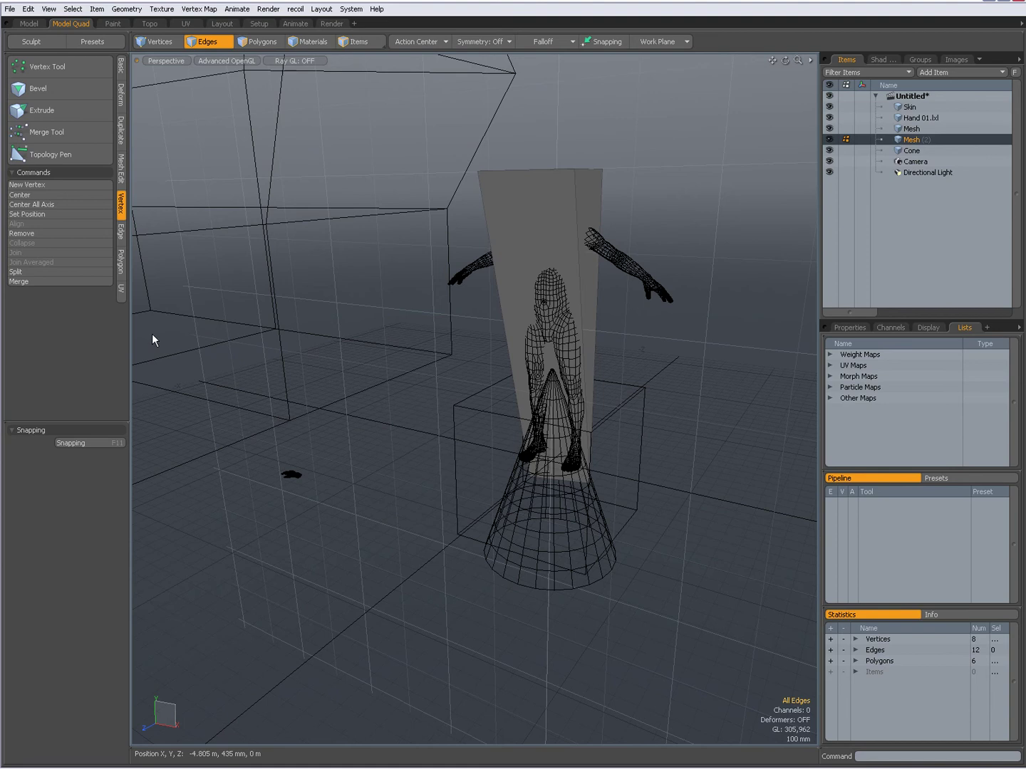
key(ctrl+space)
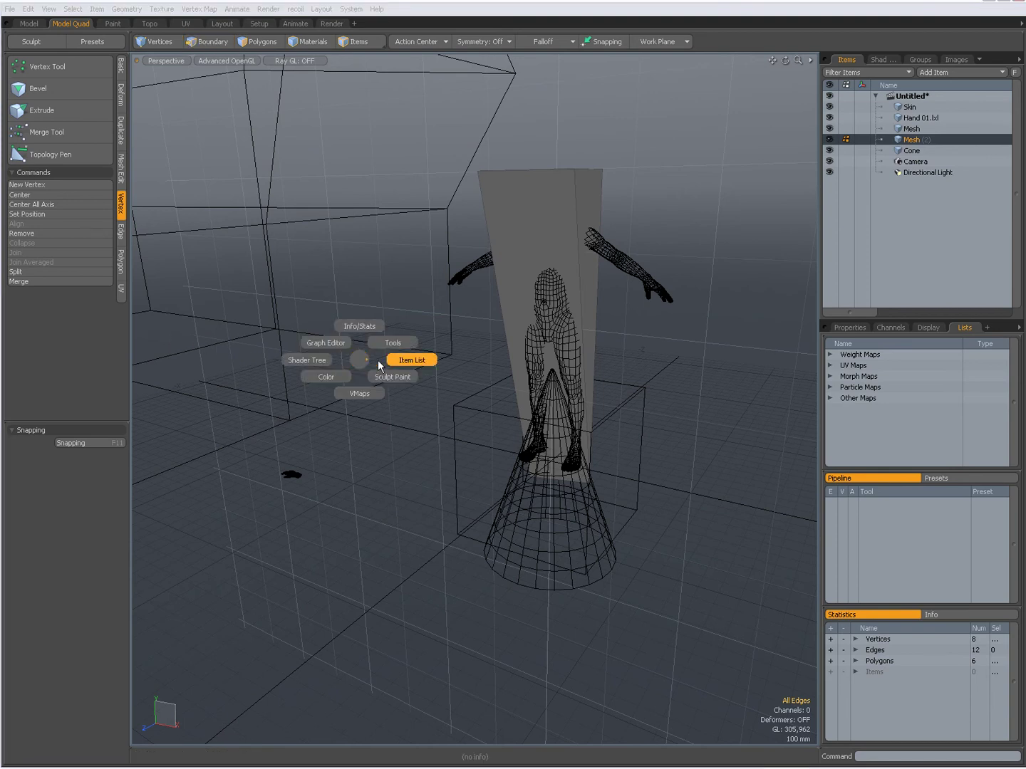
click(399, 342)
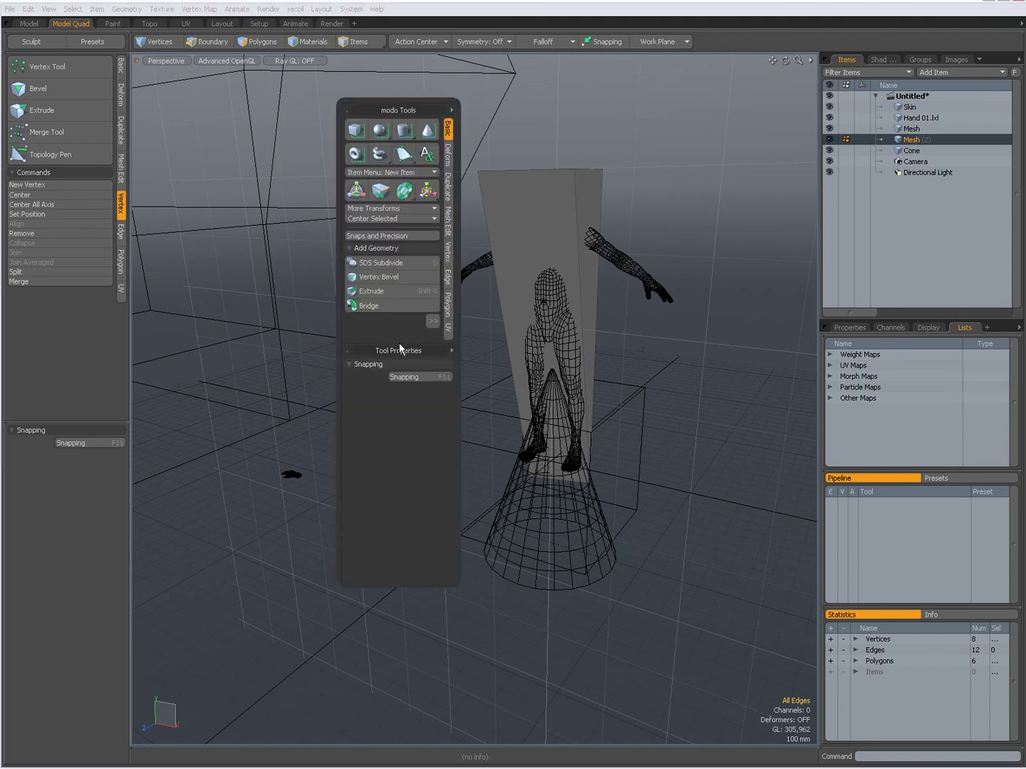
key(2)
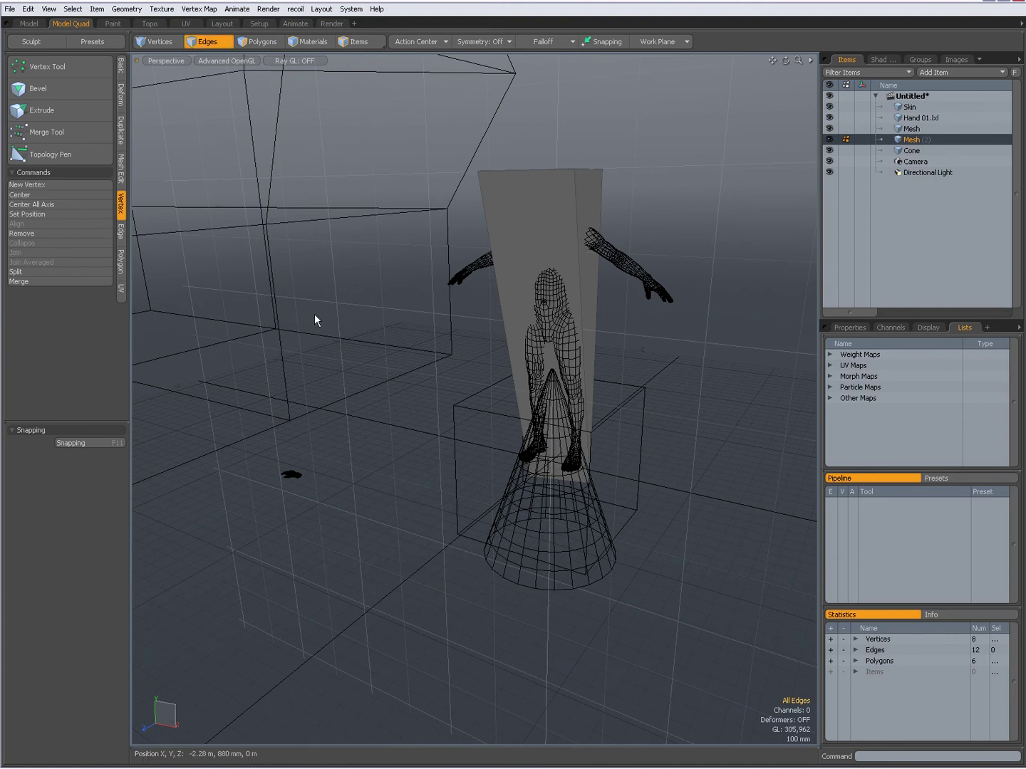
Show the active mesh's vertices with Toggle Verts from the topology pie menu
key(ctrl)
key(ctrl+3)
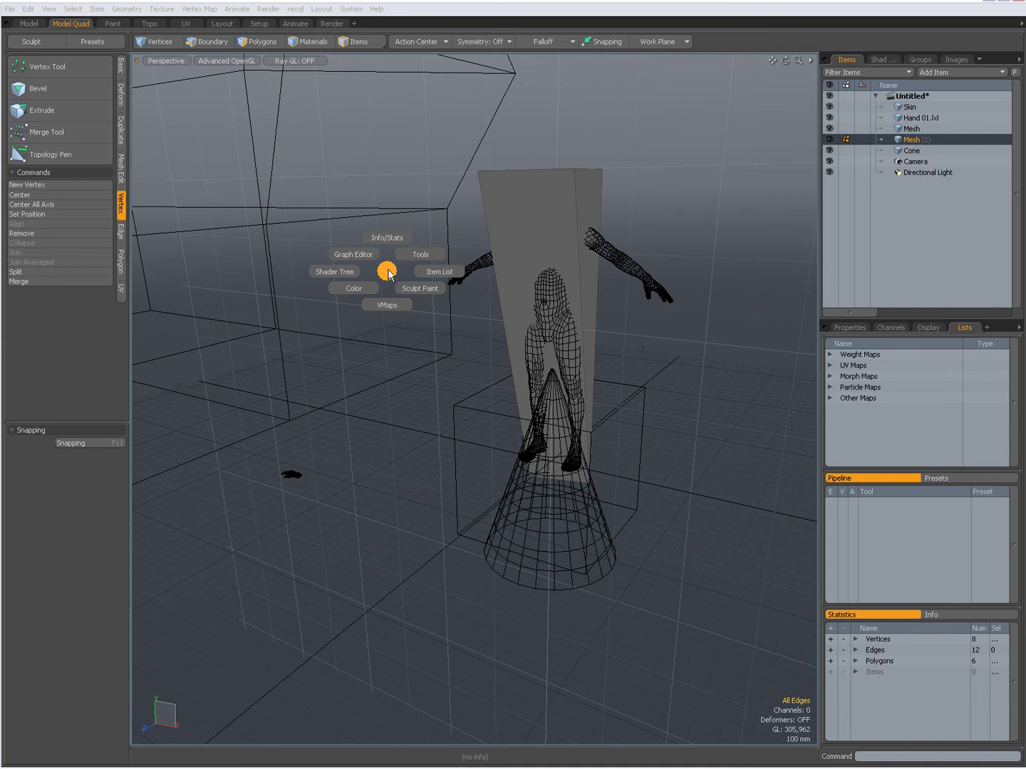
key(ctrl+4)
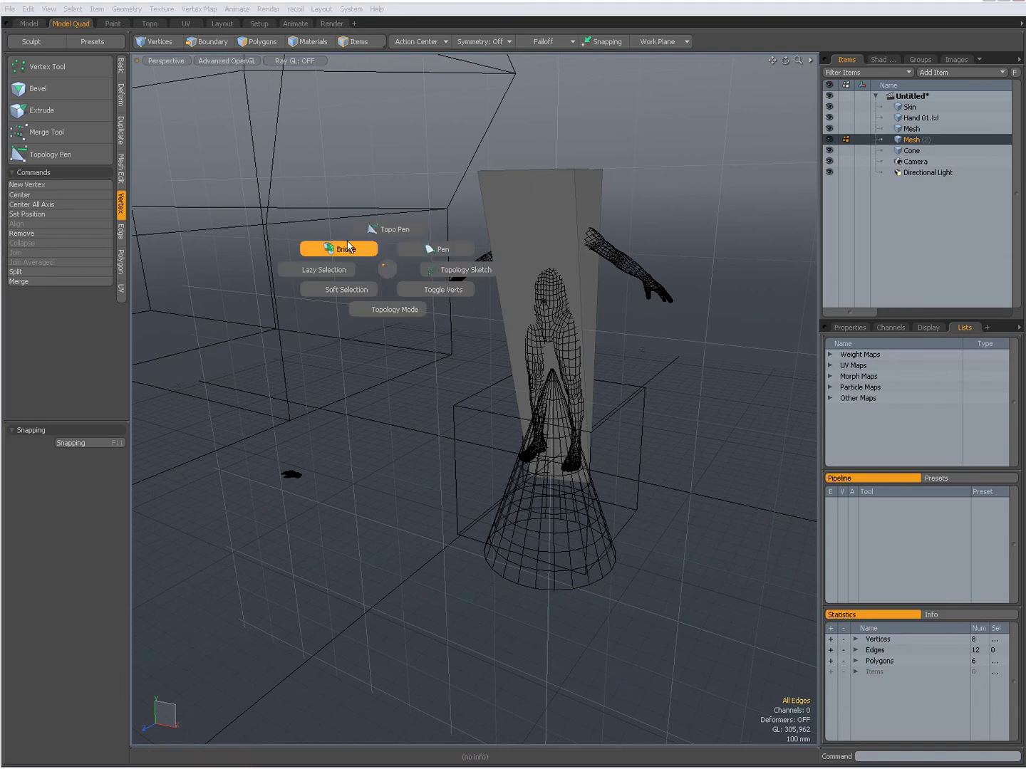
click(405, 289)
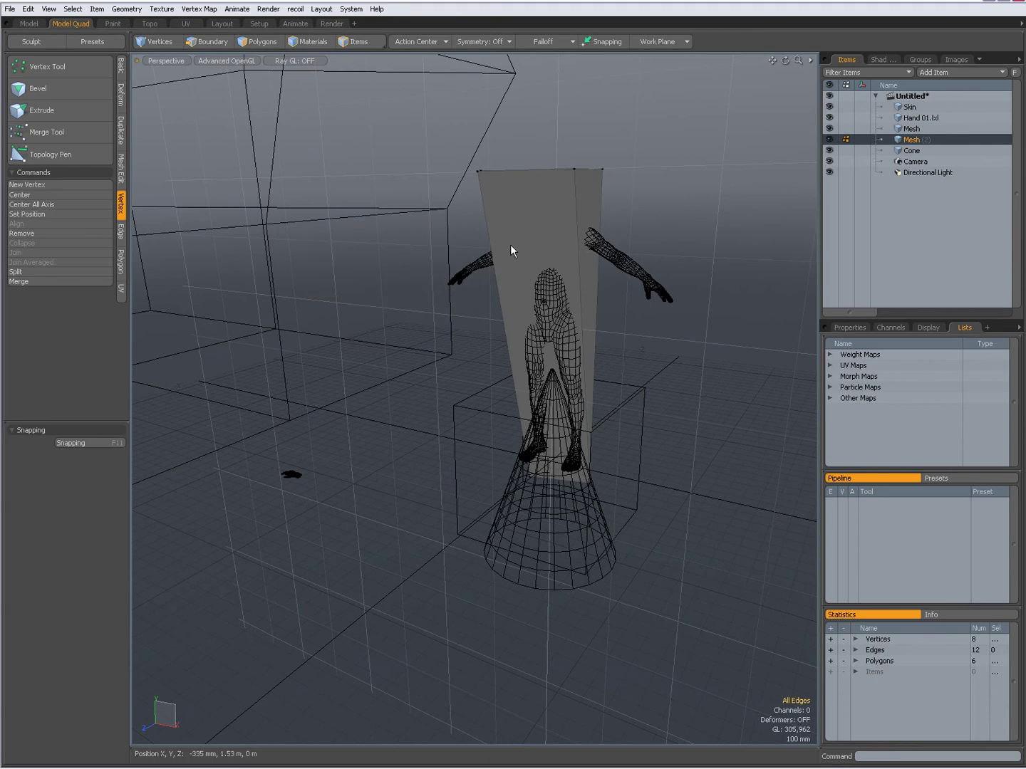
Choose Mode in the topology options pie menu, switch to polygon selection and bring that pie menu up again
key(ctrl+5)
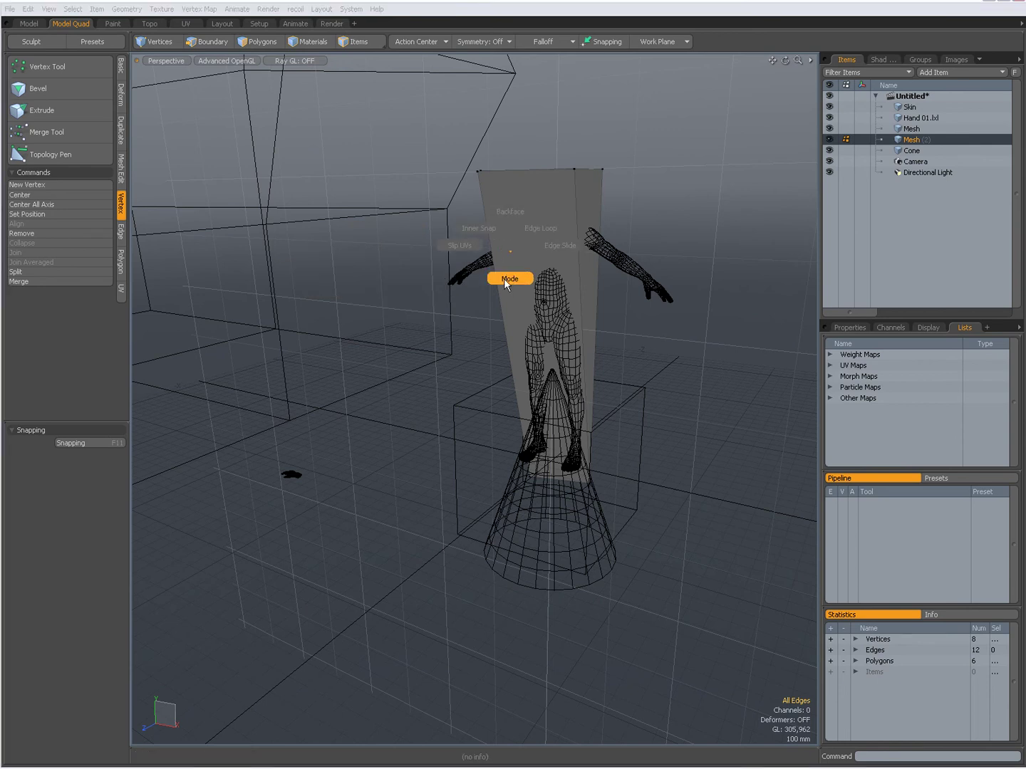
click(504, 279)
key(ctrl+shift+t)
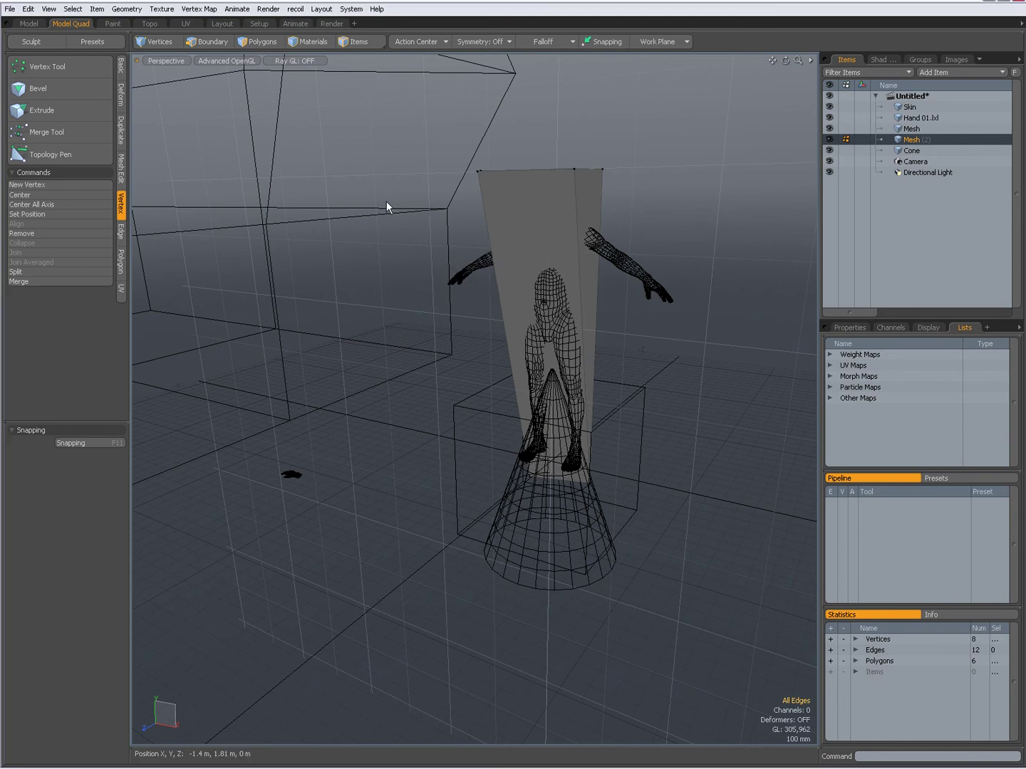
key(2)
key(3)
key(ctrl+shift+t)
key(ctrl+2)
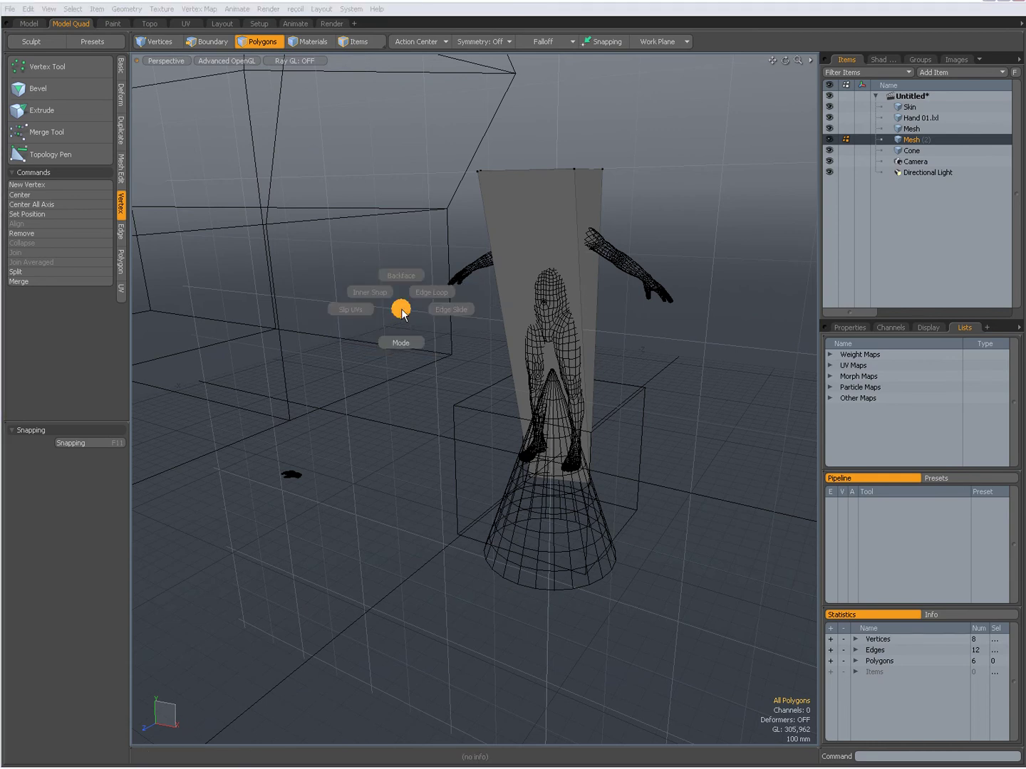
Change the inactive meshes' display to Flat Shaded, Same as Active and finally Invisible
key(ctrl+3)
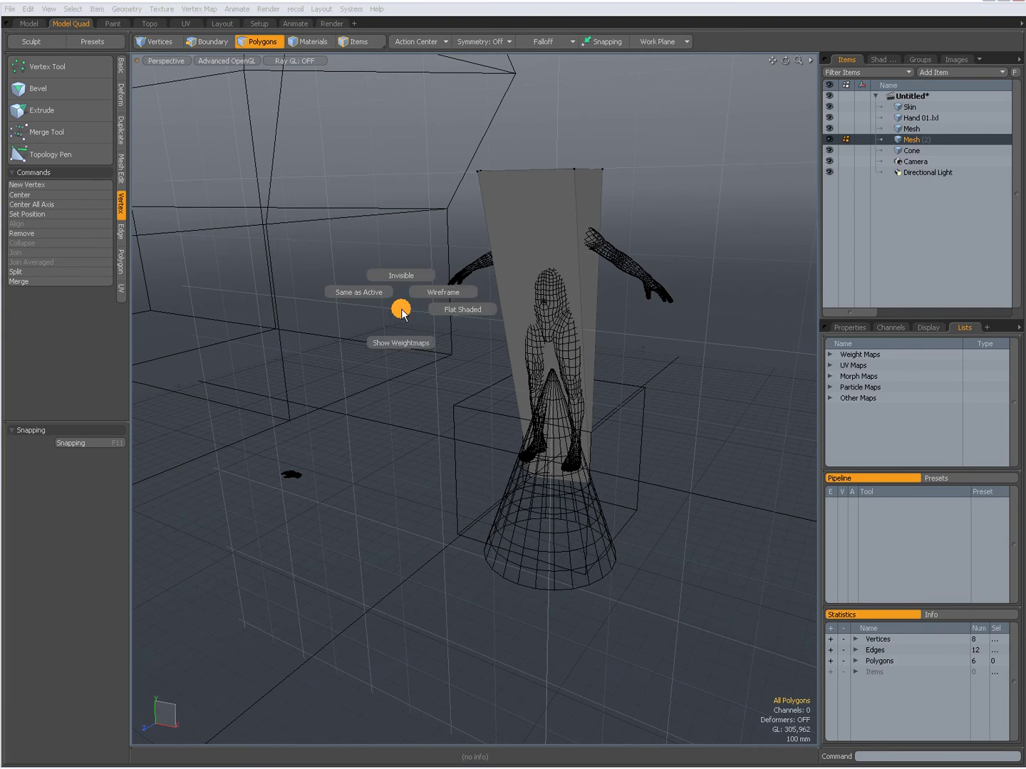
click(450, 316)
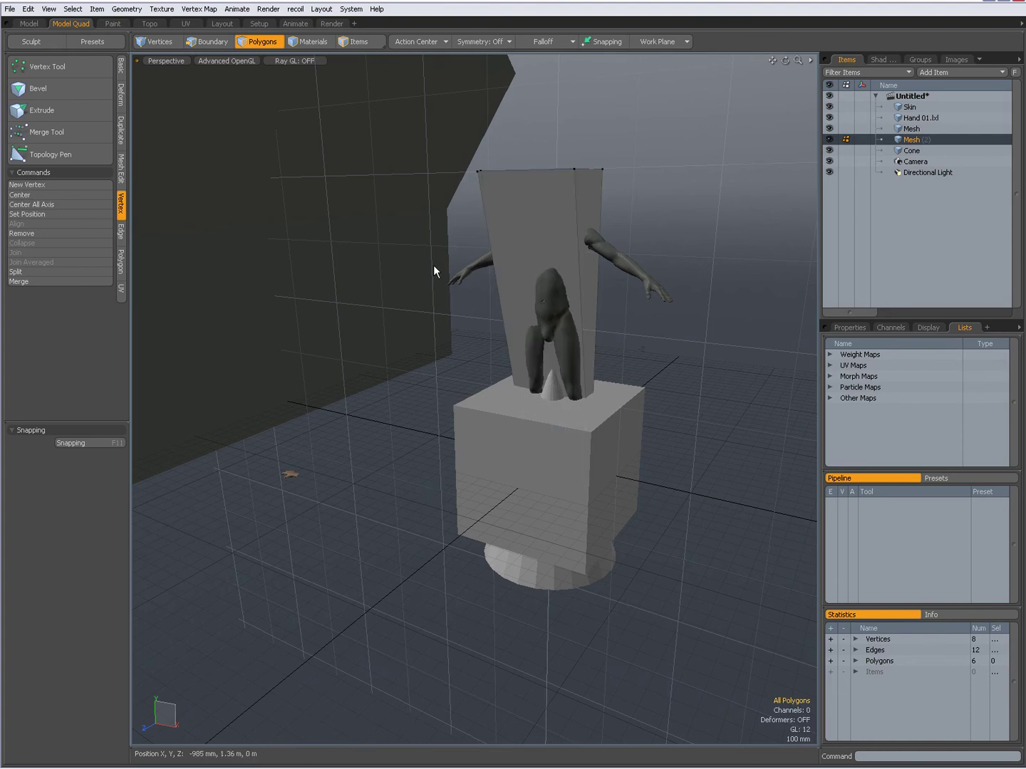
key(ctrl+shift+w)
click(390, 246)
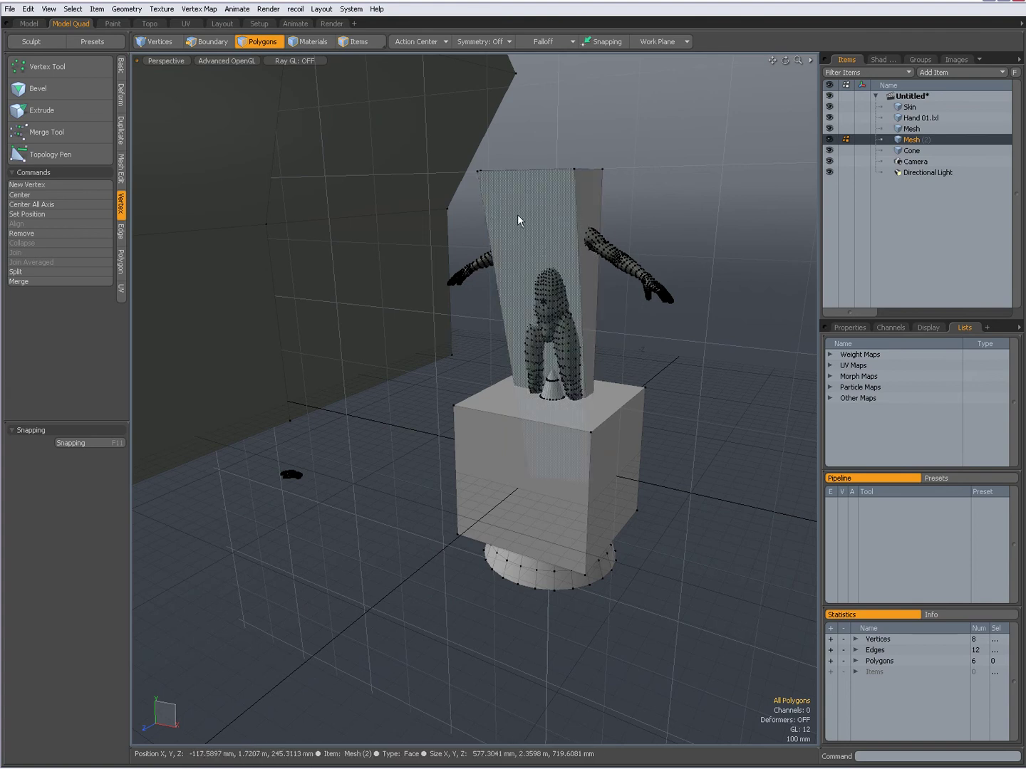
key(ctrl+shift+w)
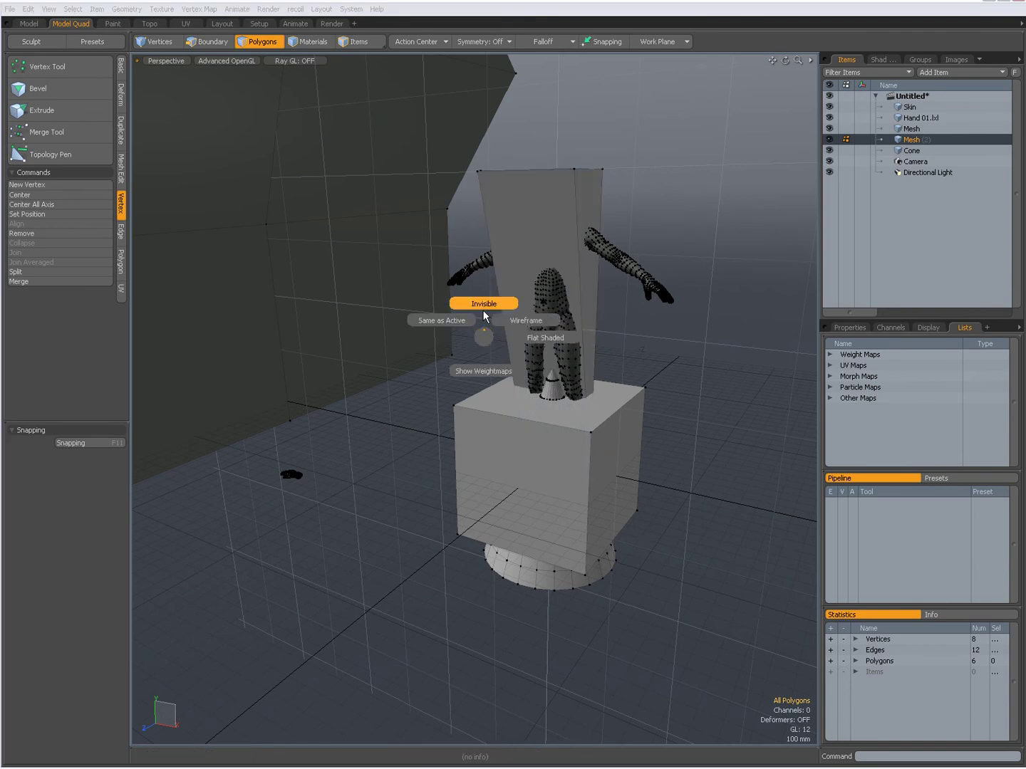
click(485, 304)
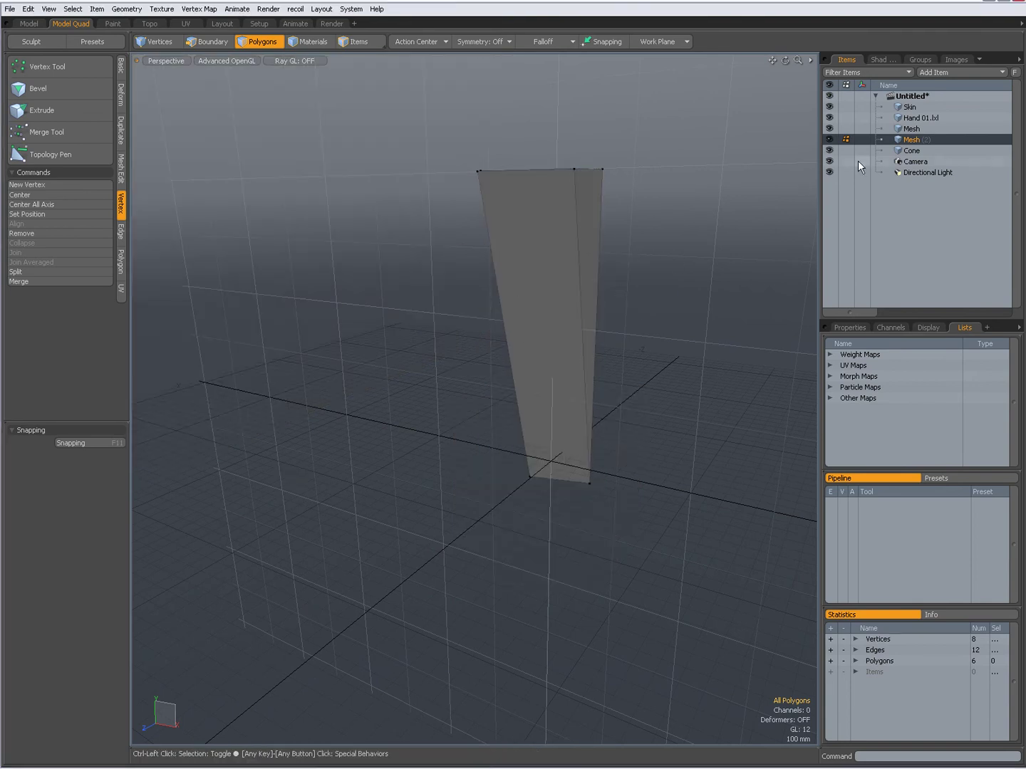
Activate the upper Mesh, Hand 01.lxl and Skin items in turn, and make Mesh (2) active again
click(913, 128)
click(915, 119)
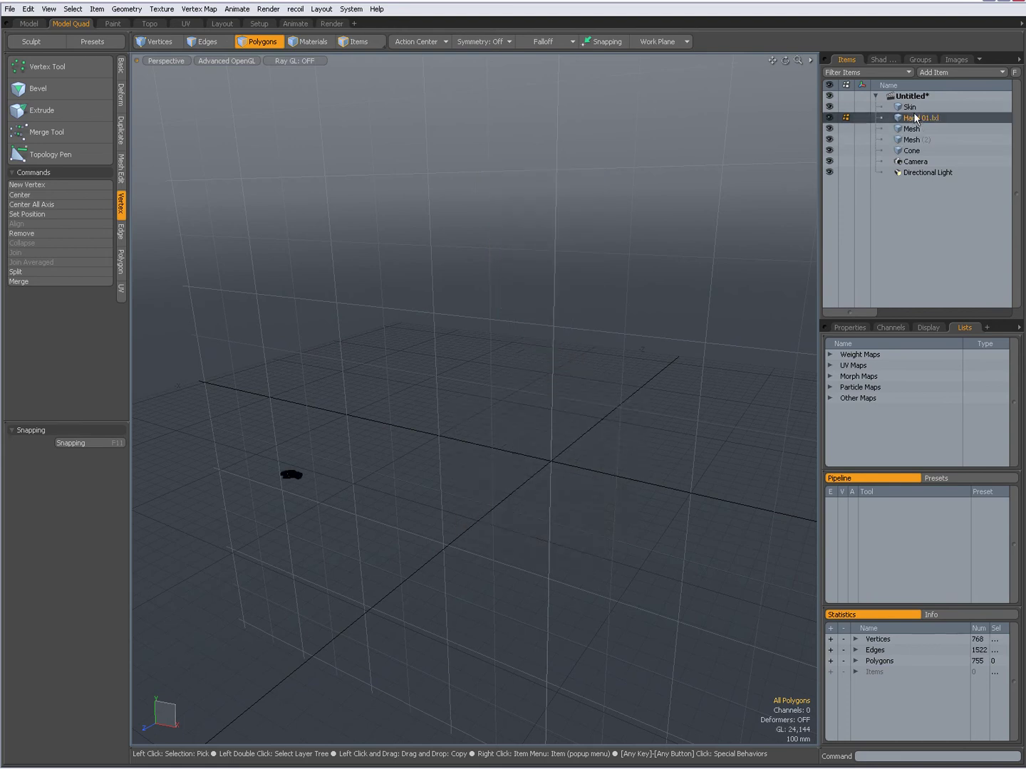
click(910, 106)
click(911, 140)
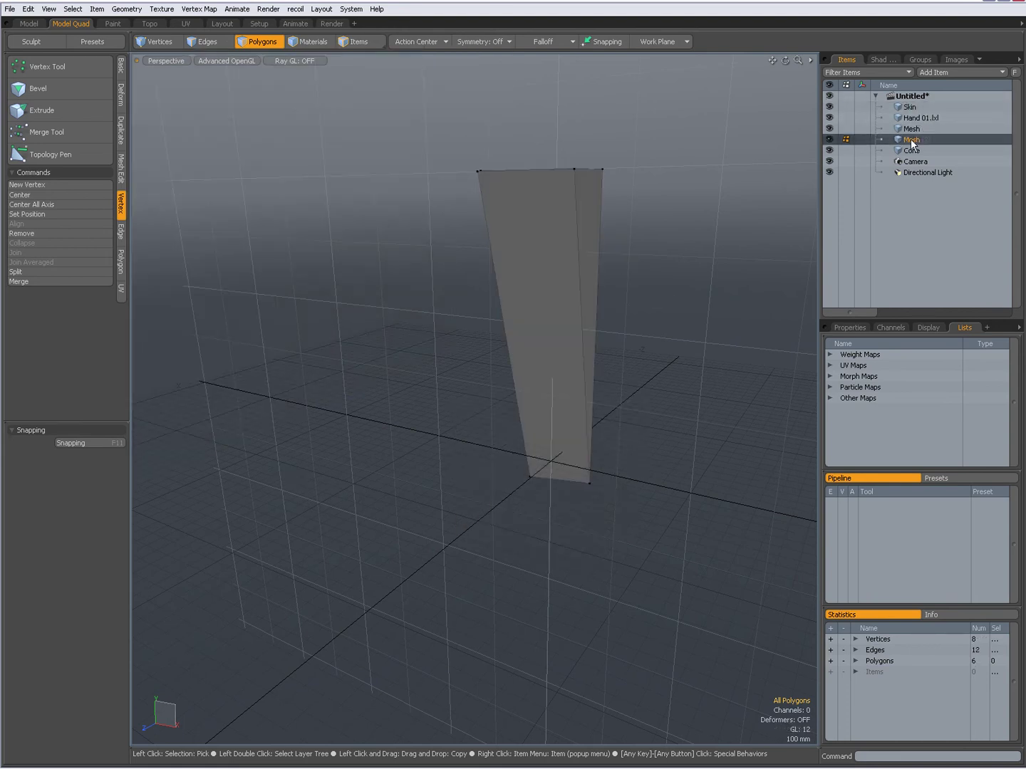
Set the inactive meshes' display to Wireframe and toggle Show Weightmaps on and off
key(ctrl+3)
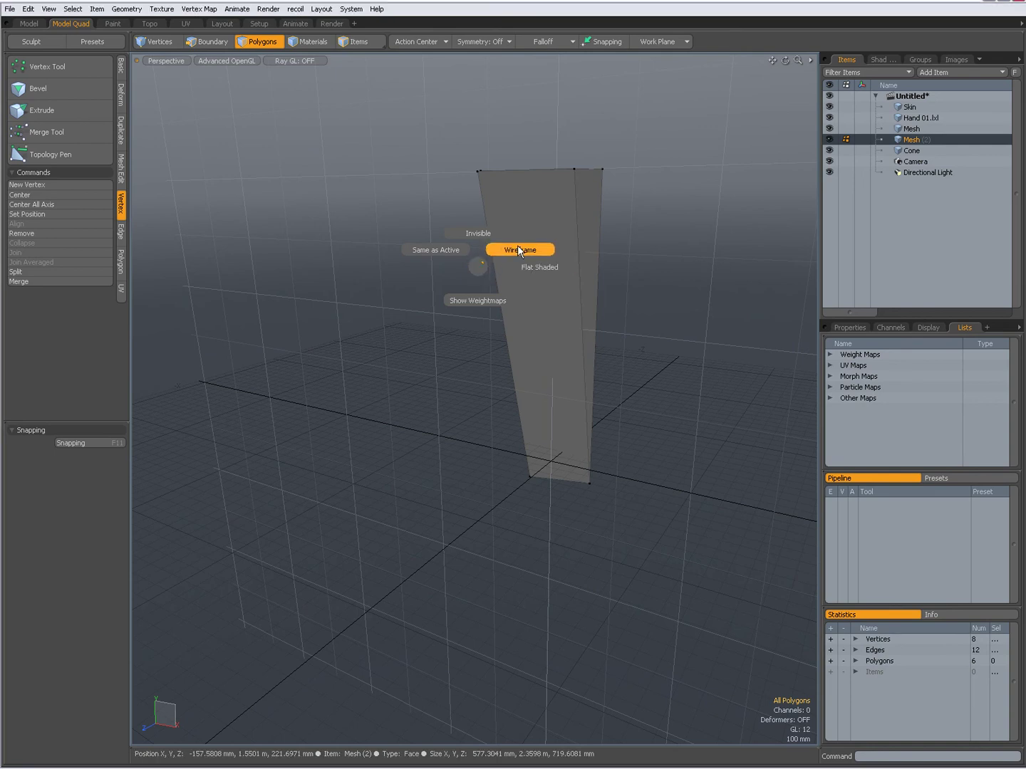
click(519, 249)
key(ctrl+grave)
click(515, 280)
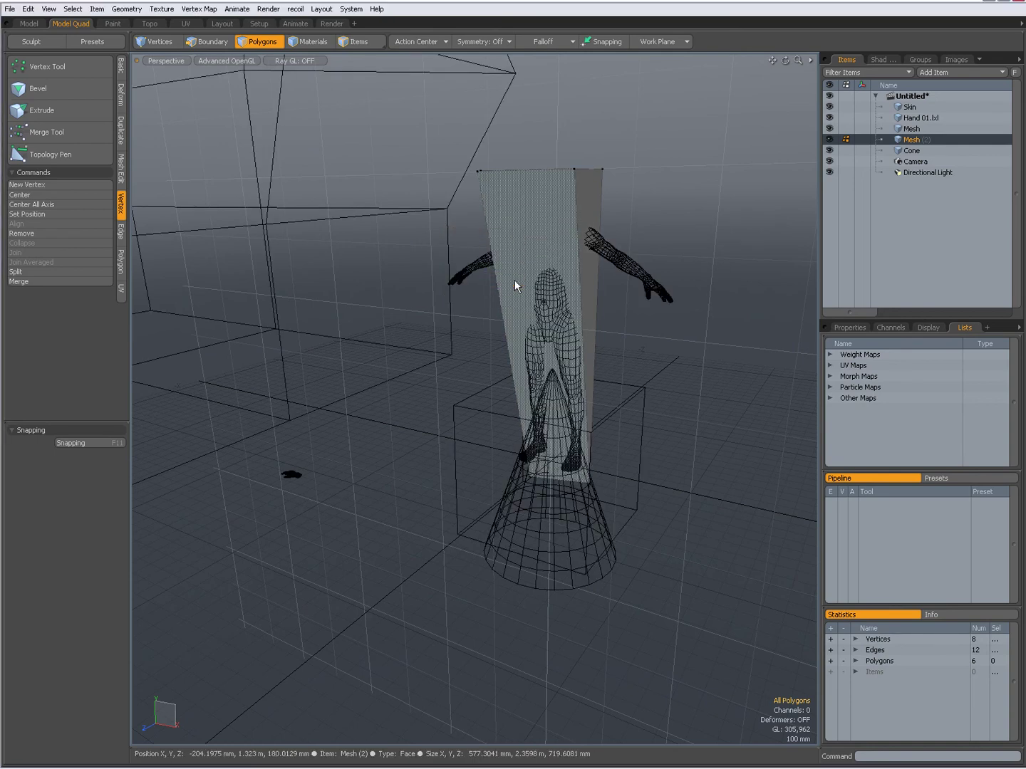
key(ctrl+3)
click(516, 316)
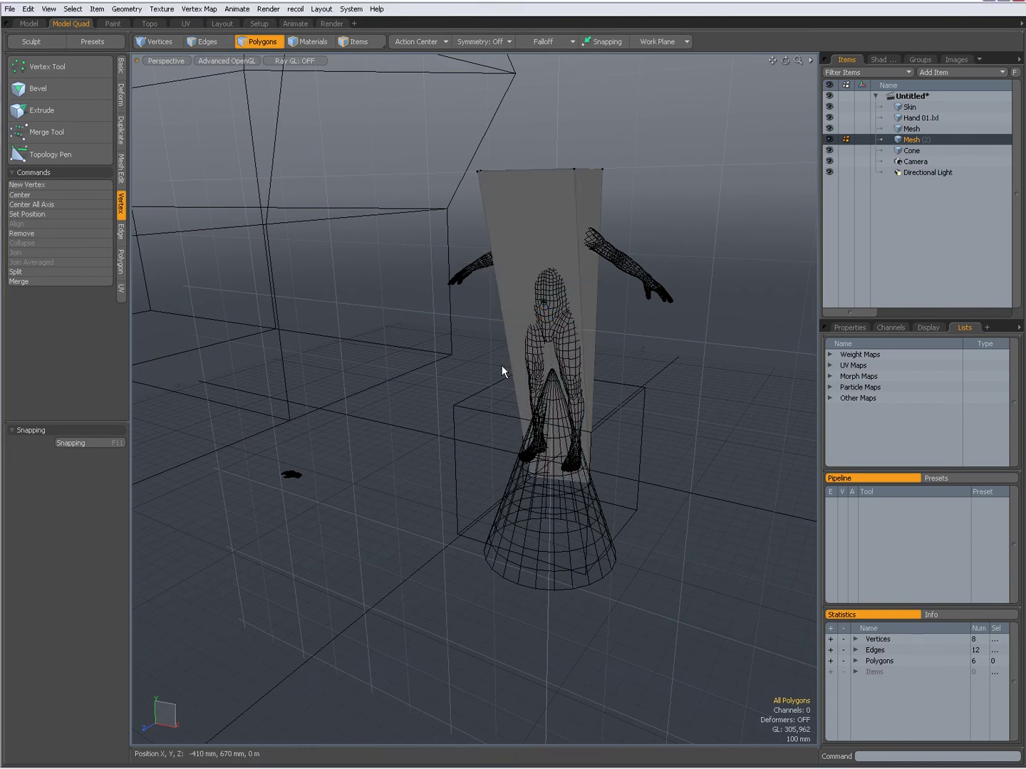
Open the floating Model, Sculpt, Animate Tools and Command History palettes and spread them across the viewport
key(F2)
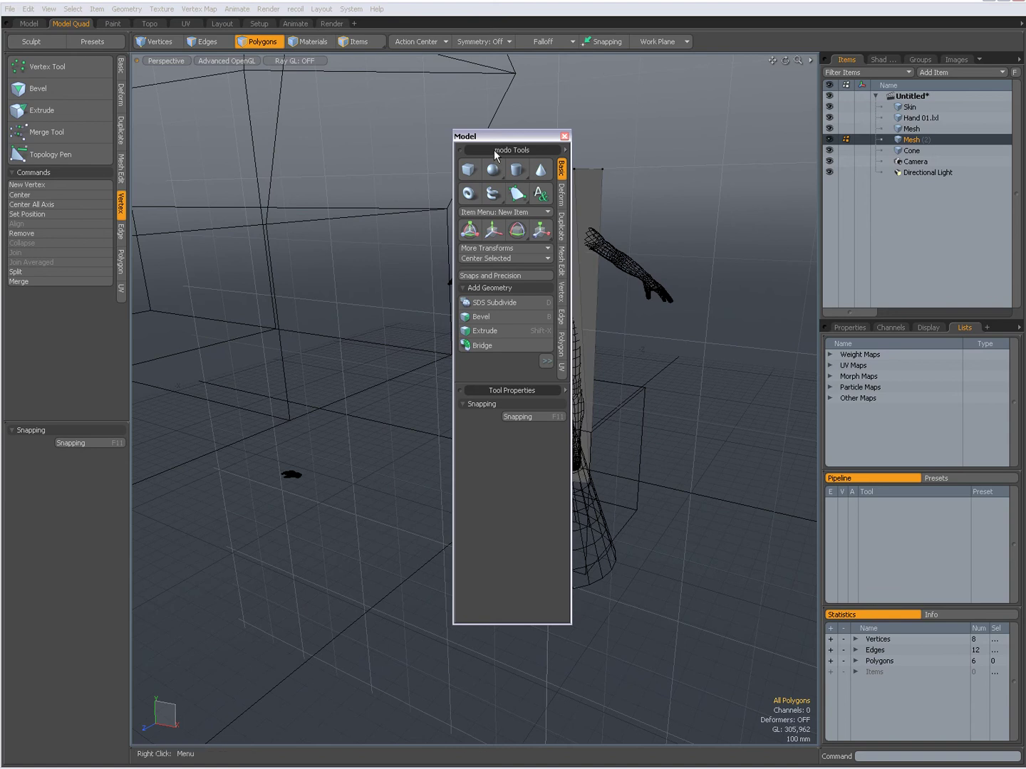
drag(494, 137, 83, 154)
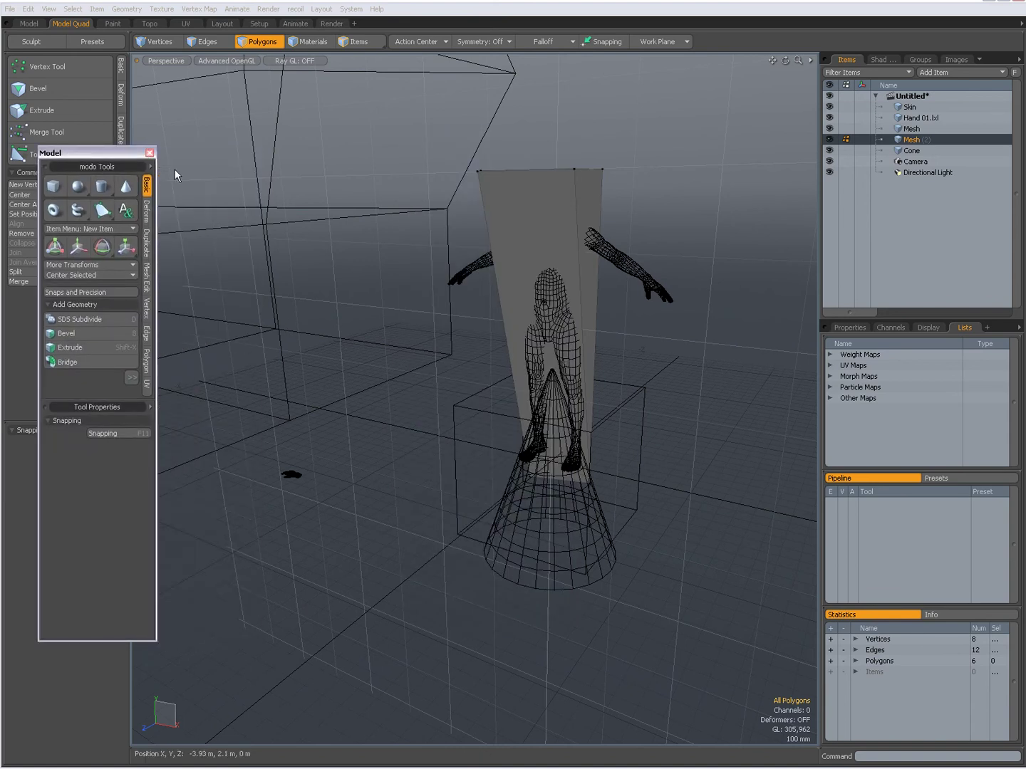
key(F3)
mouse_move(340, 157)
mouse_down()
mouse_move(189, 152)
mouse_move(345, 179)
mouse_up()
key(ctrl+grave)
key(ctrl+grave)
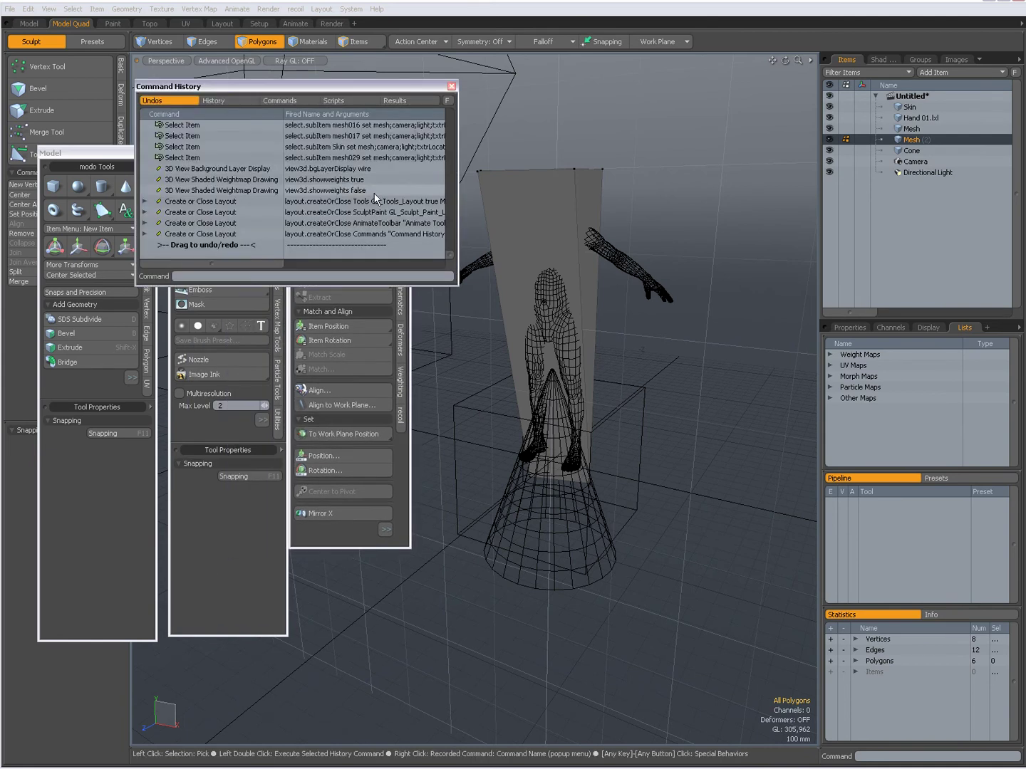
drag(351, 86, 668, 71)
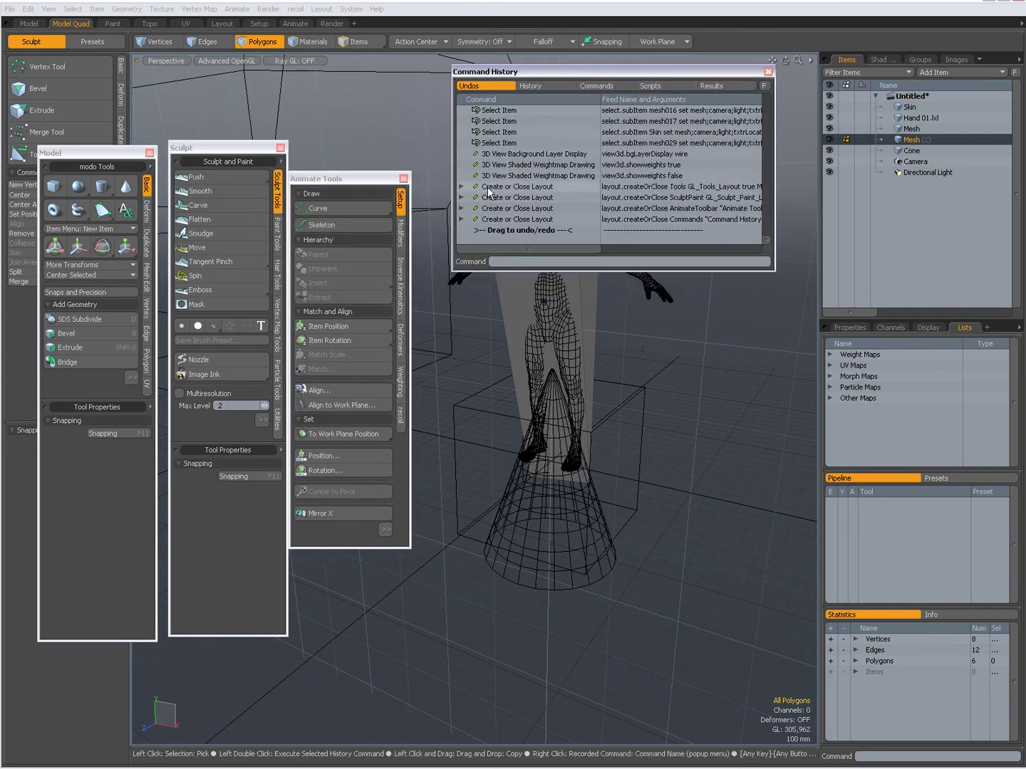
Call up the Preset Browser and dismiss it along with the Command History, Animate Tools, Sculpt and Model palettes
key(F6)
drag(492, 183, 628, 314)
click(910, 299)
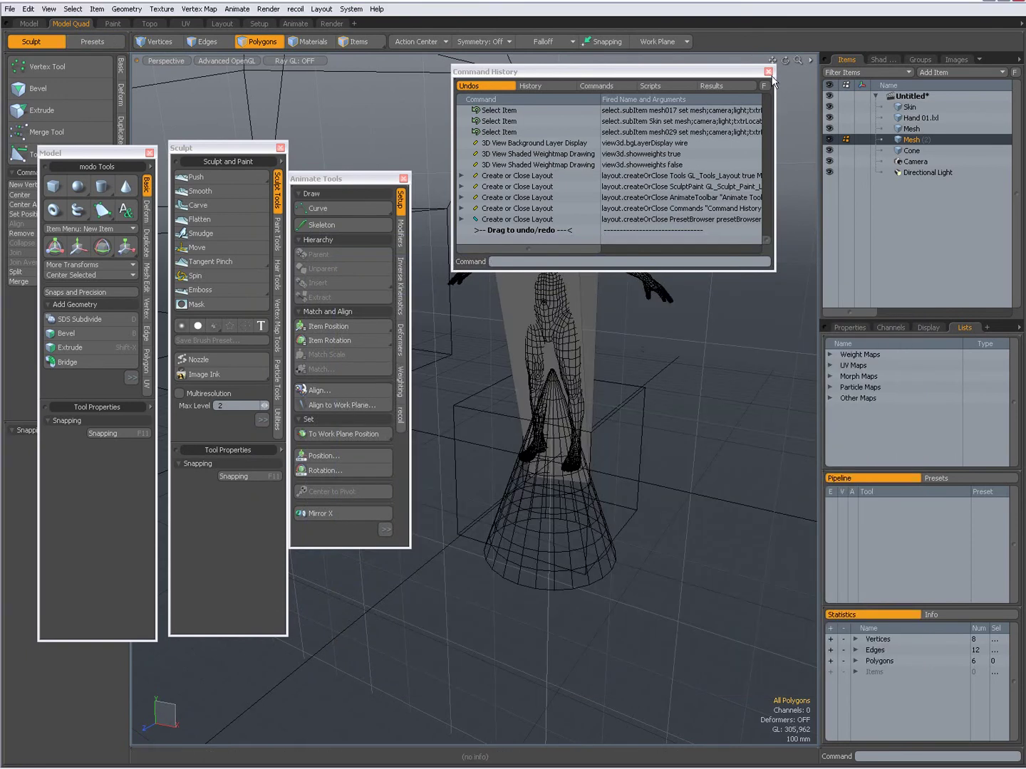
click(768, 71)
click(402, 178)
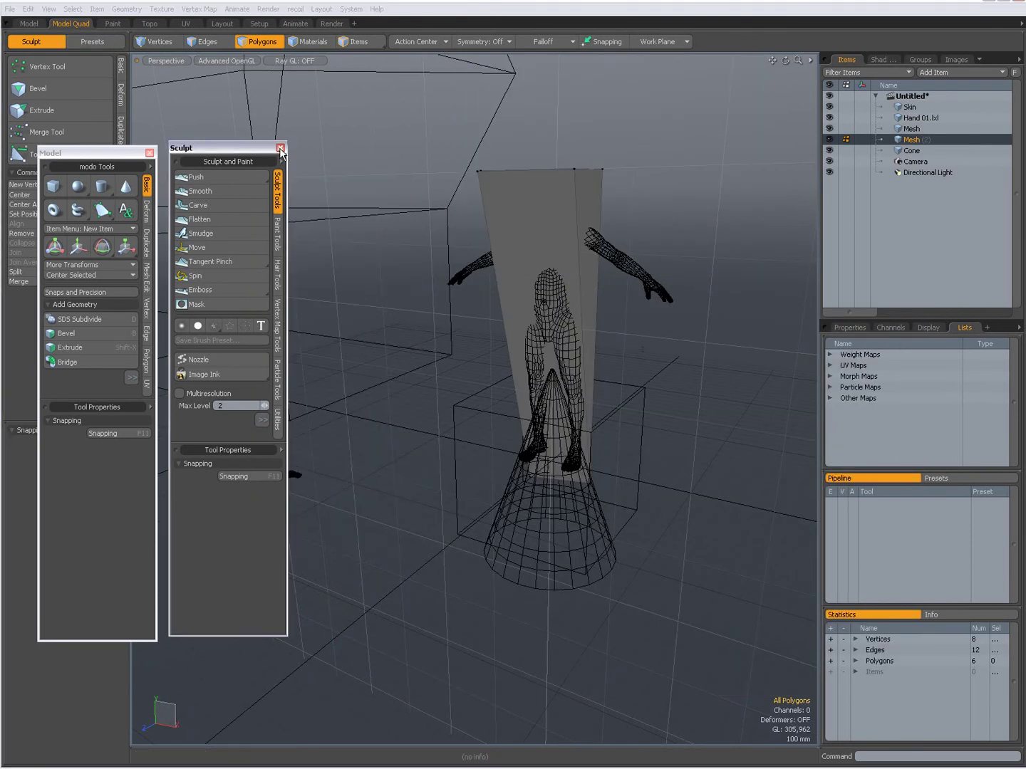
click(279, 148)
click(150, 153)
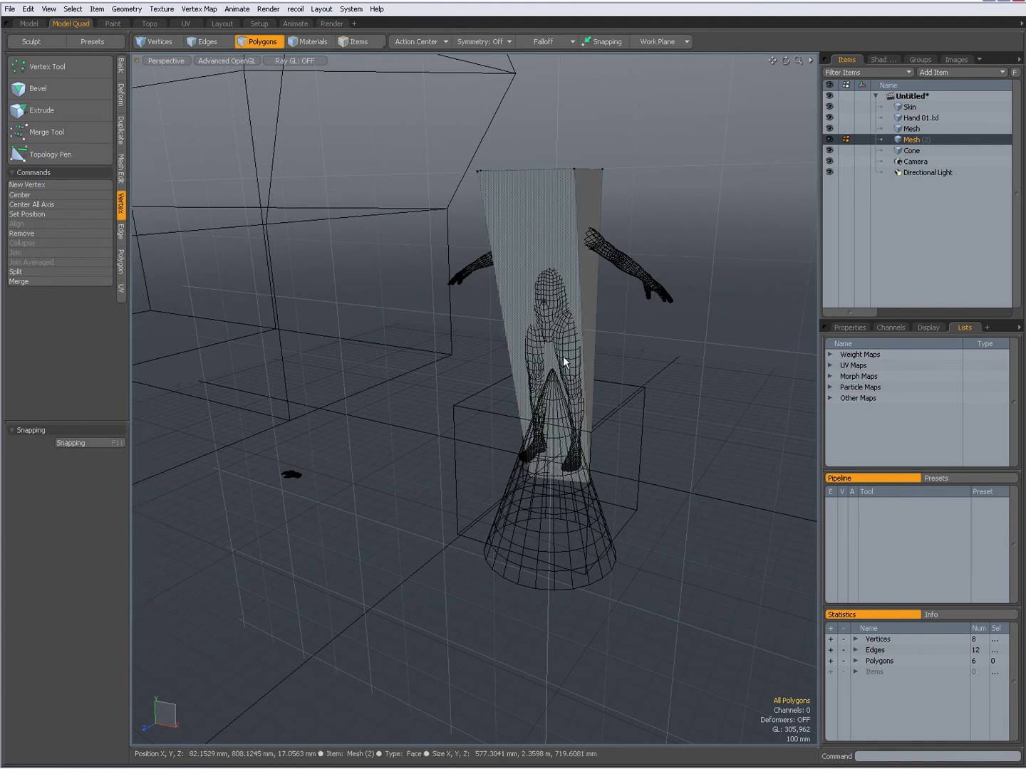
key(alt+Tab)
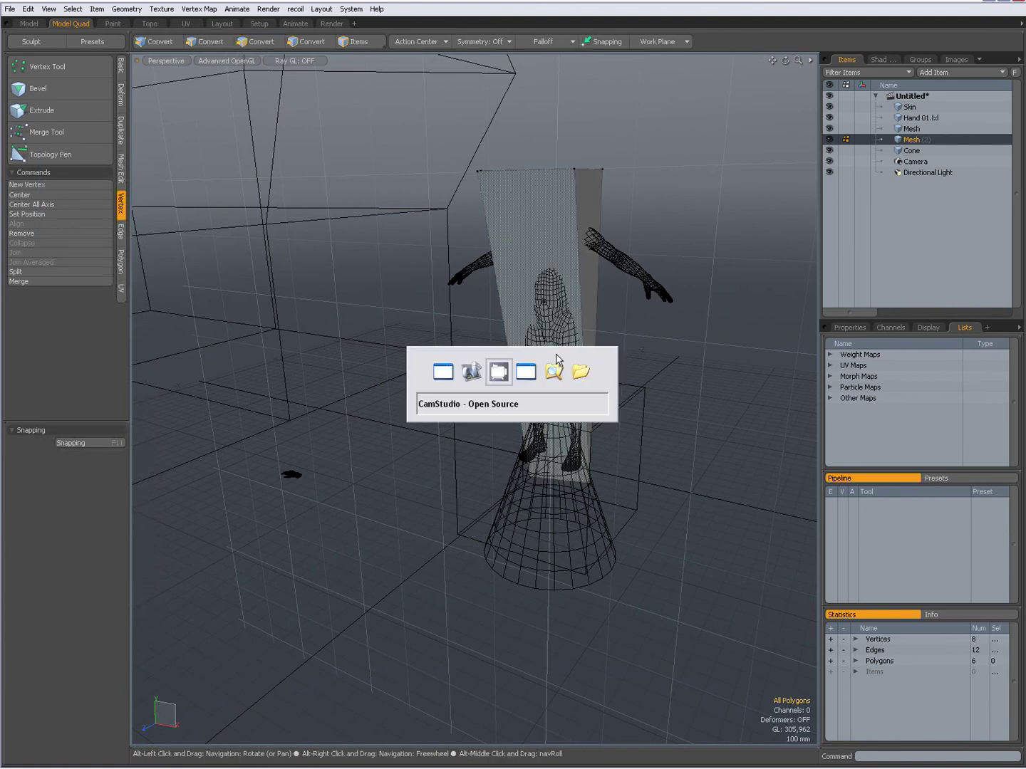
click(575, 607)
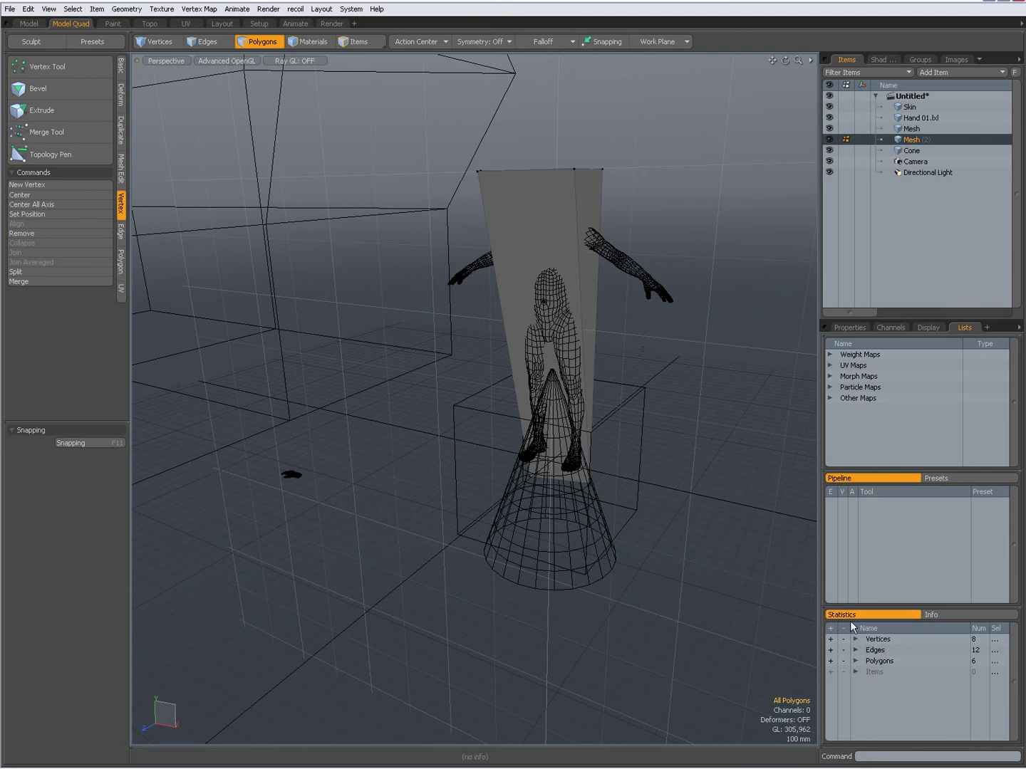
View the Info list, return to Statistics and enlarge the Statistics list to fill the space below the item list
click(946, 612)
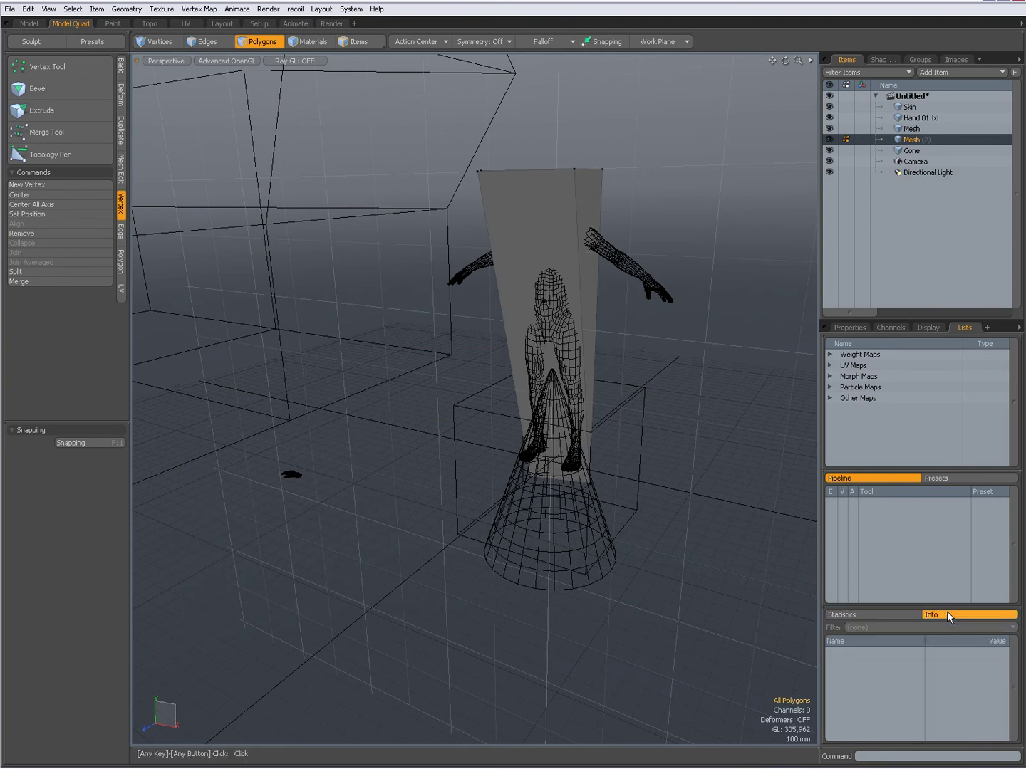
click(875, 614)
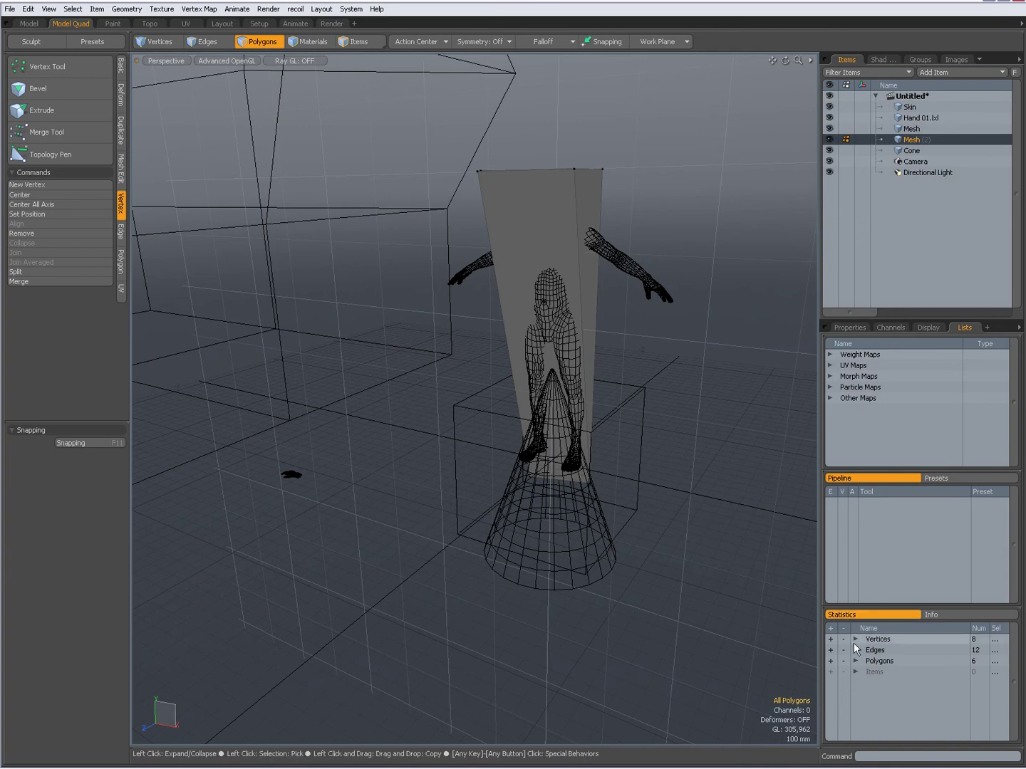
mouse_move(891, 605)
mouse_down()
mouse_move(888, 554)
mouse_move(906, 586)
mouse_up()
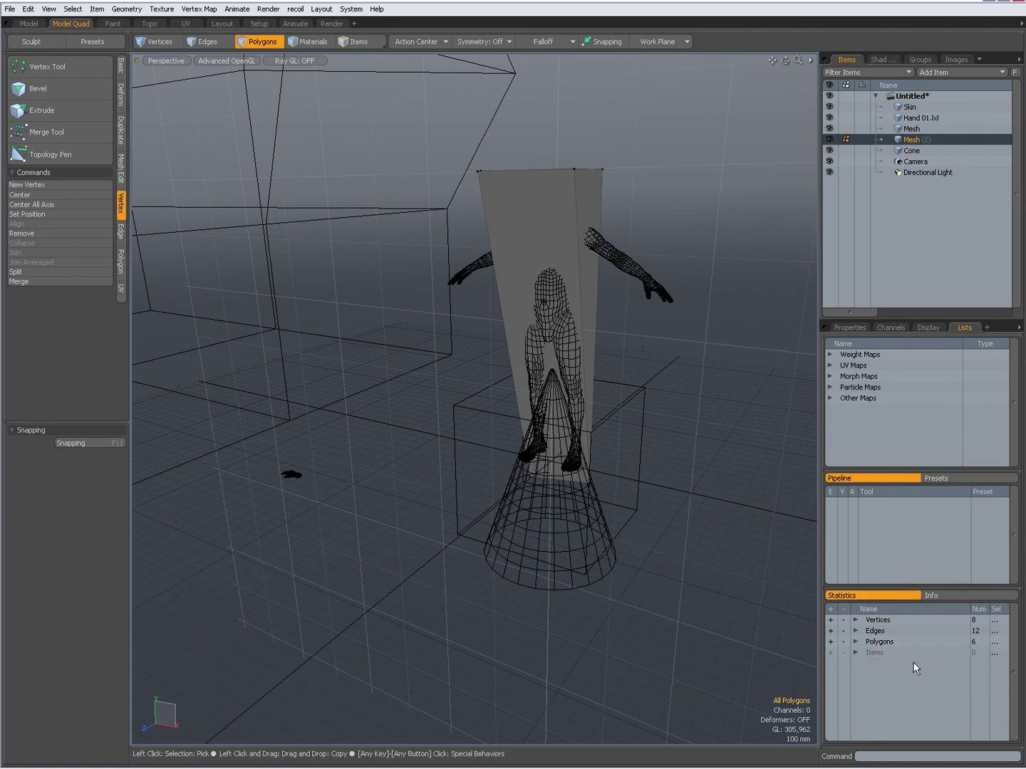
key(KP_0)
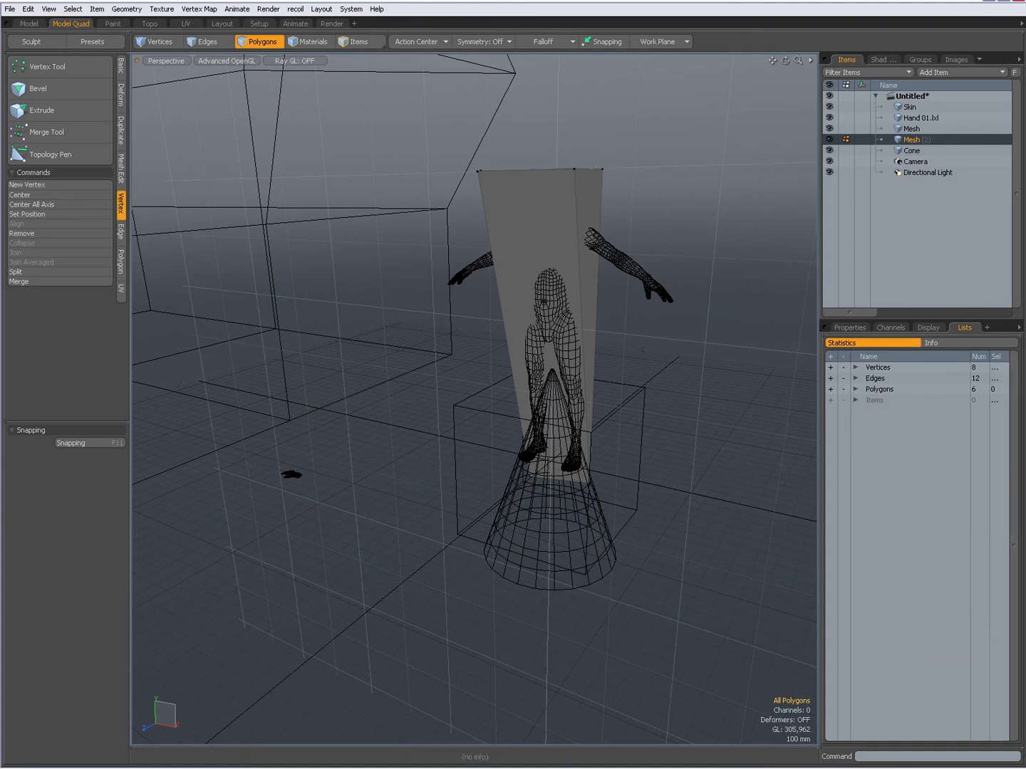
Expand the vertex statistics By Polygon and examine the tapered box's corners from other angles
click(855, 367)
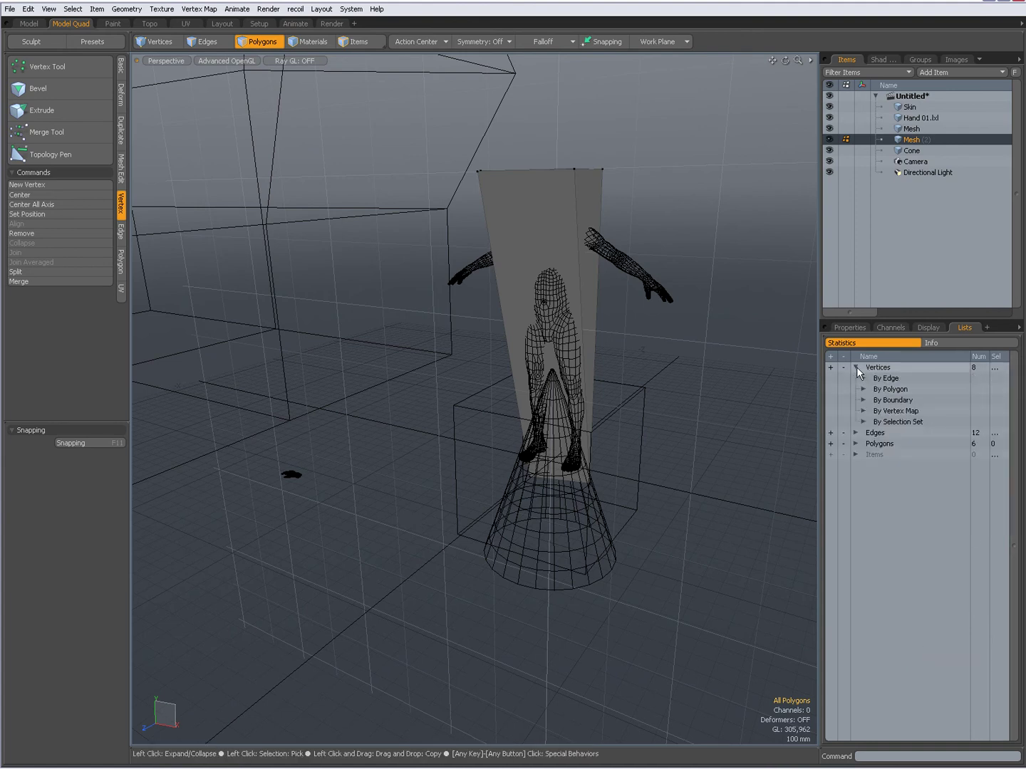
click(863, 390)
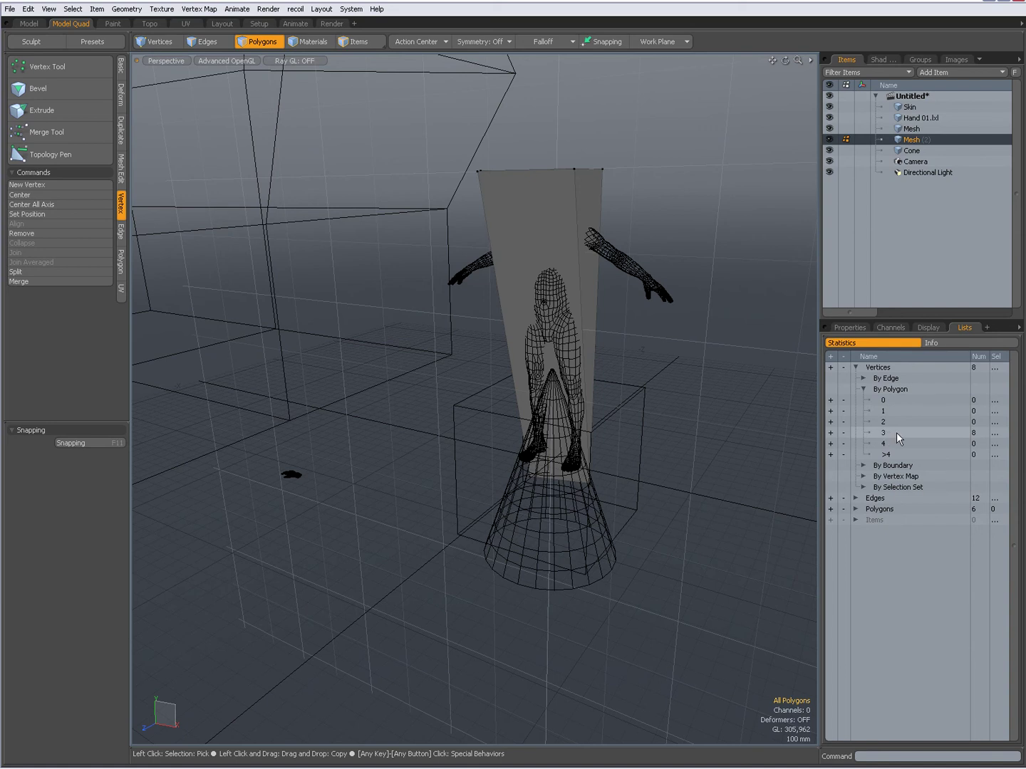
alt+drag(699, 346, 594, 484)
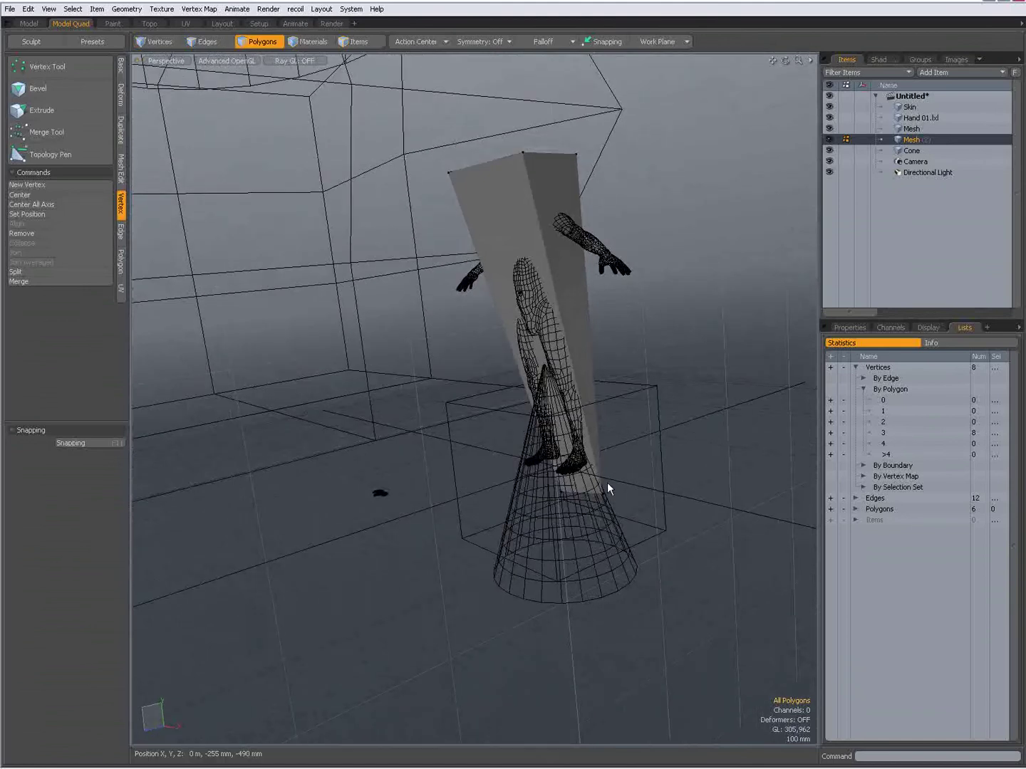
key(3)
alt+drag(571, 288, 567, 439)
key(alt+Tab)
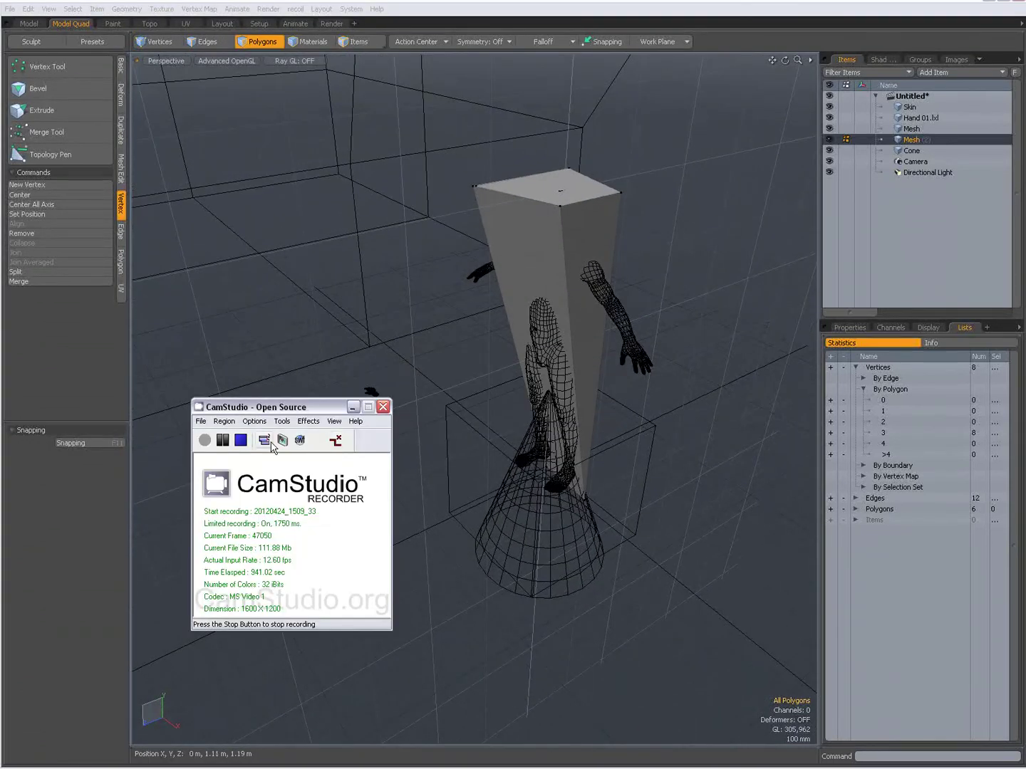
click(222, 438)
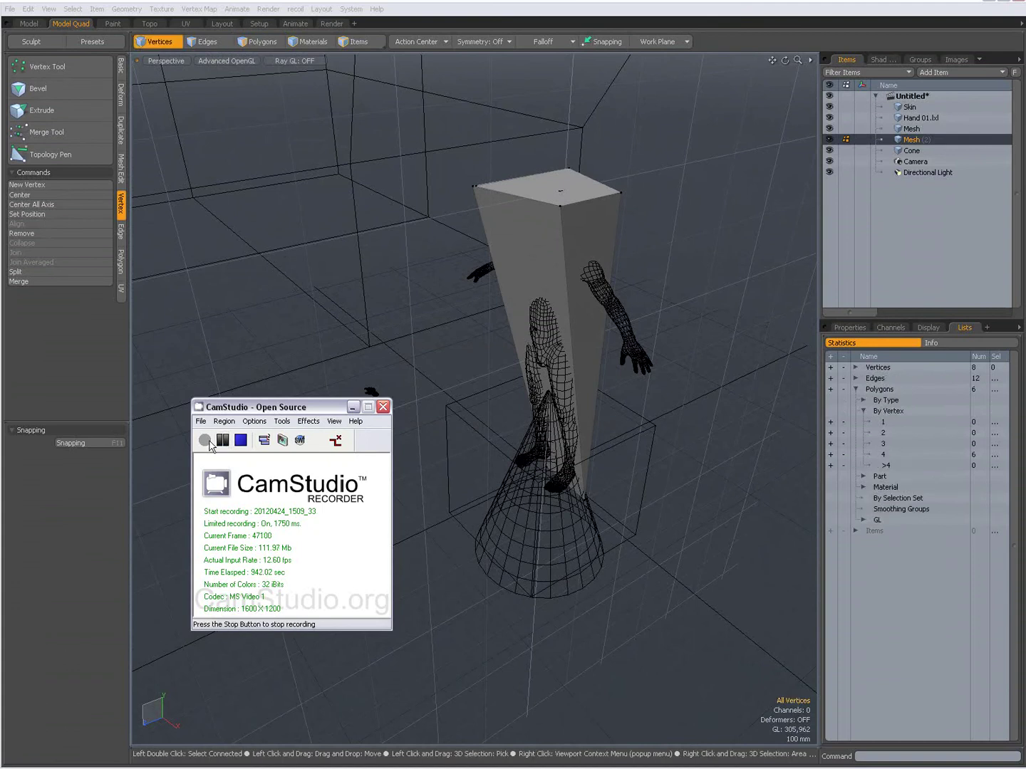
click(207, 442)
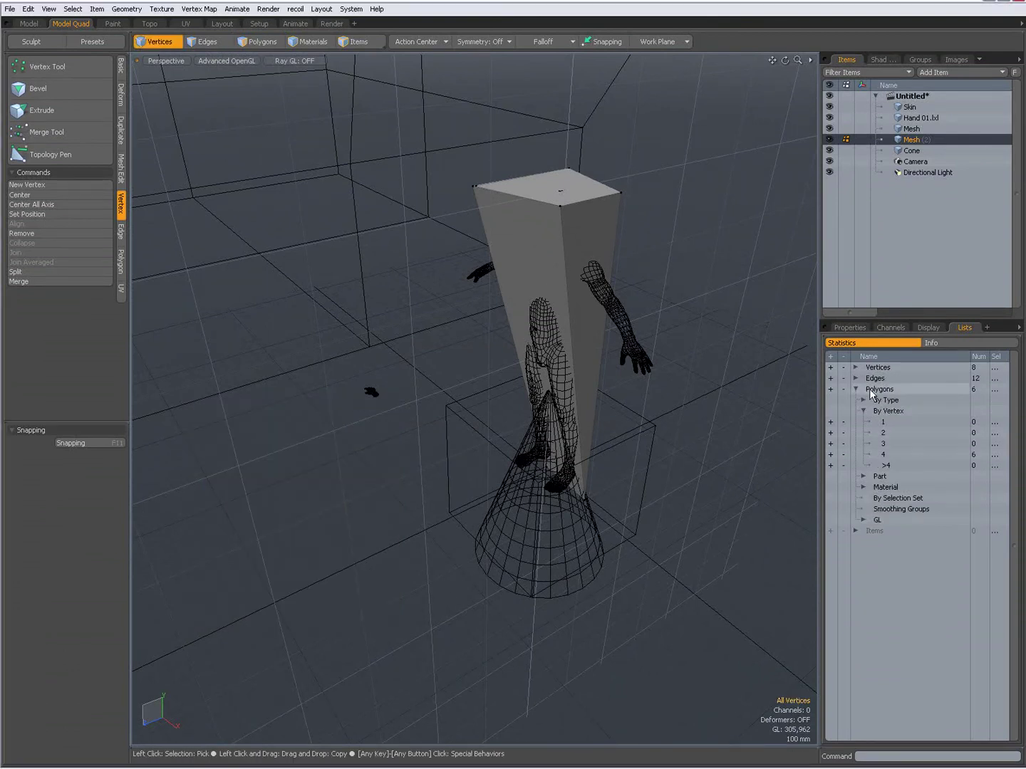
Select all four-vertex polygons through the By Vertex statistics and clear the selection
click(856, 367)
click(856, 368)
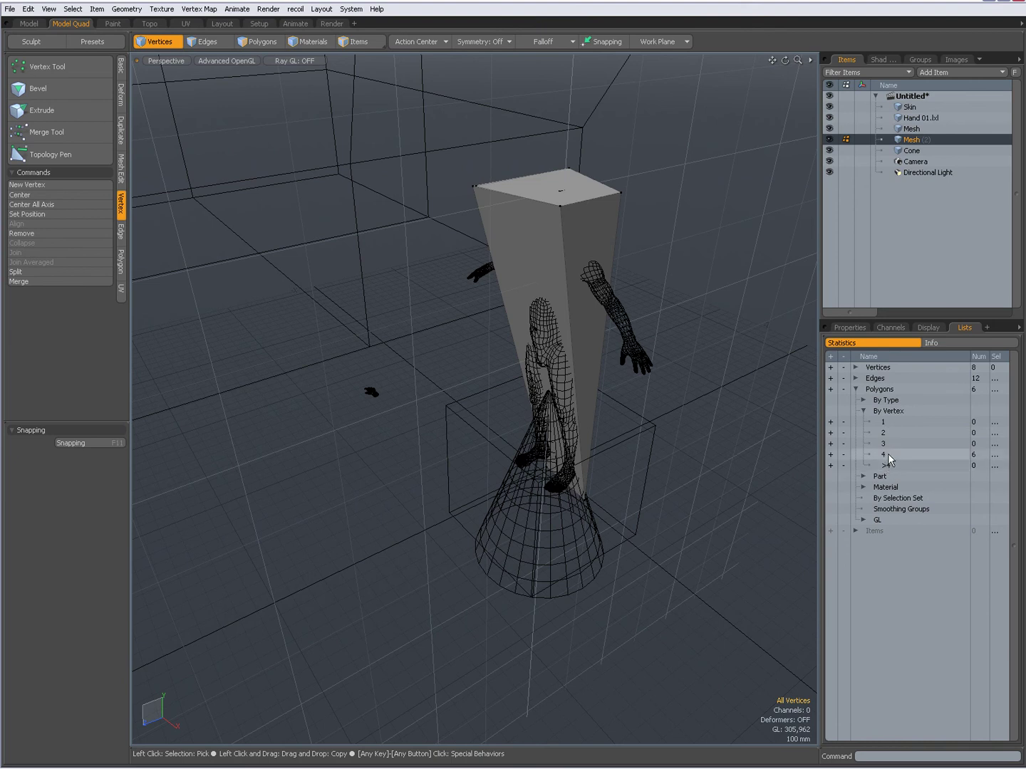
click(831, 454)
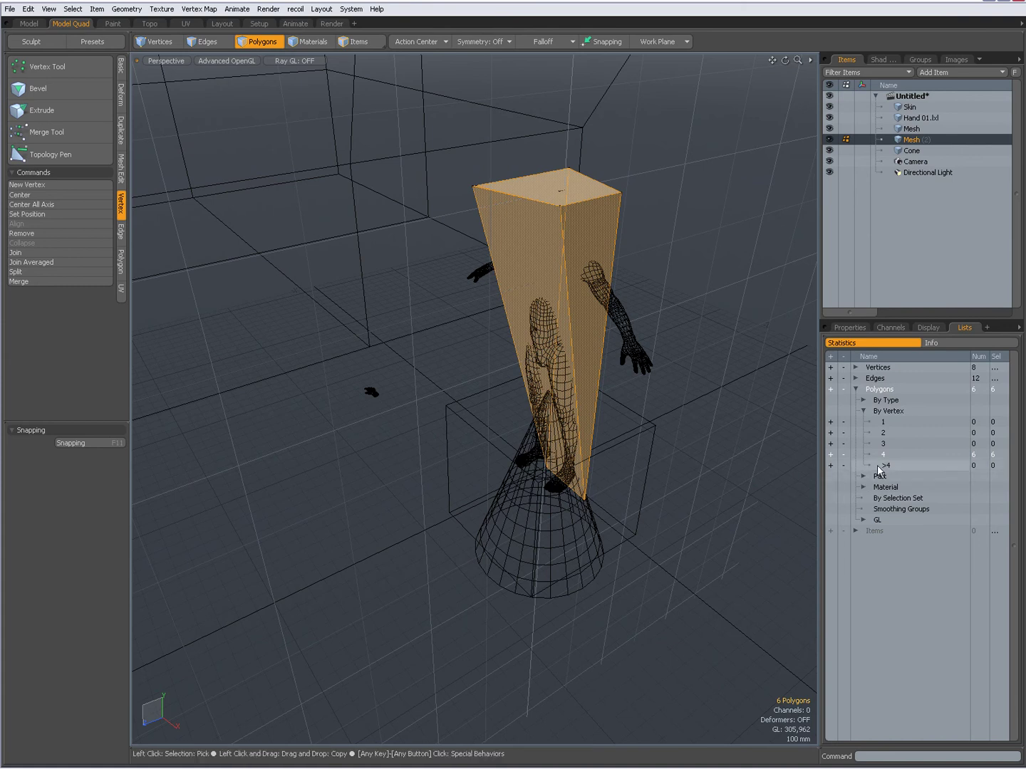
click(671, 337)
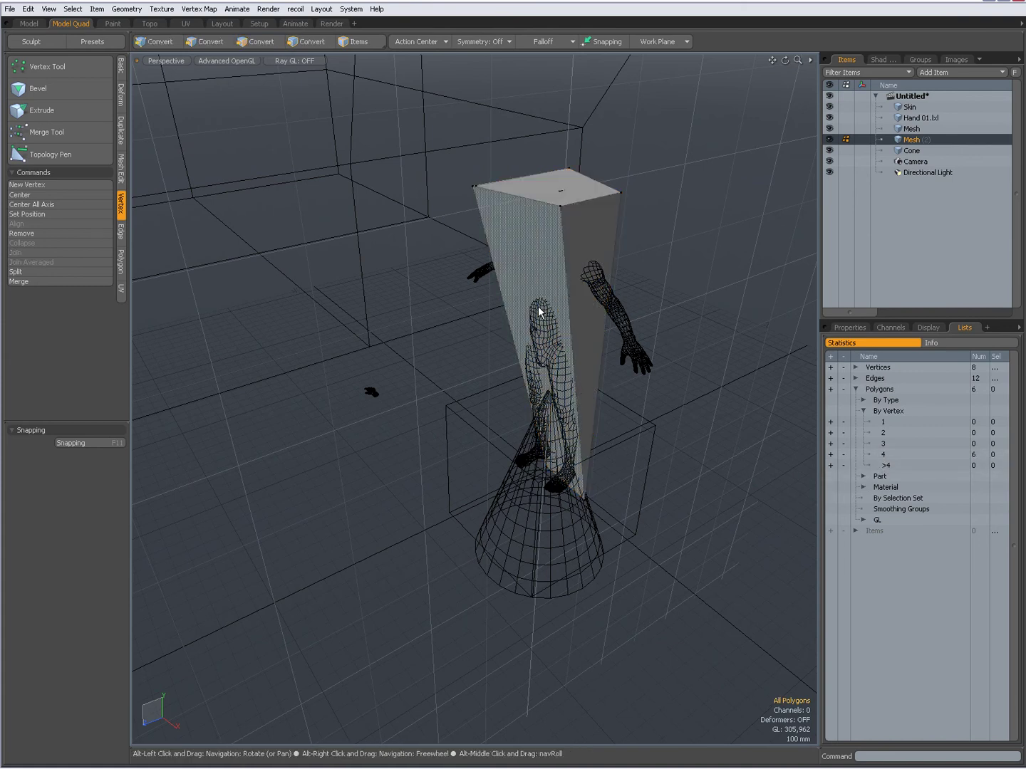
Split the tapered box's top polygon diagonally with Edge Slice, from the front corner at 0% to the opposite corner
alt+drag(539, 311, 598, 307)
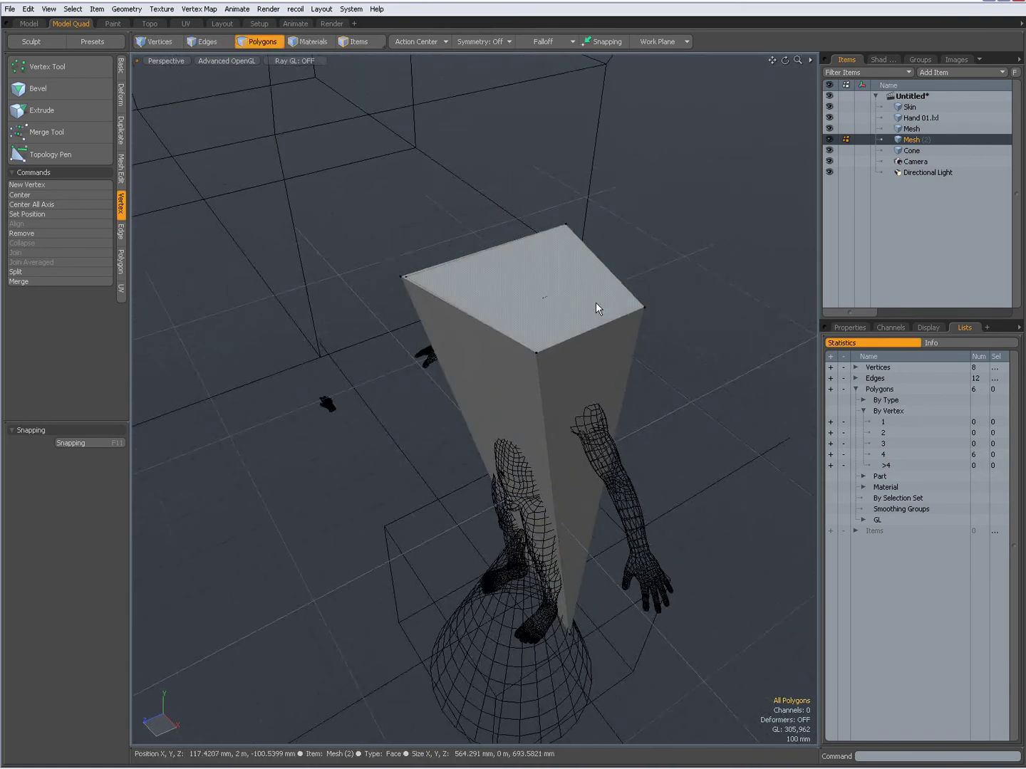
key(alt+c)
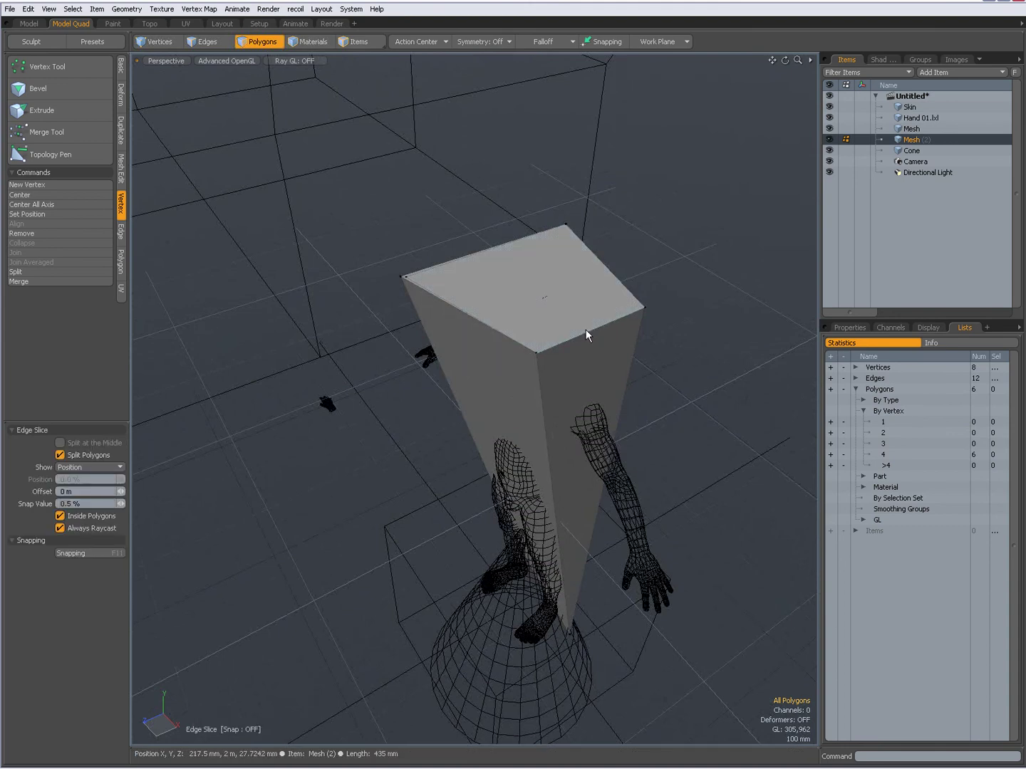
click(588, 336)
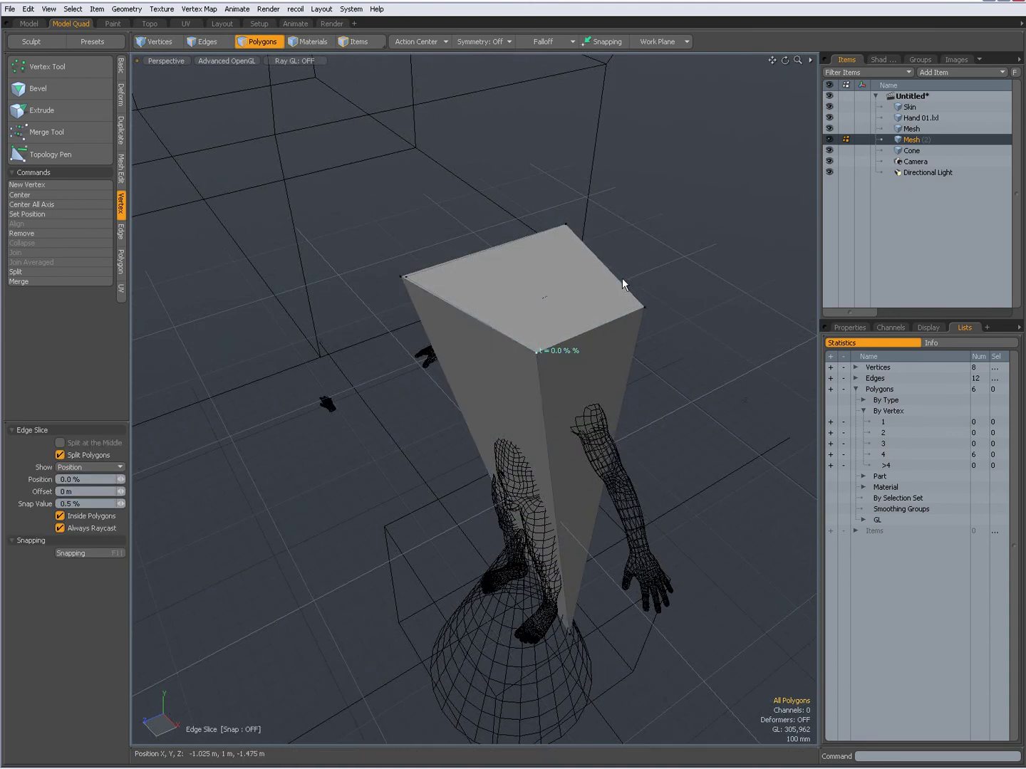
drag(615, 275, 567, 225)
key(space)
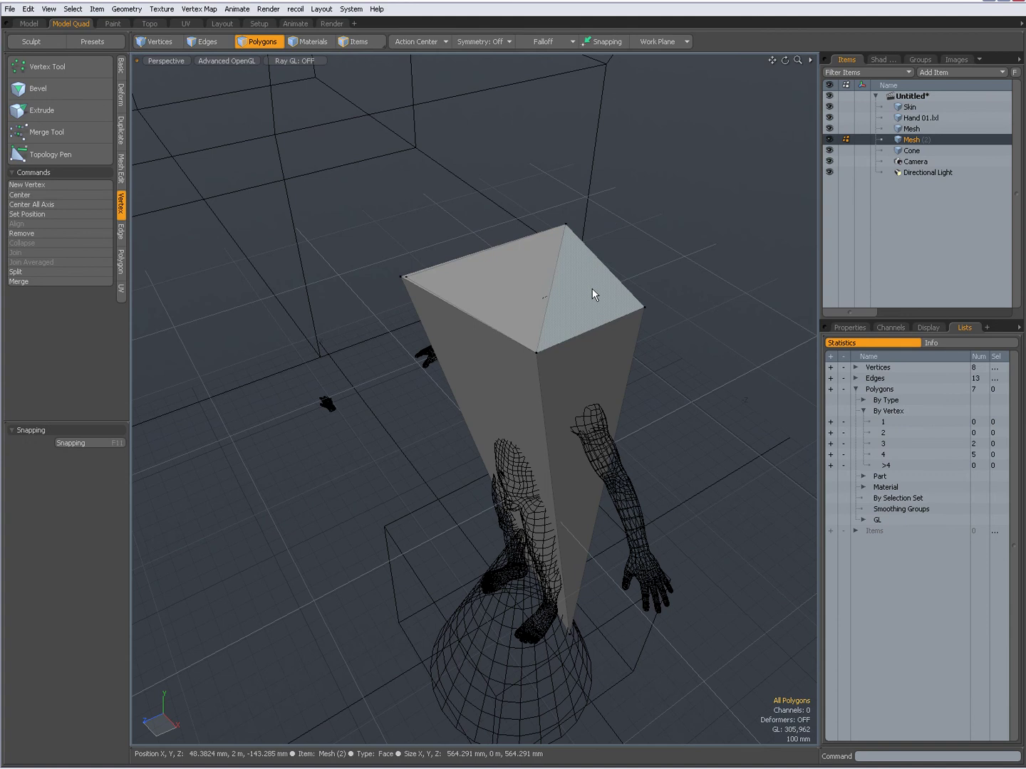
Select the two triangles on the box's top in turn and clear the selection
click(592, 288)
click(505, 278)
click(664, 304)
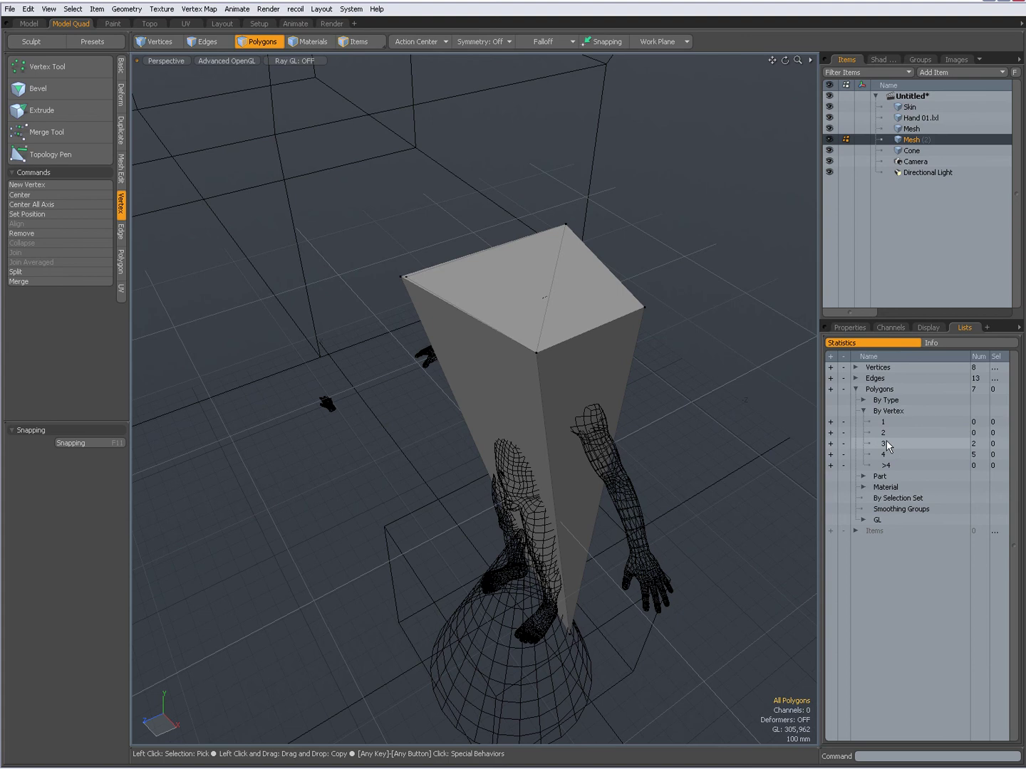
Select the three-vertex polygons through the statistics, add the four-vertex ones and remove the three-vertex ones from the selection
click(830, 443)
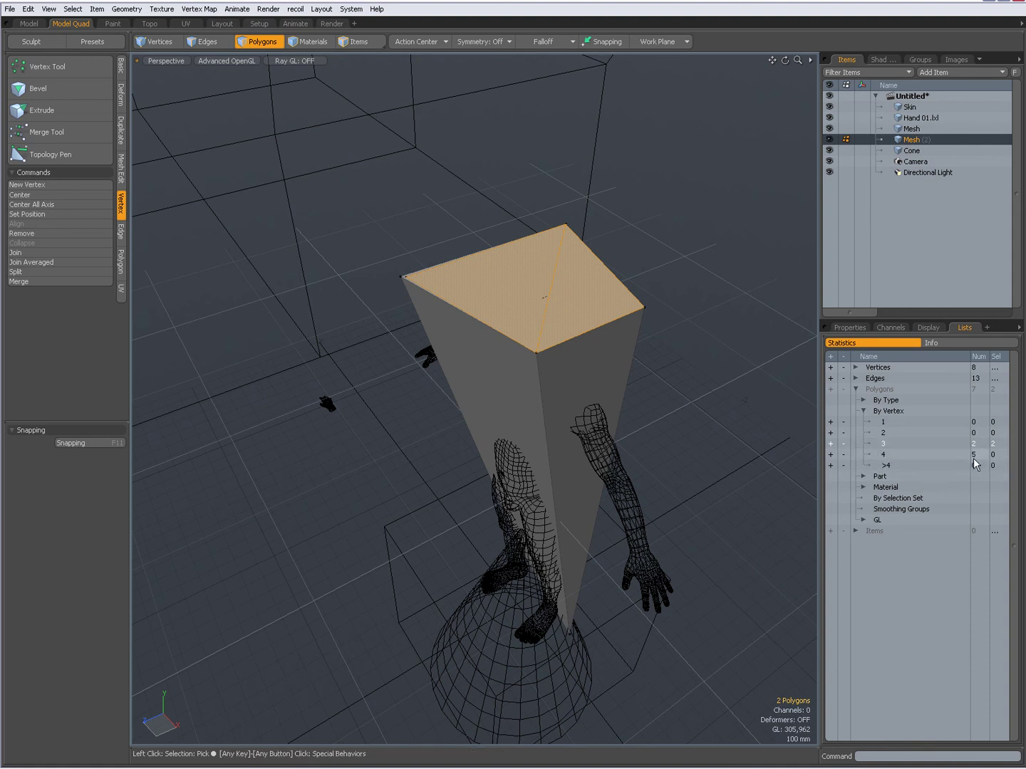
click(830, 453)
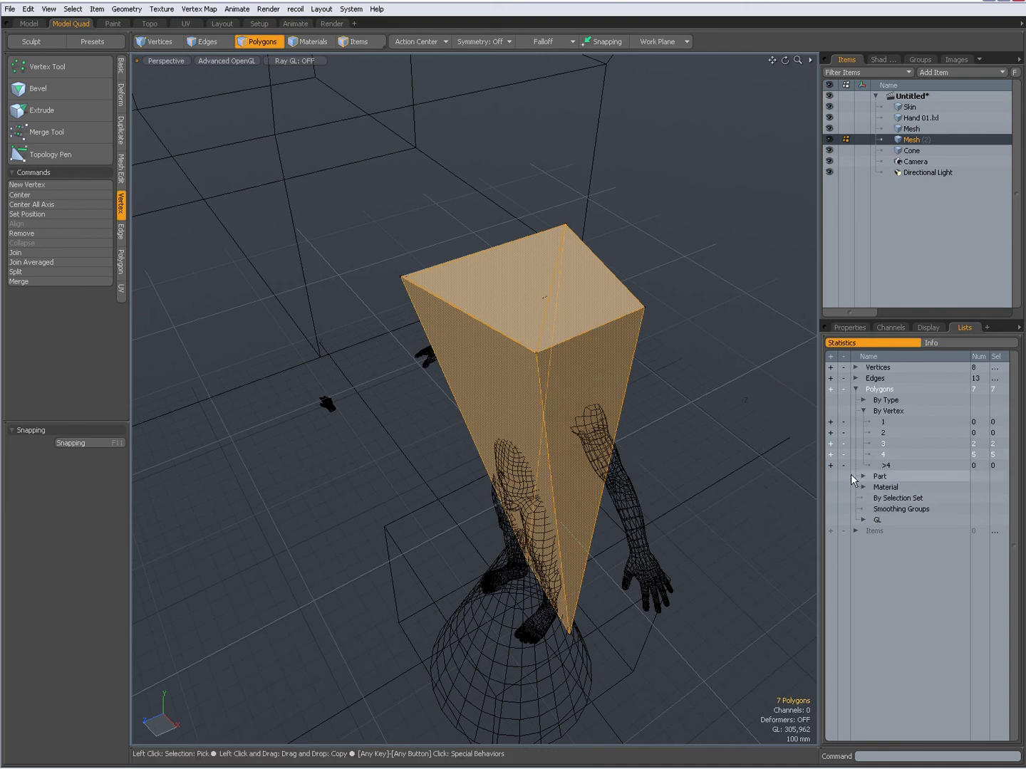
click(842, 444)
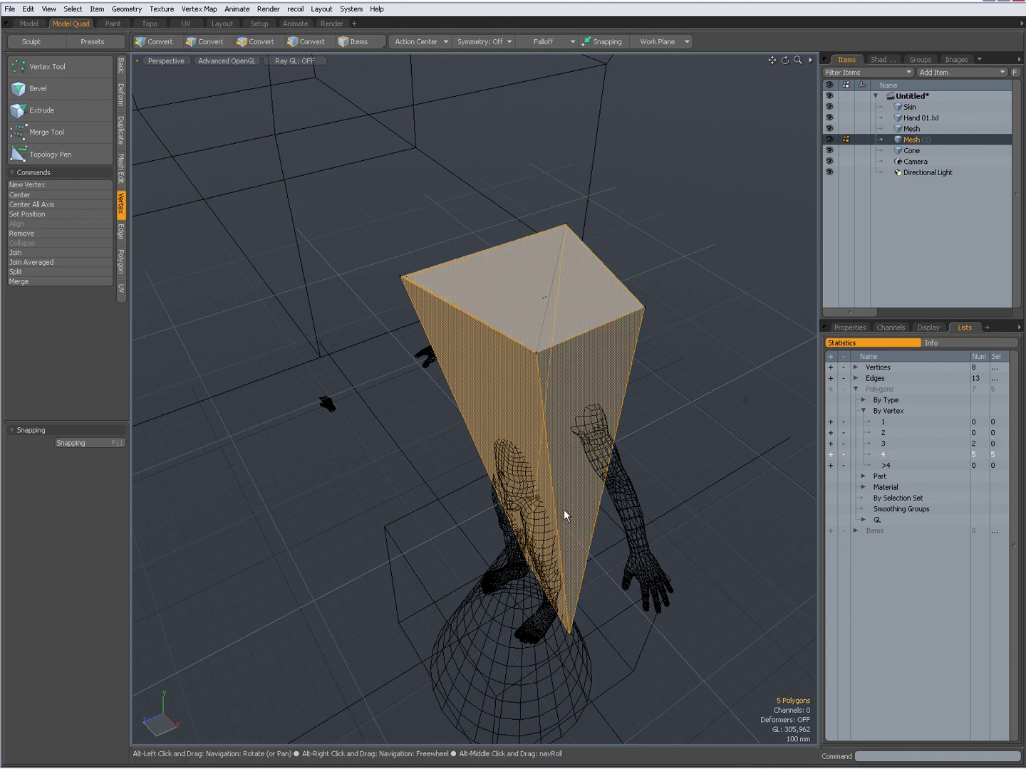
alt+drag(563, 510, 627, 525)
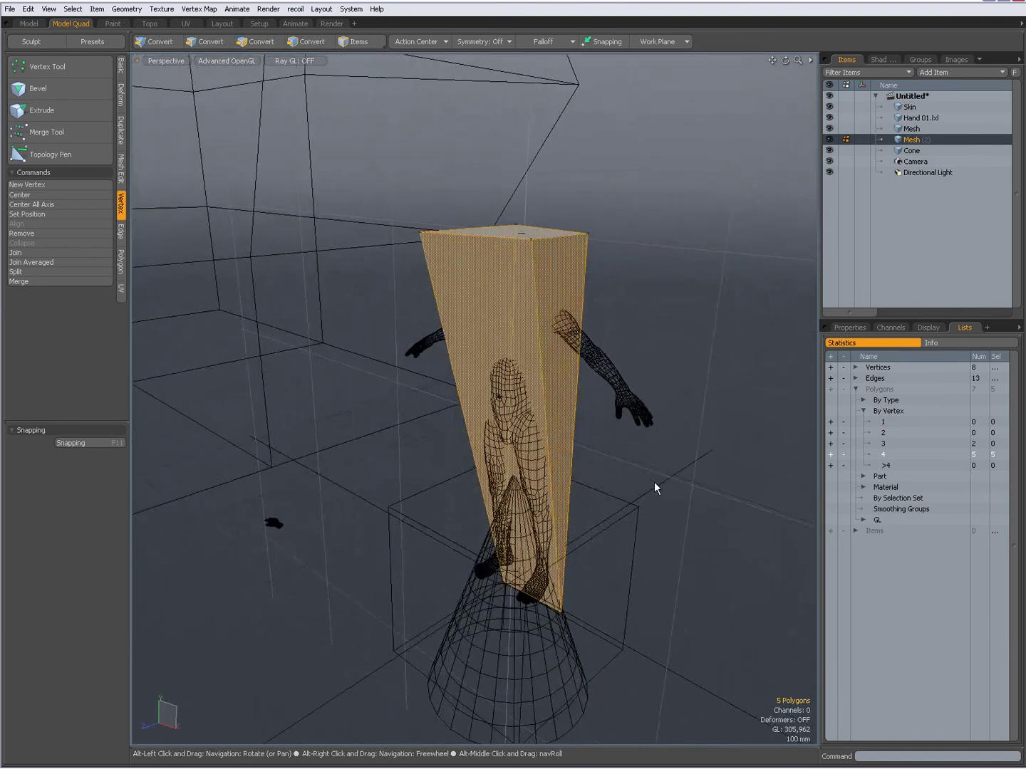
Examine the polygon statistics, collapsing By Vertex and looking through the categories under By Type
alt+drag(655, 481, 683, 412)
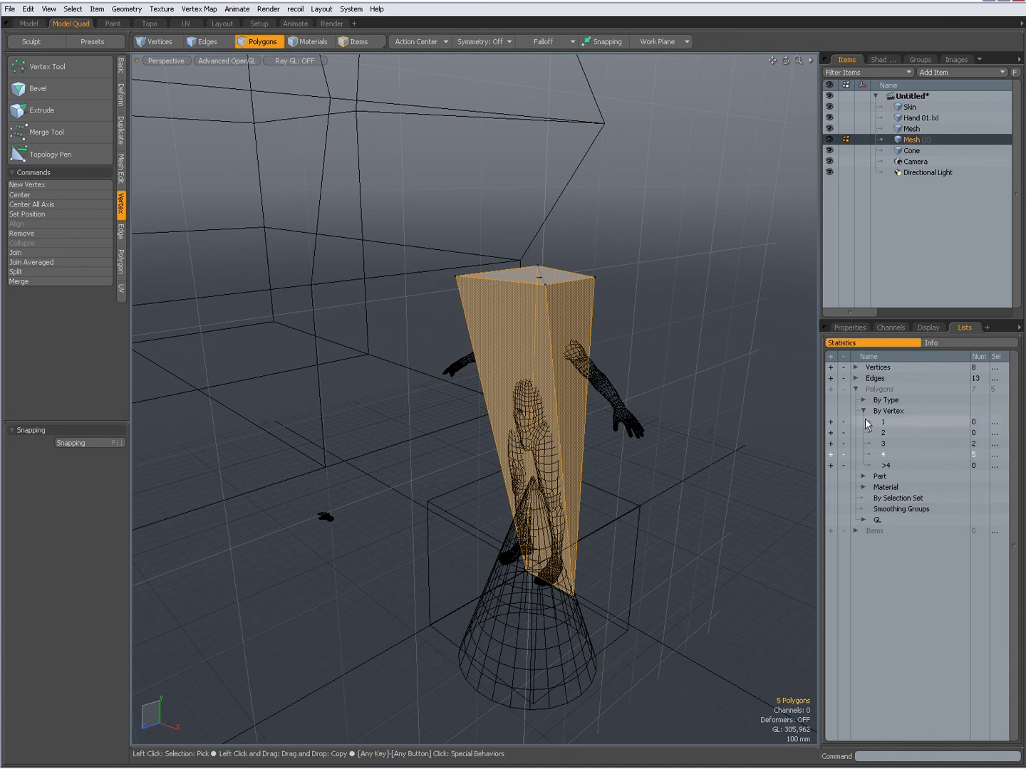
click(855, 388)
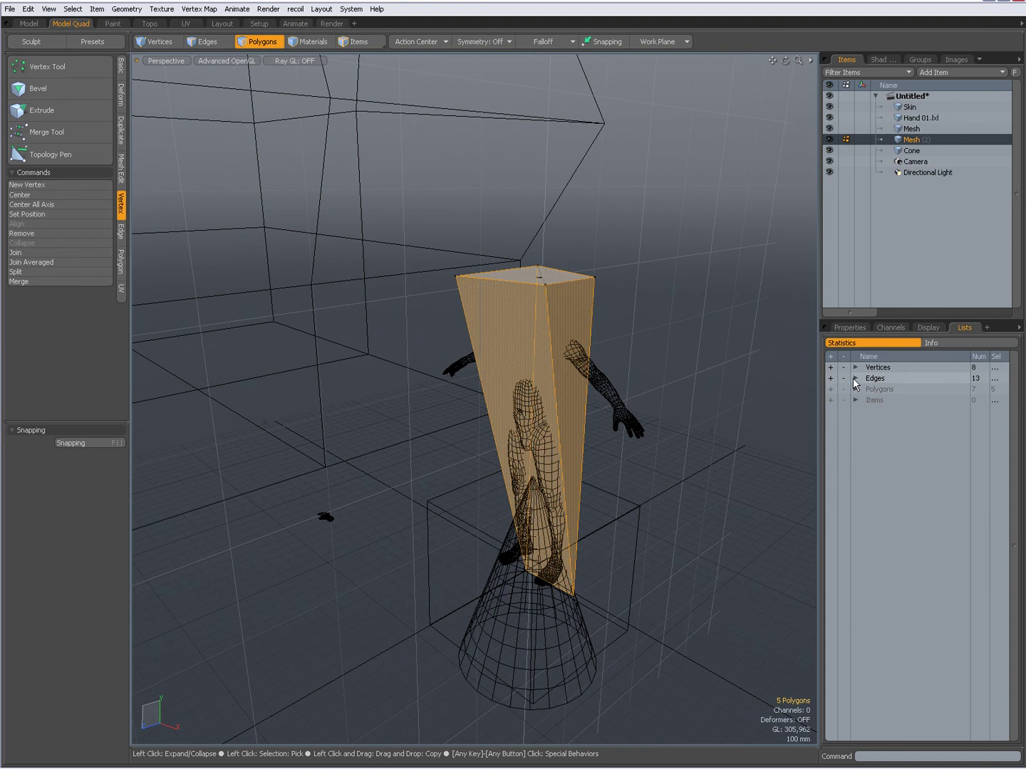
click(855, 379)
click(855, 378)
click(855, 389)
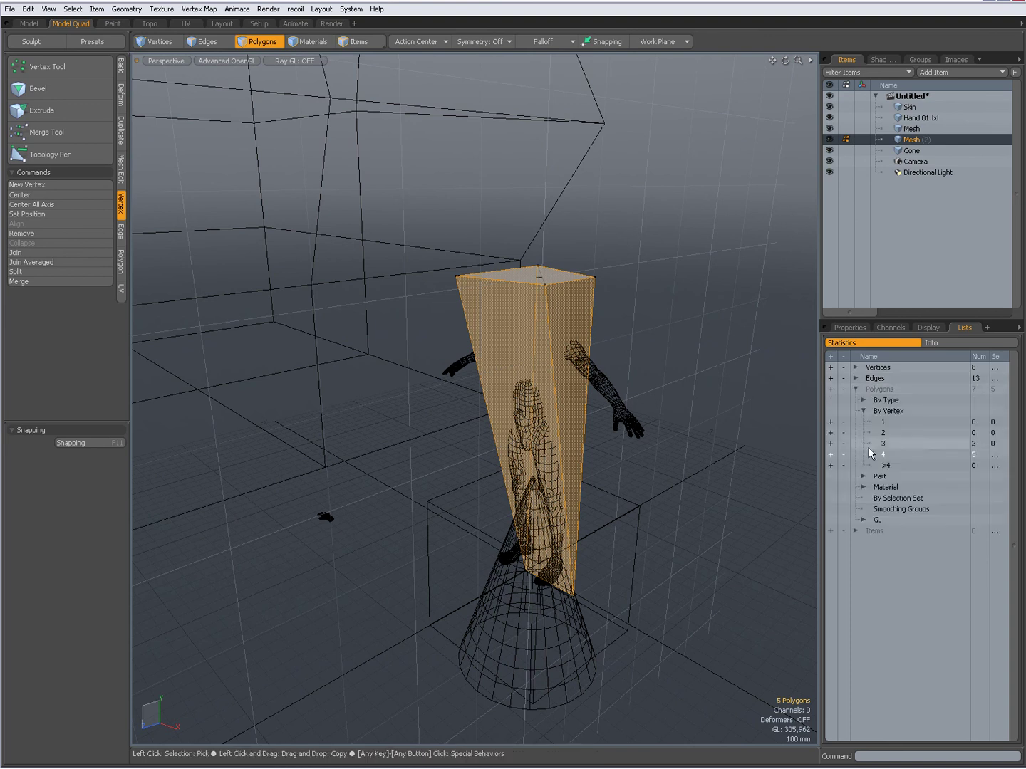
click(862, 411)
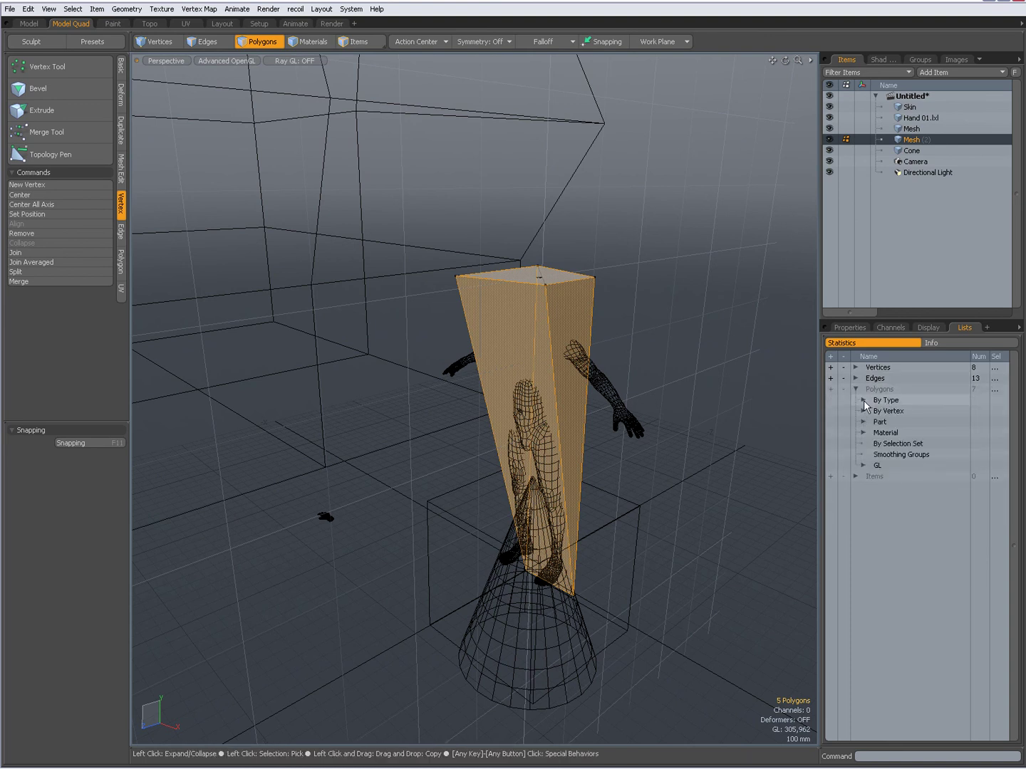
click(862, 400)
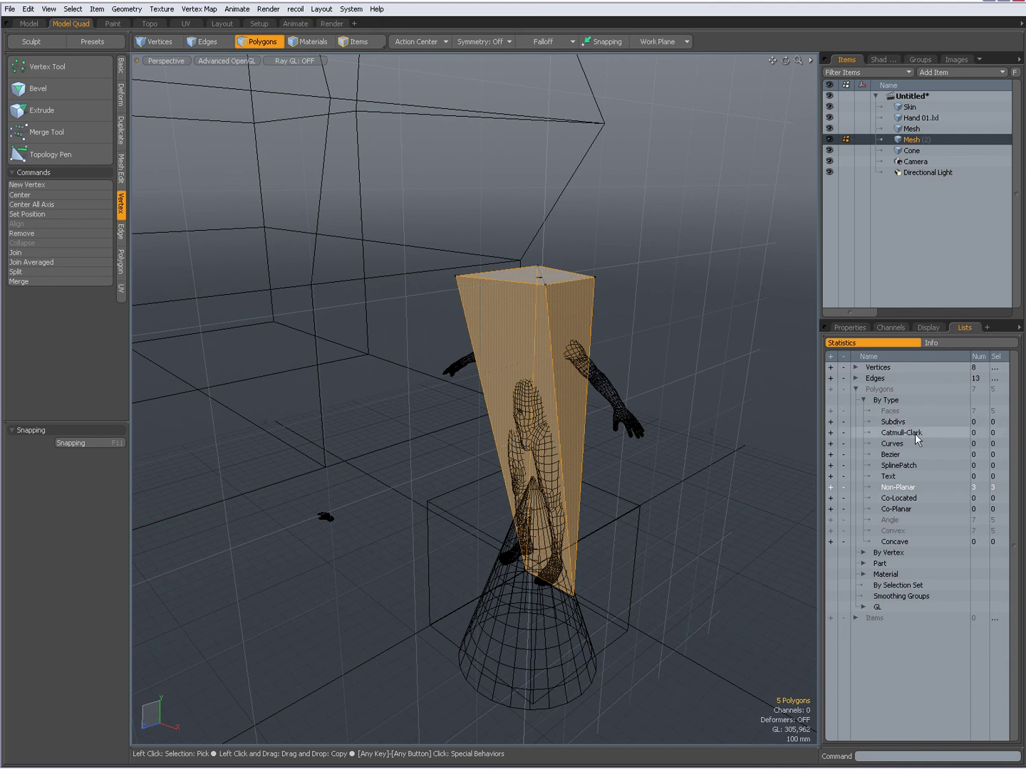
click(863, 401)
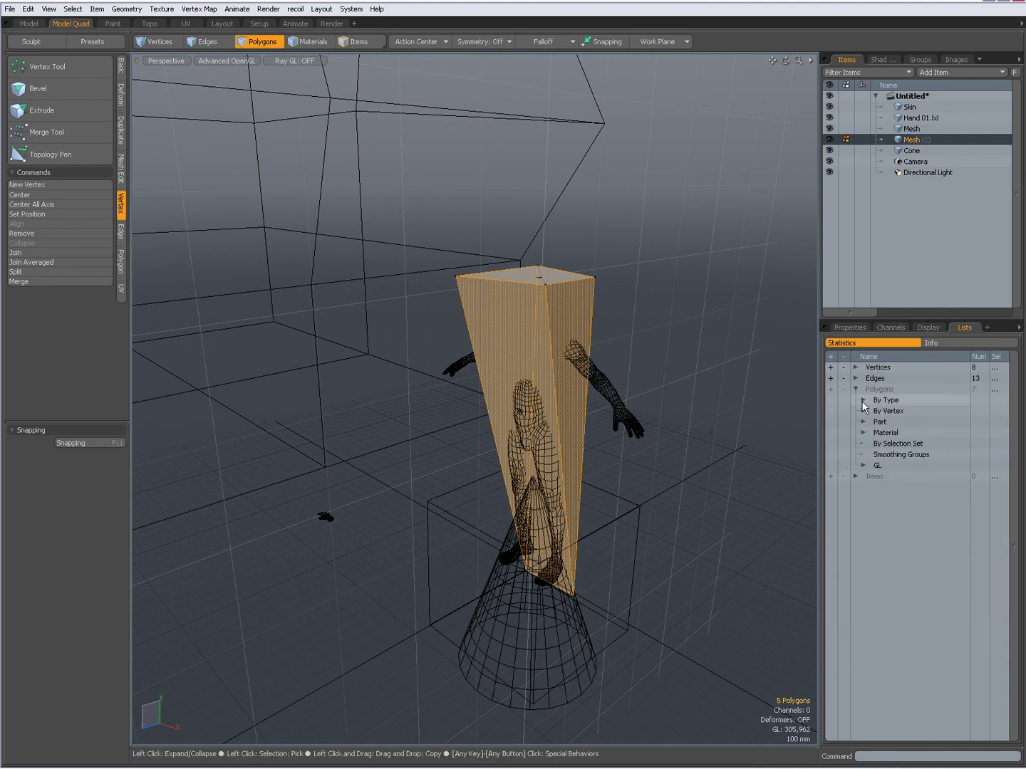
Look through the Part, Material and GL categories of the polygon statistics and collapse the Polygons group
click(862, 411)
click(861, 412)
click(861, 421)
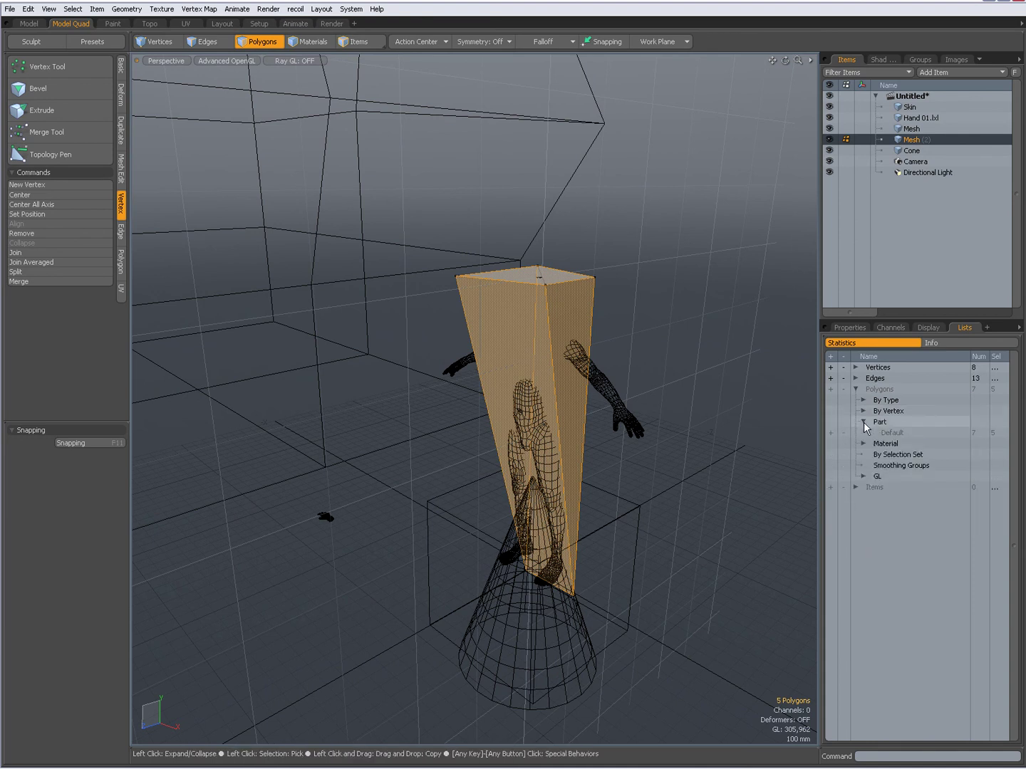
click(863, 422)
click(861, 433)
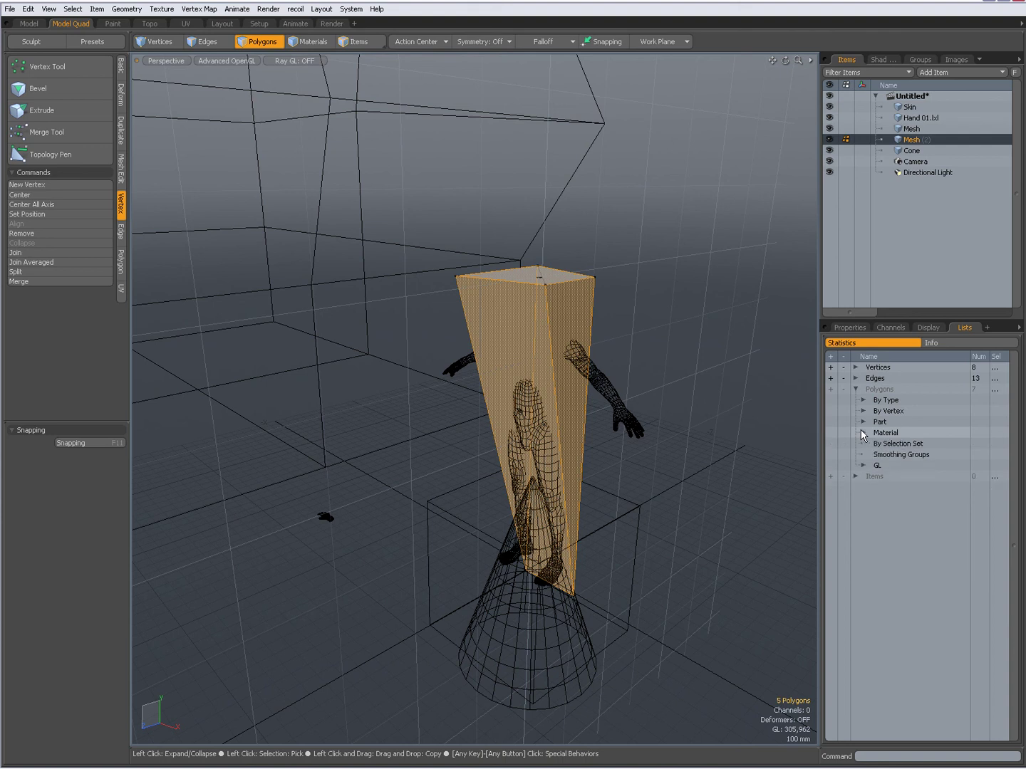
click(862, 433)
click(862, 465)
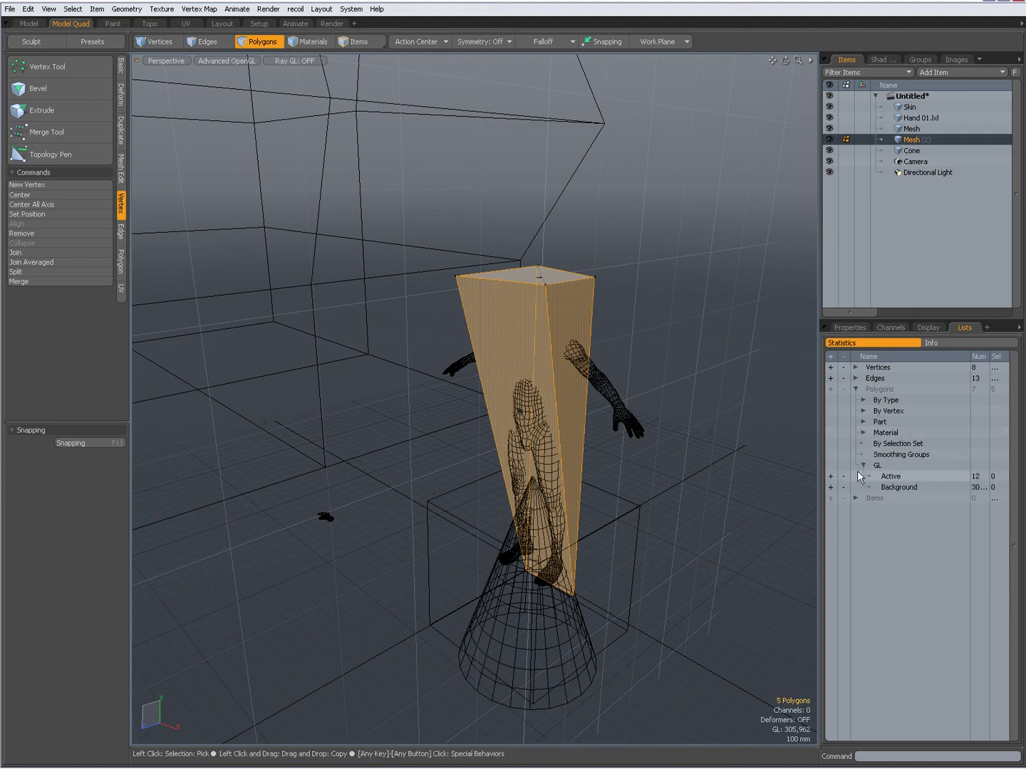
click(862, 464)
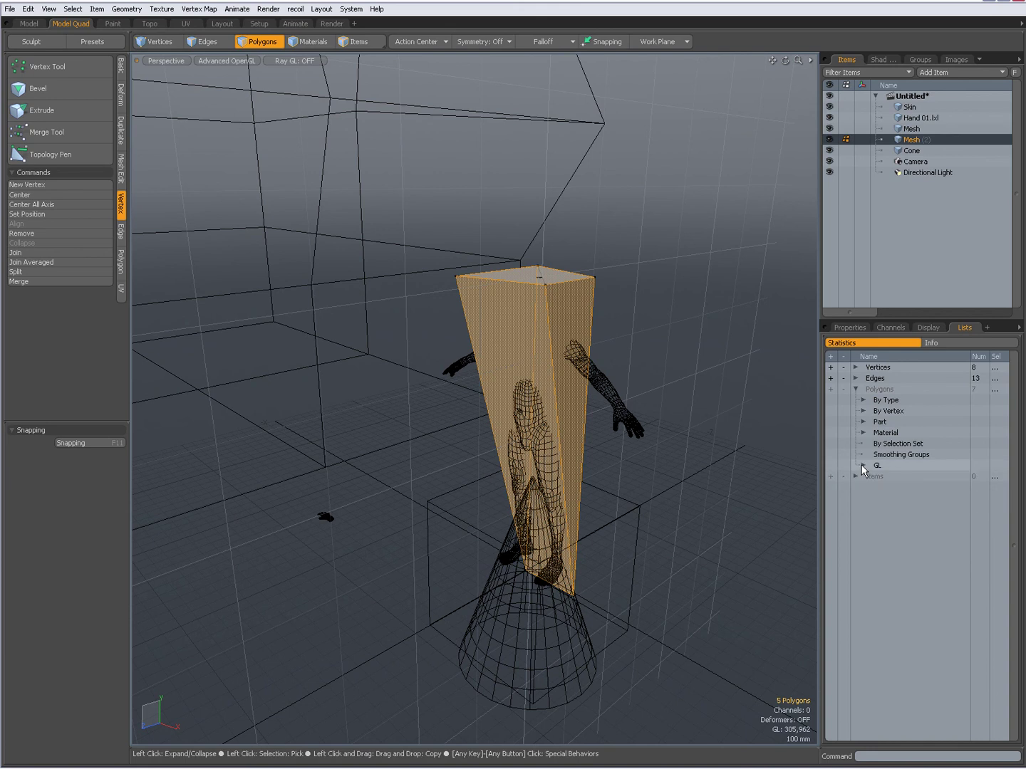
click(855, 389)
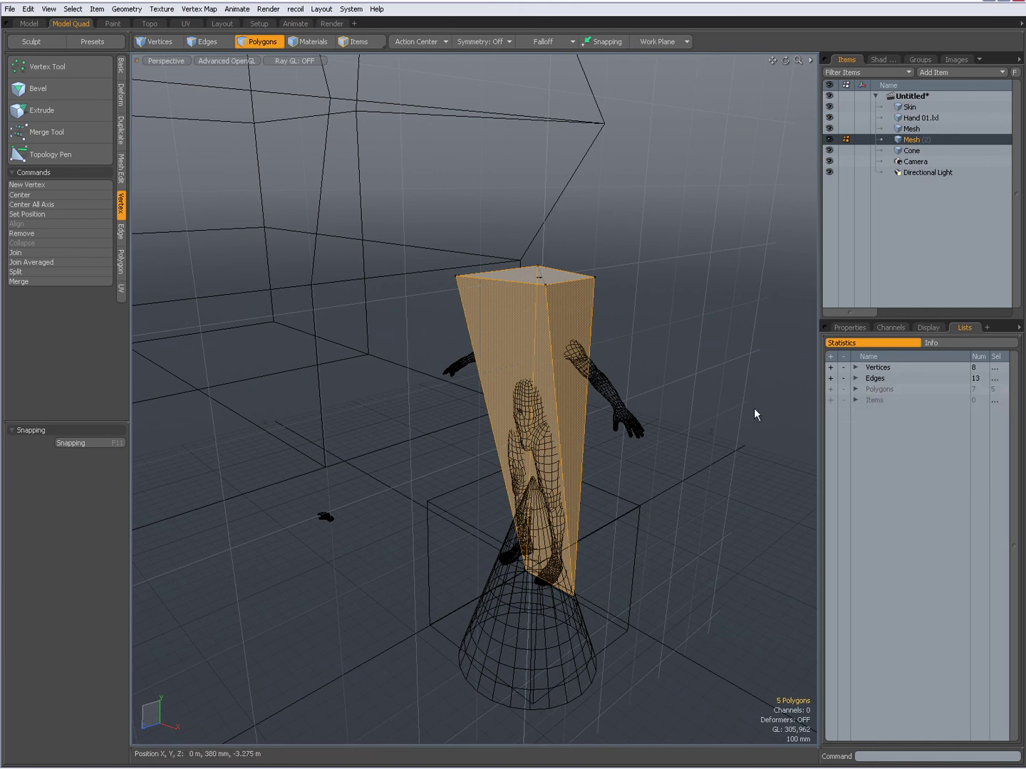
Switch from Statistics to Info, view the details of the tapered box's front polygon, and clear the selection
key(KP_0)
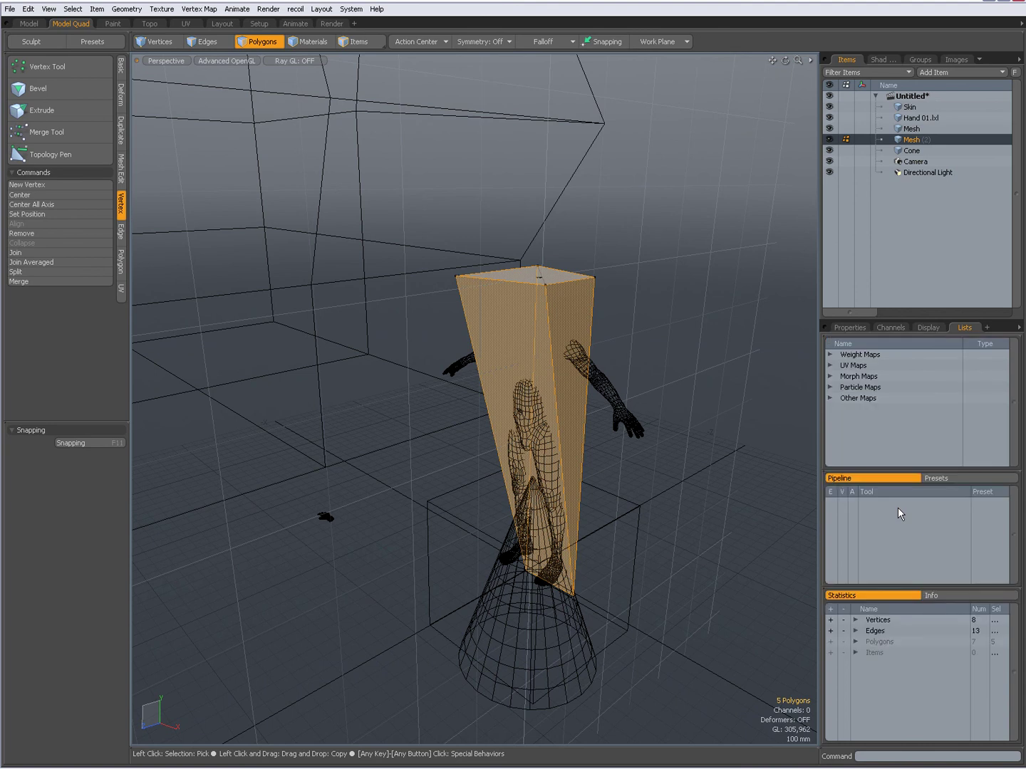
click(938, 593)
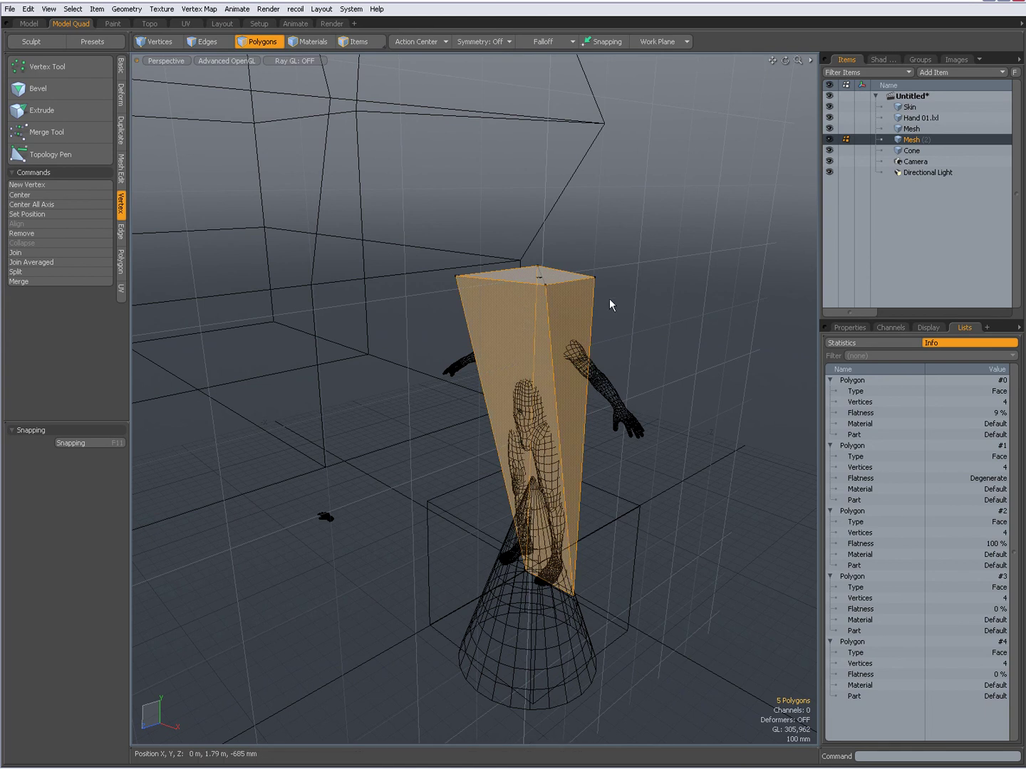
click(665, 319)
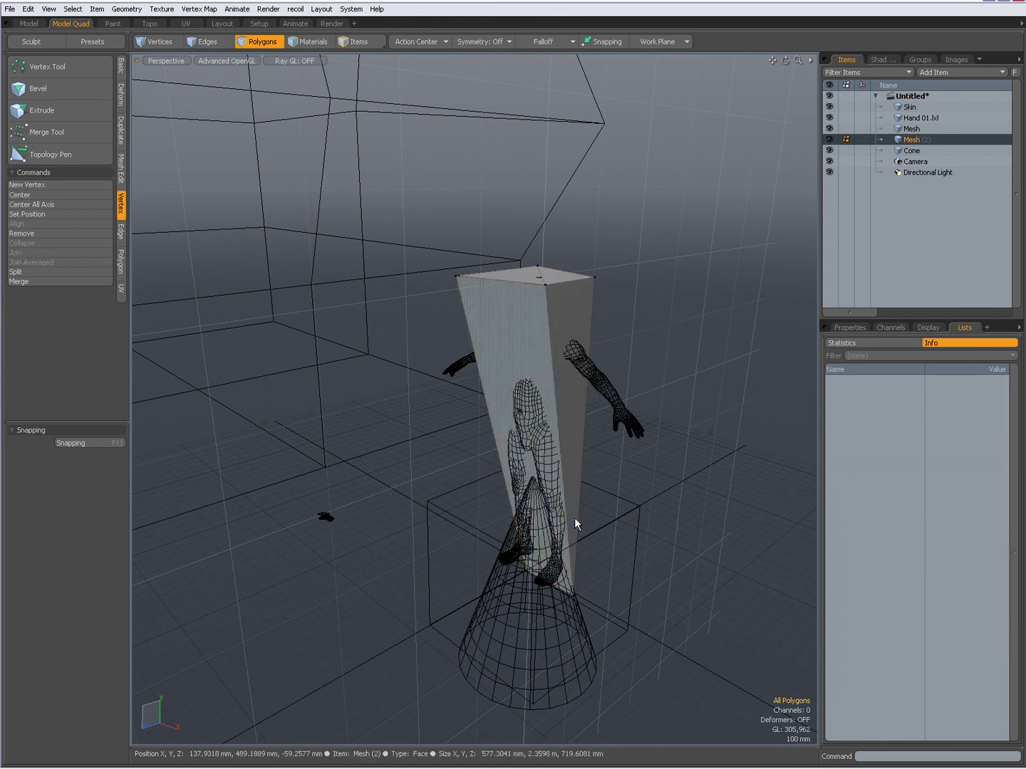
click(519, 335)
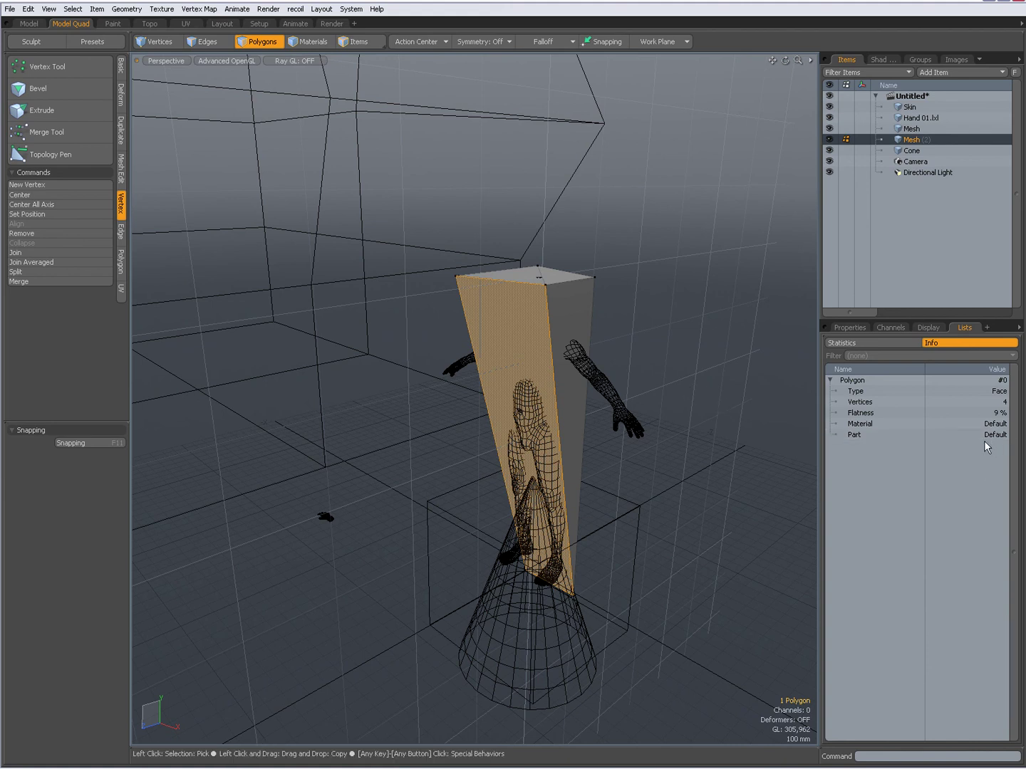
click(695, 382)
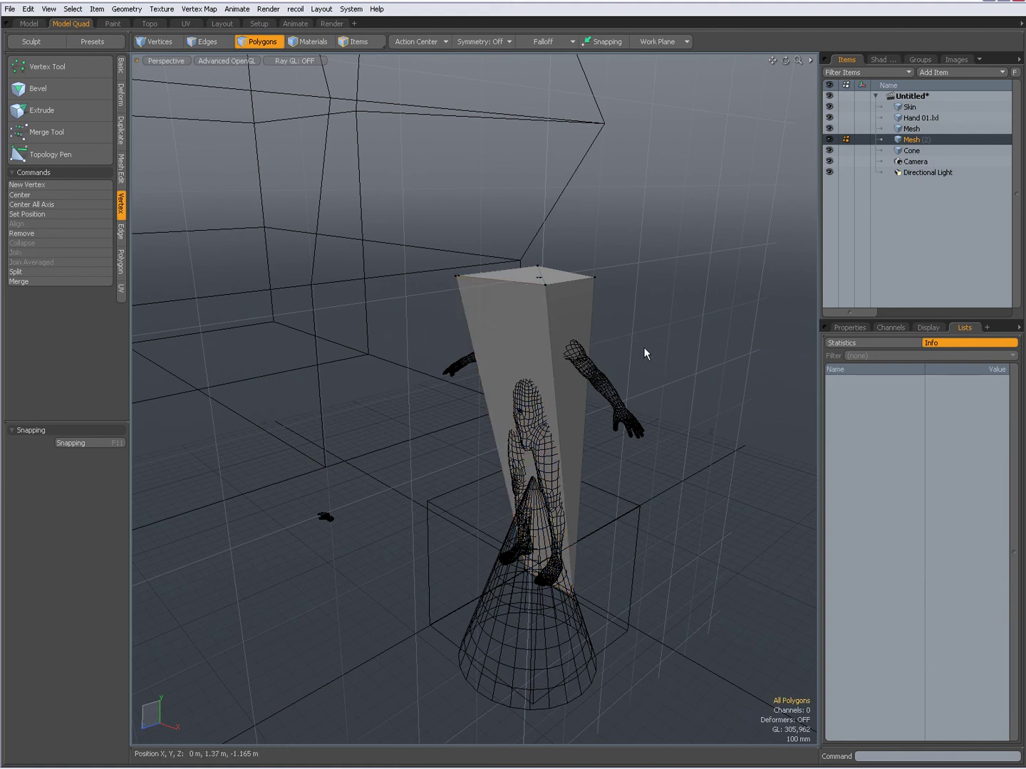
Select the two rear vertices of the box's top in vertex mode to view their position and texture information
key(1)
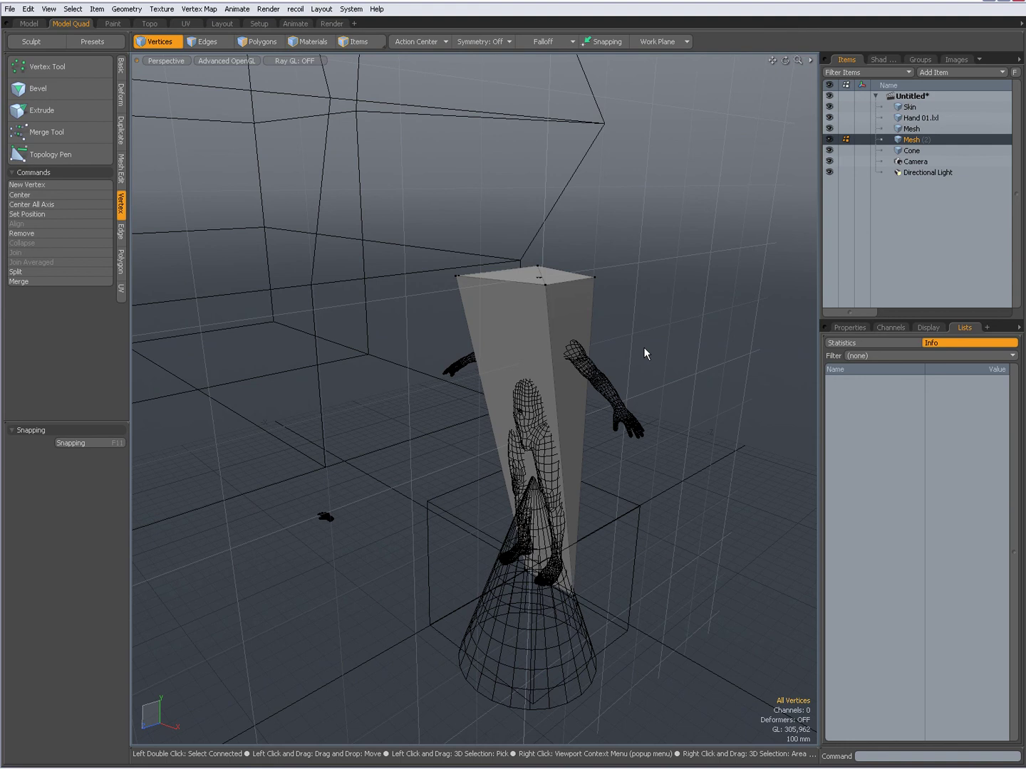
click(594, 279)
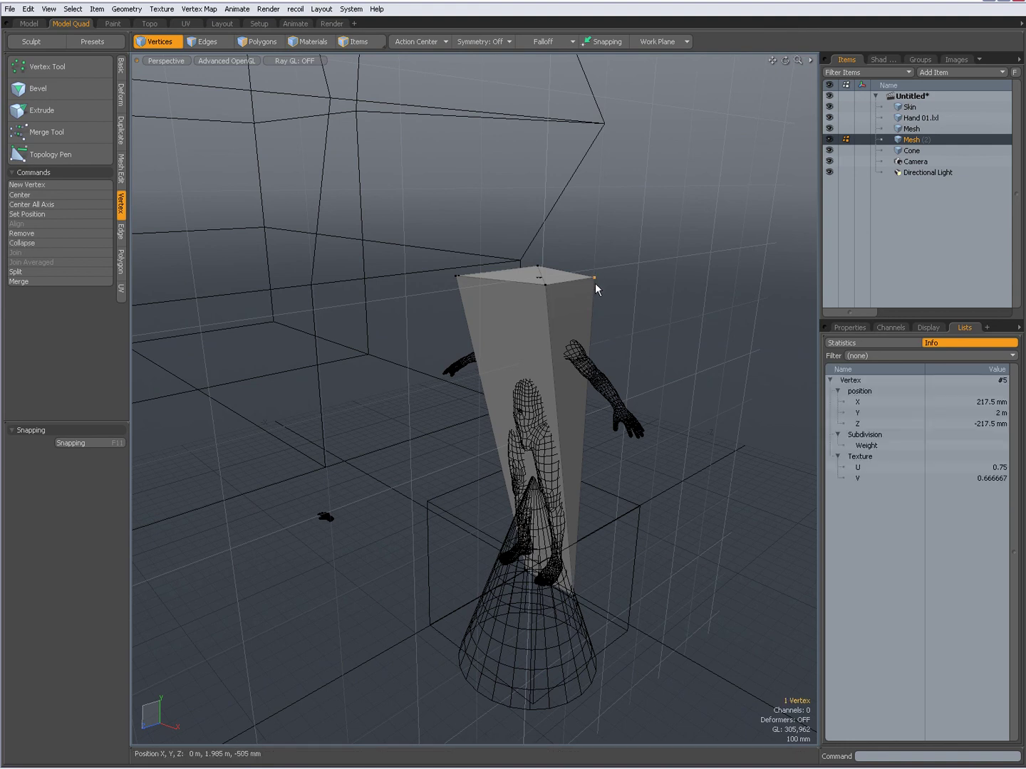
shift+click(537, 265)
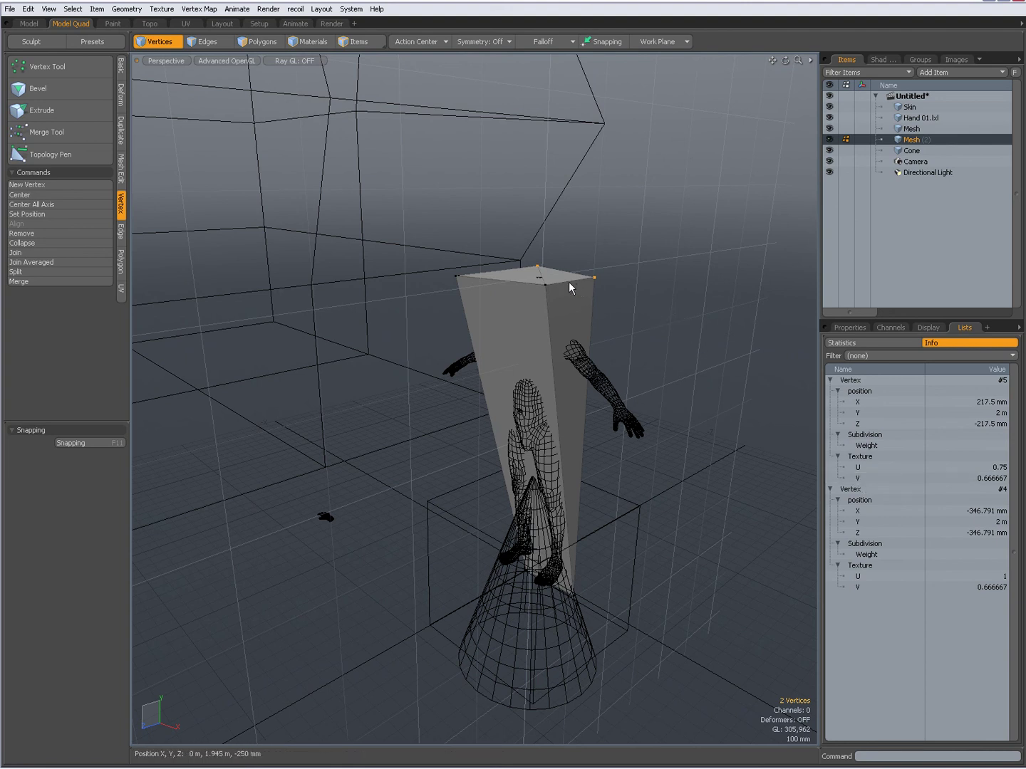
Select the front edge of the box's top between vertices #6 and #5 and set its start X to 0 m
key(2)
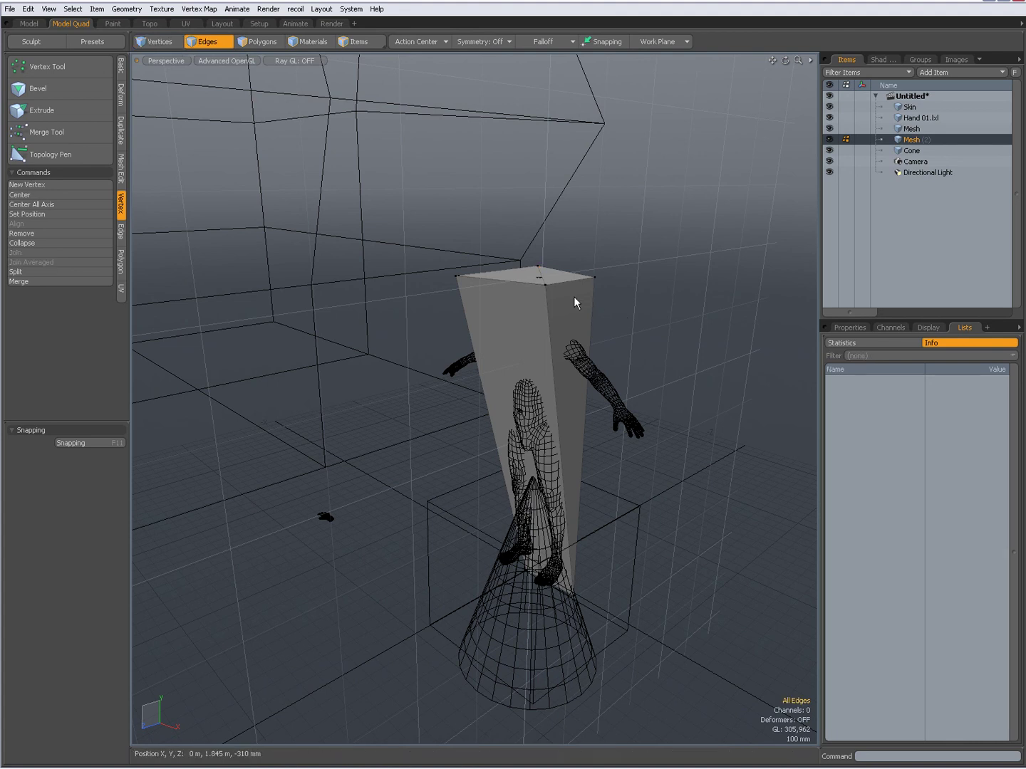
click(567, 281)
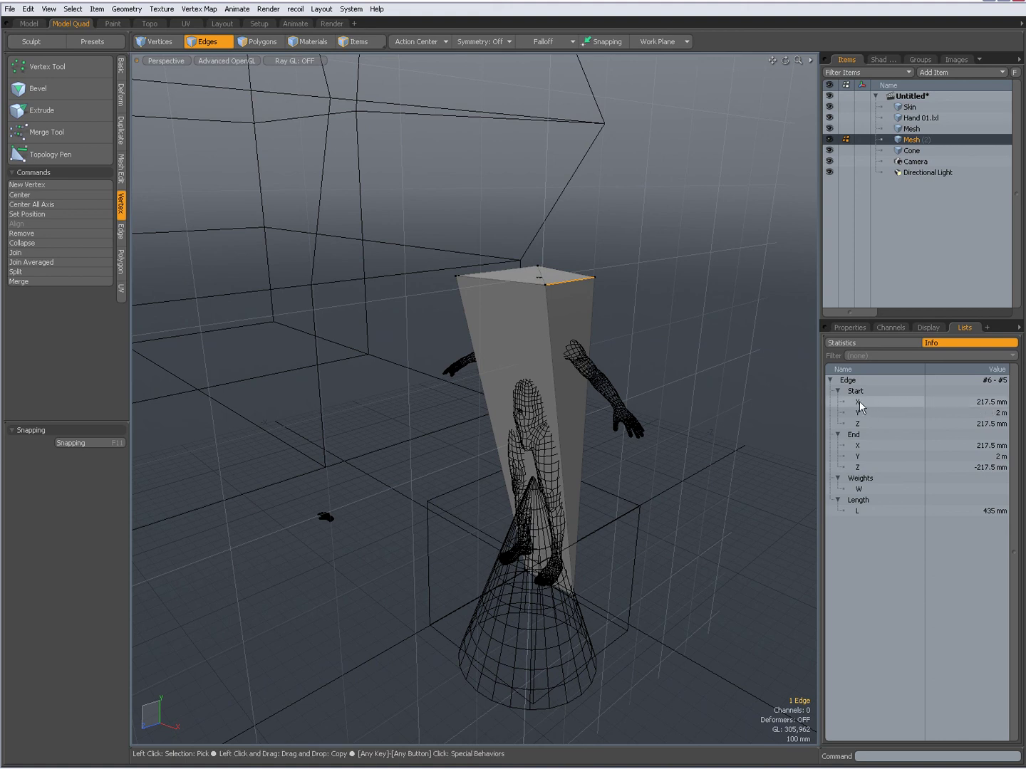
double_click(987, 402)
text(0)
key(Return)
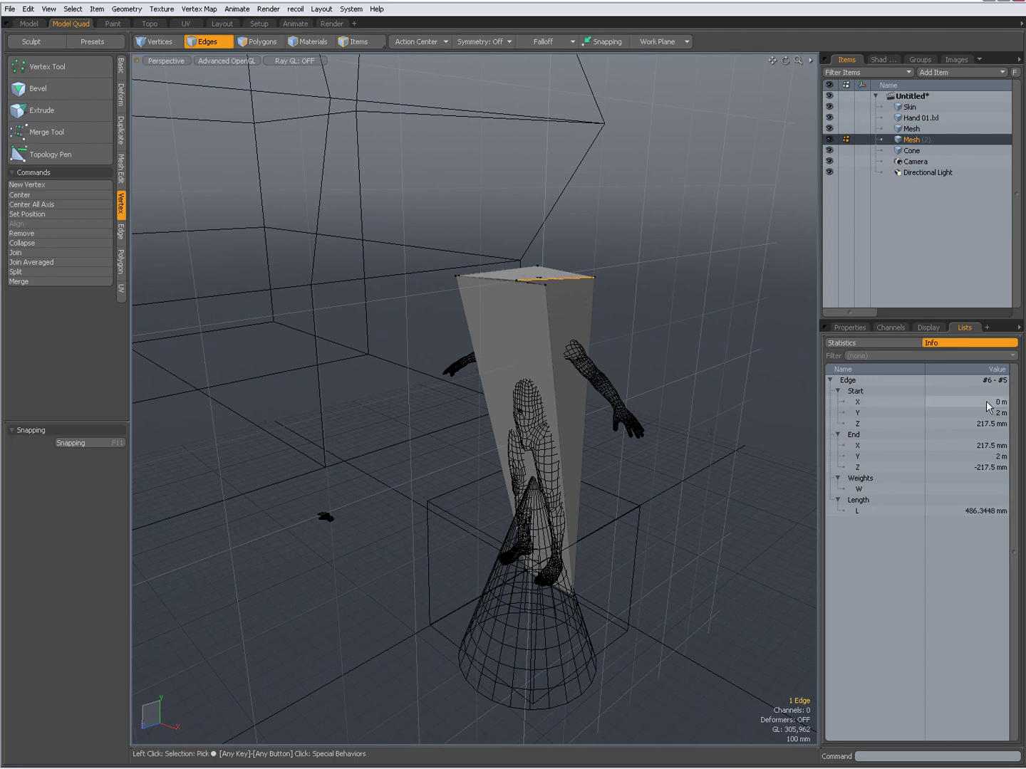
alt+drag(528, 340, 524, 406)
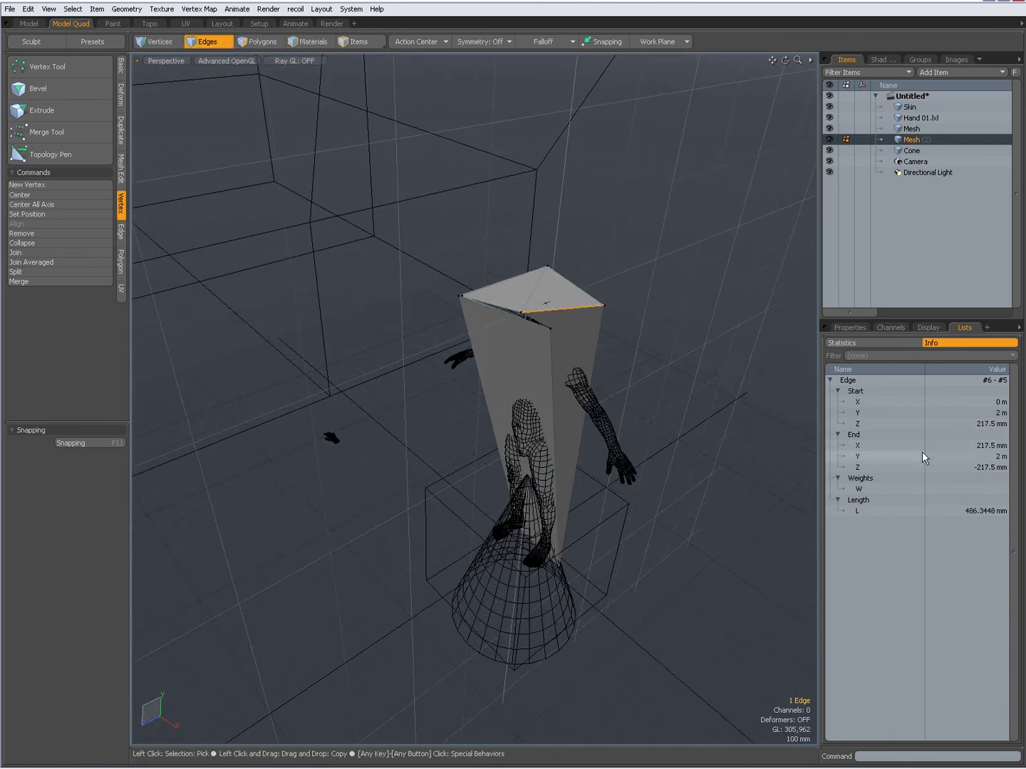
Set the selected top edge's start X to 3 m
double_click(980, 401)
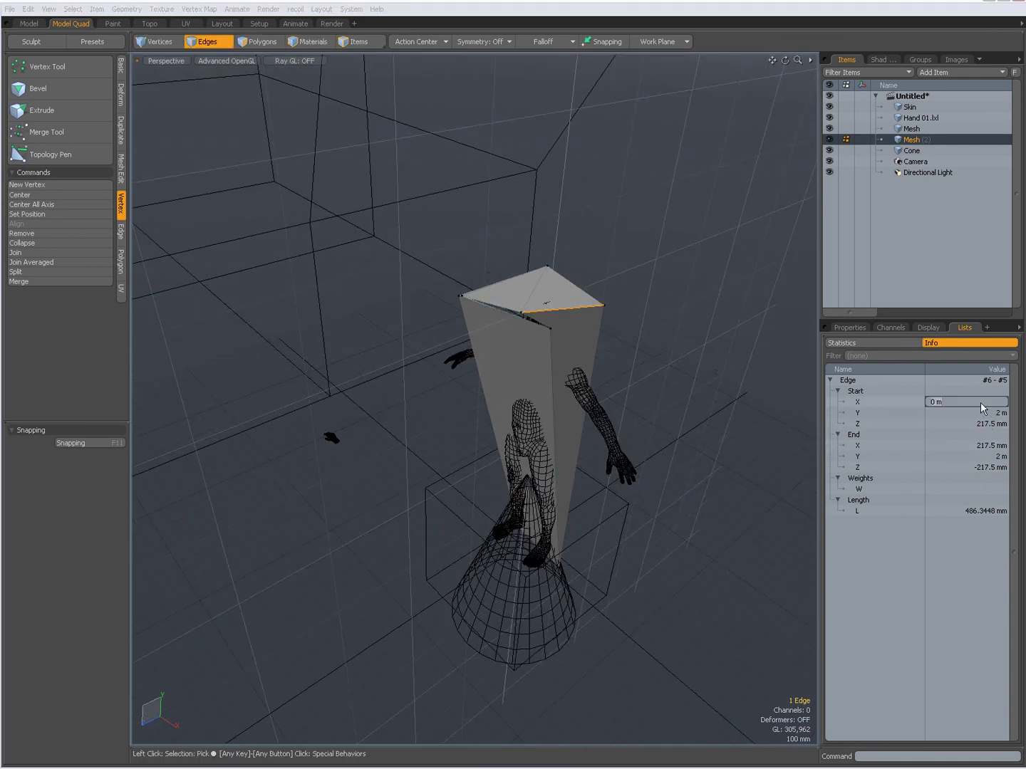
text(3)
key(Return)
ctrl+alt+drag(529, 394, 421, 360)
alt+shift+drag(609, 450, 673, 450)
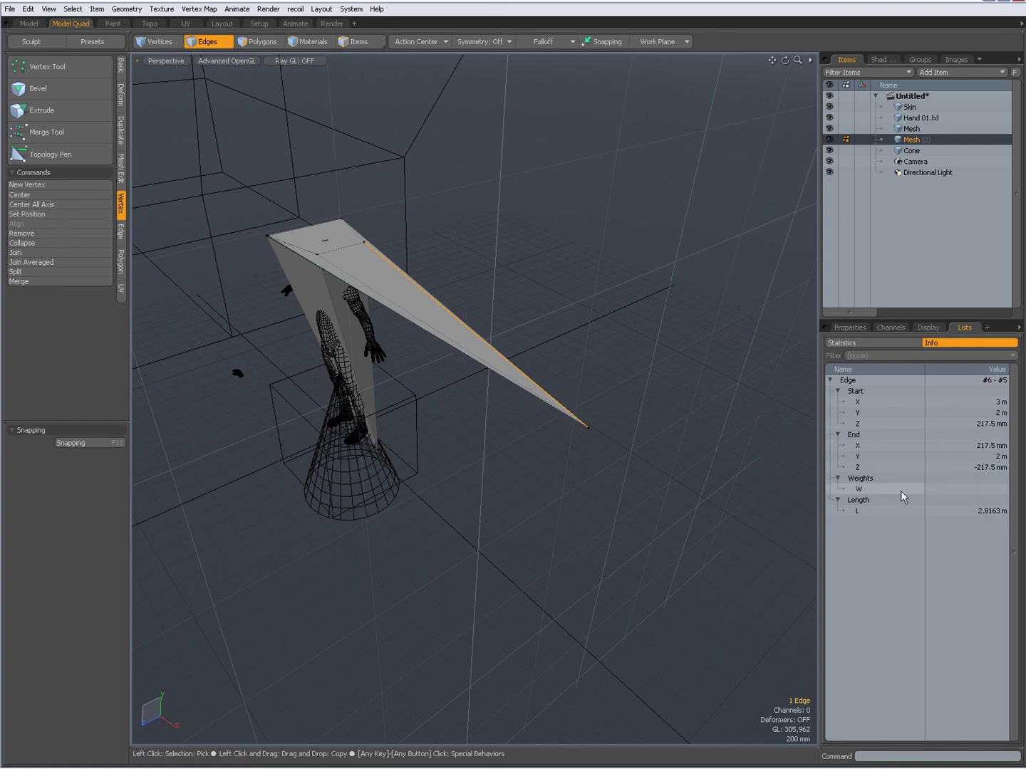
Restore the full lists layout, view the tool presets, return to the Pipeline, and clear the edge selection
key(KP_0)
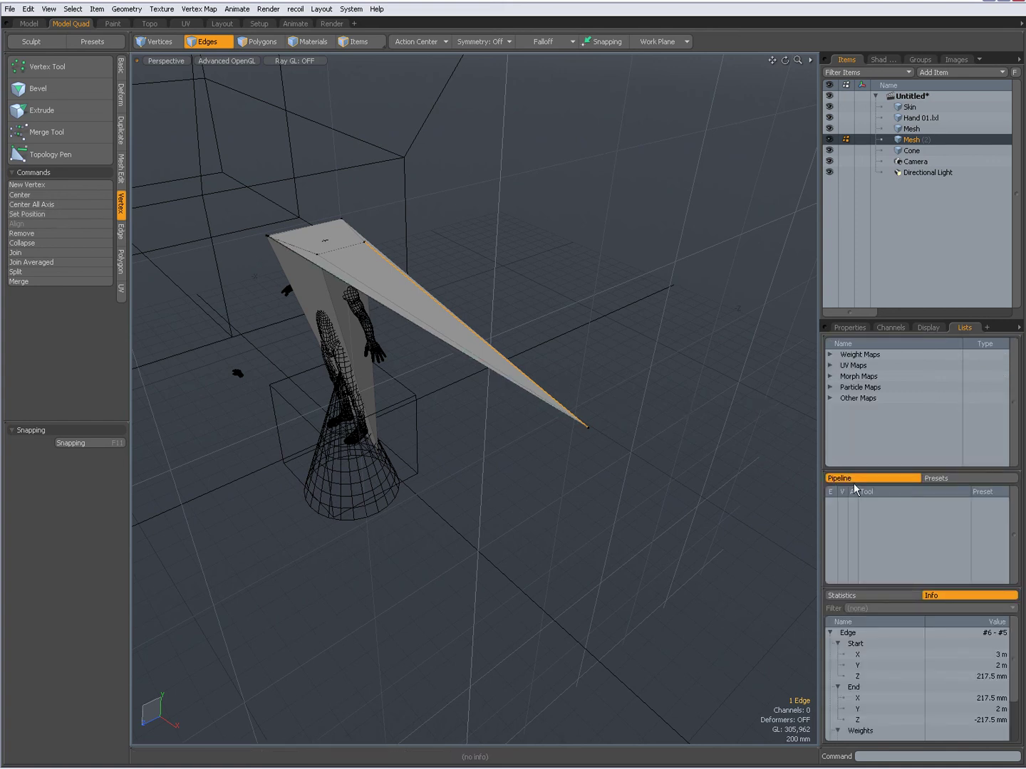
click(958, 477)
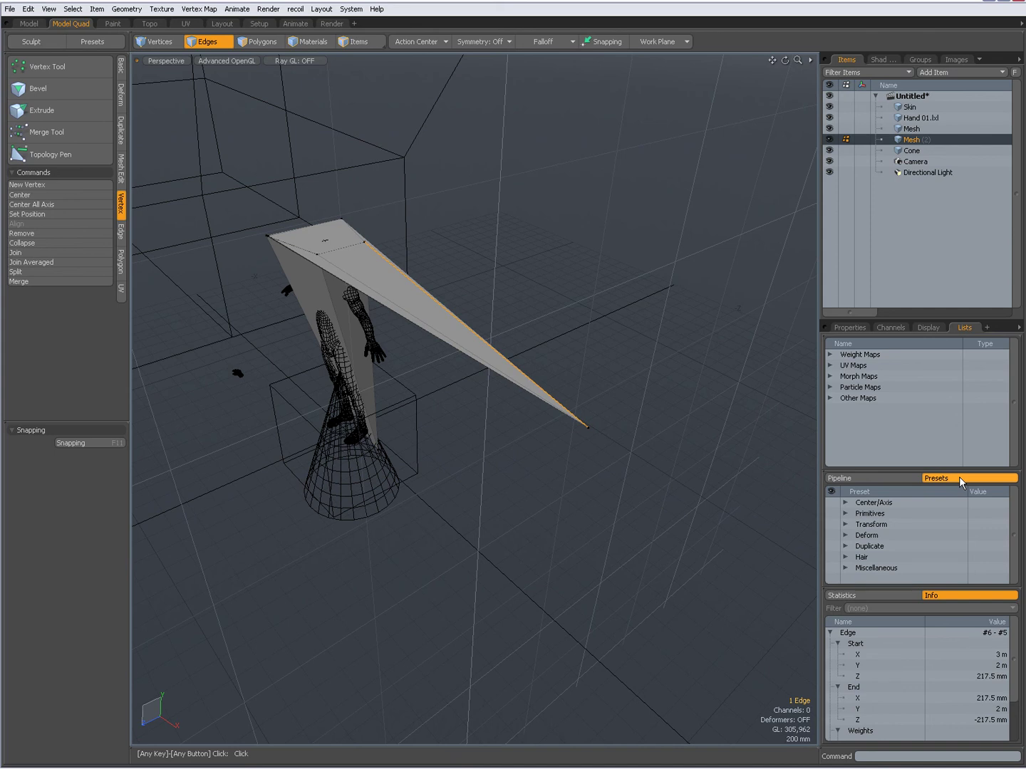
click(892, 474)
click(639, 425)
alt+drag(638, 425, 609, 423)
key(alt+Tab)
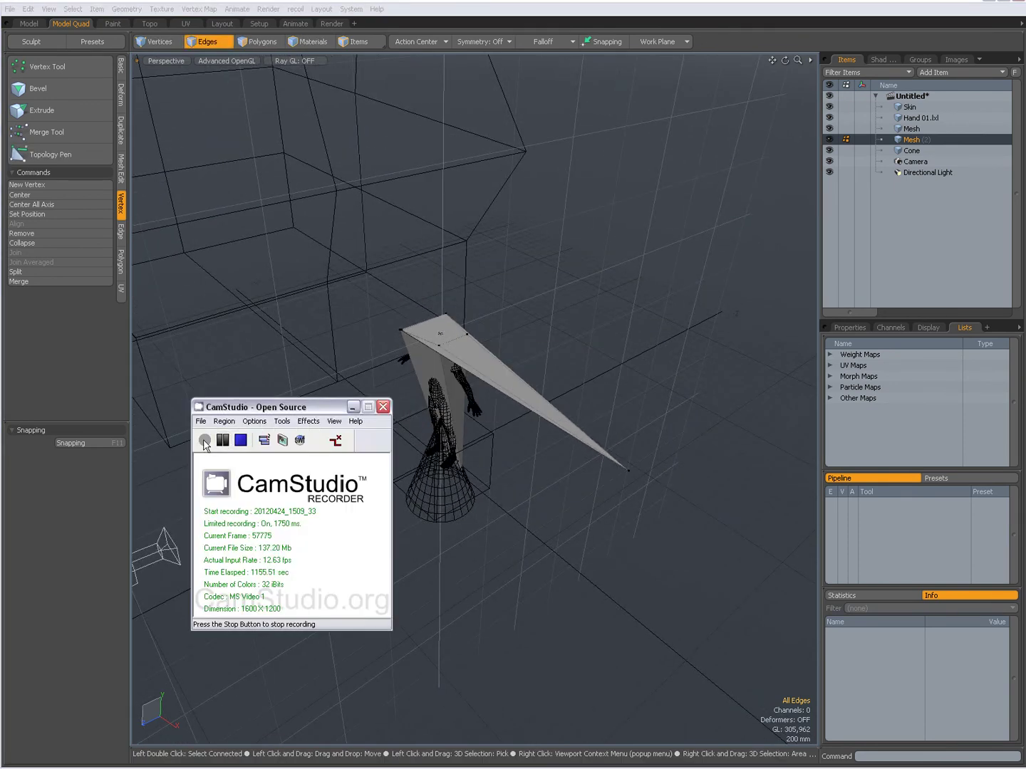
alt+drag(309, 334, 535, 479)
alt+shift+drag(503, 429, 496, 522)
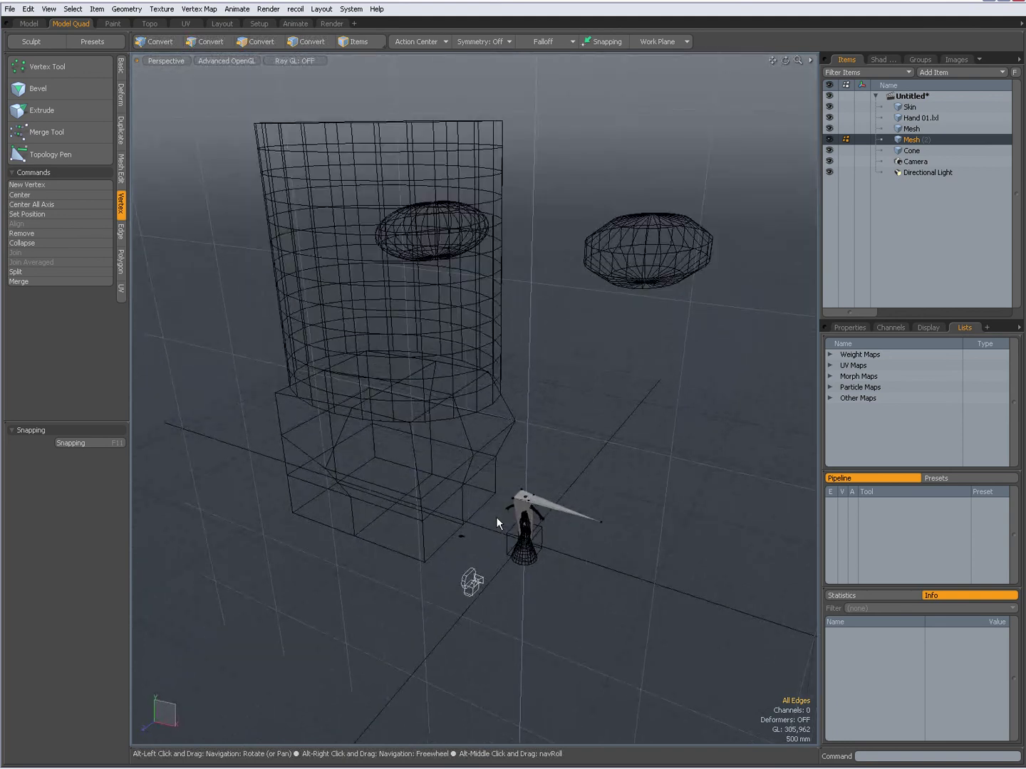
key(alt+Tab)
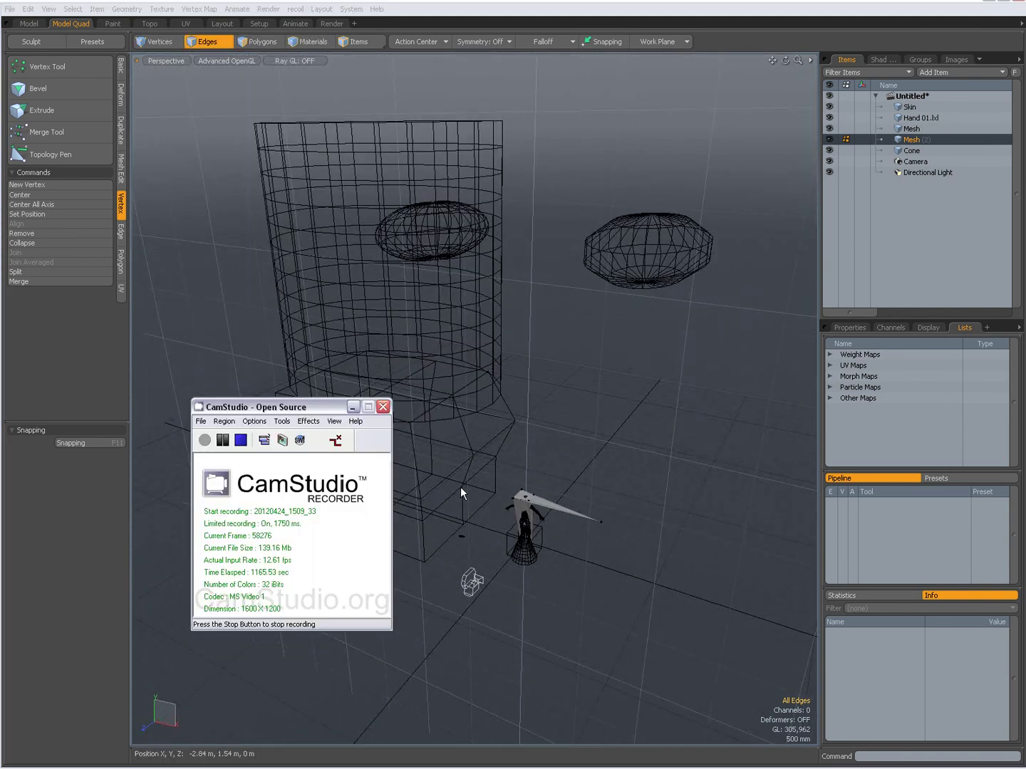